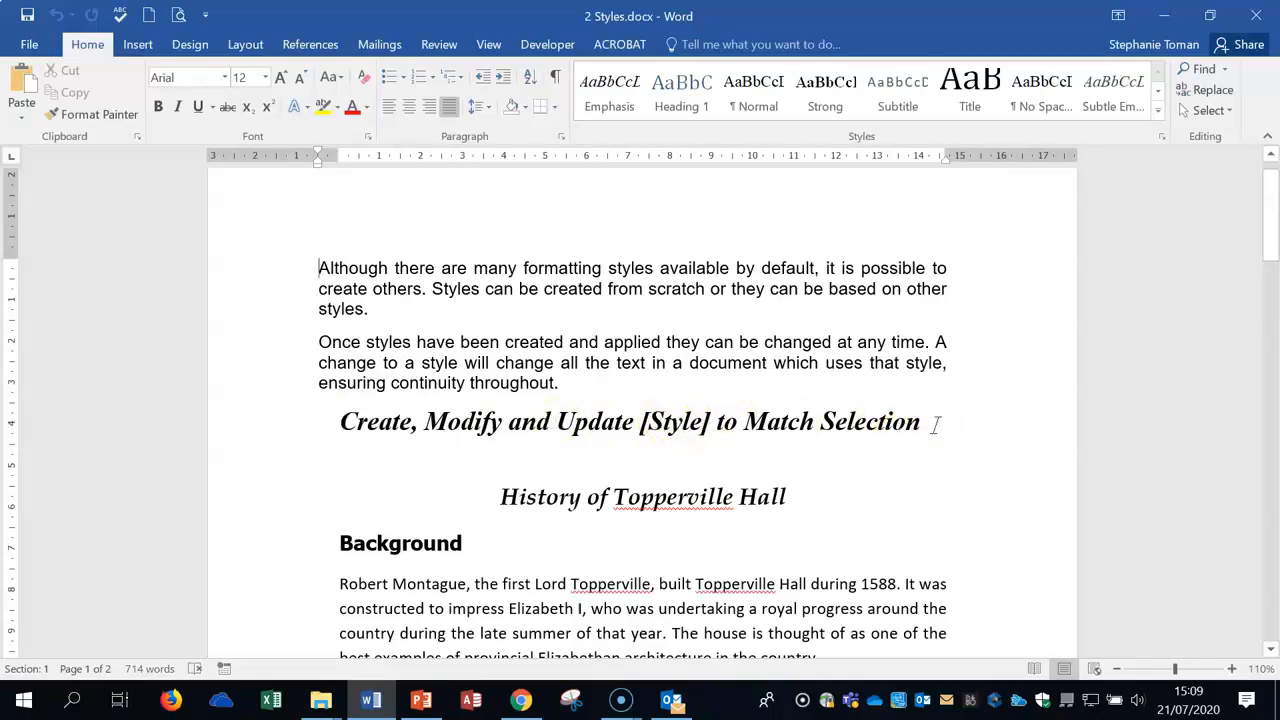
Open the Styles pane so that it lists the styles used in the document
{"action": "left_click", "coordinate": [1162, 138]}
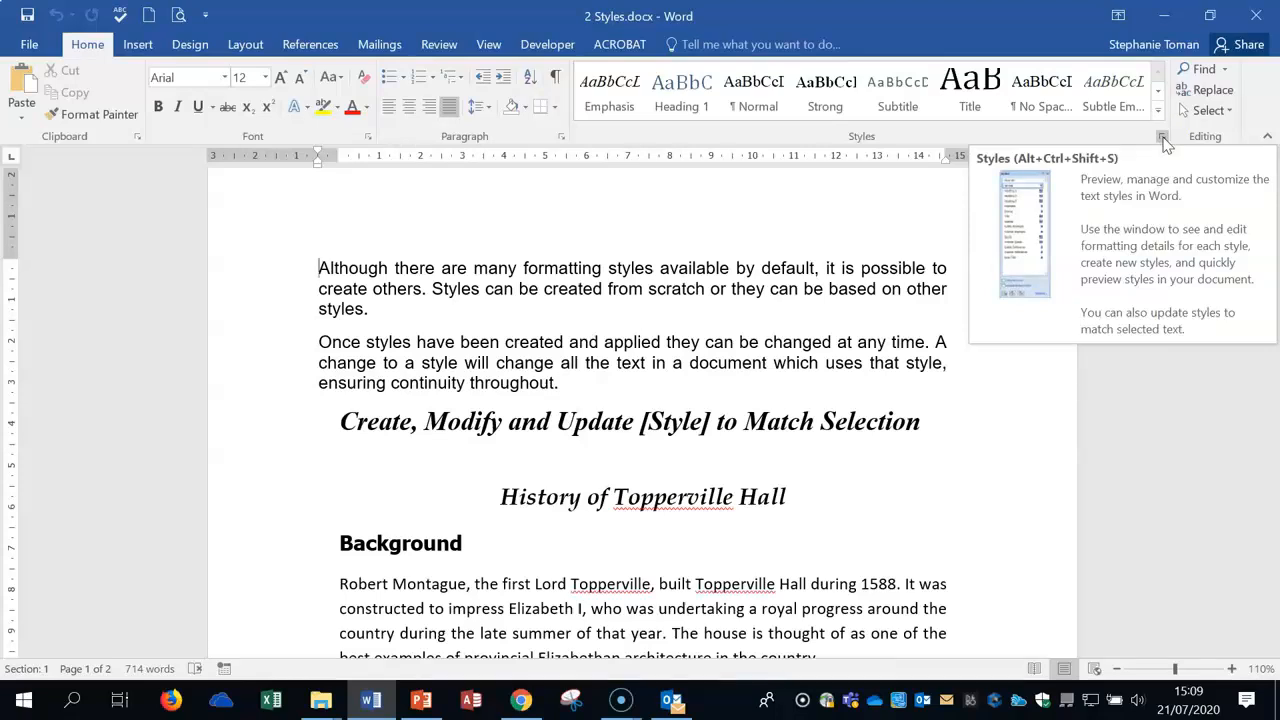
{"action": "left_click", "coordinate": [1163, 139]}
{"action": "left_click_drag", "start_coordinate": [1199, 155], "coordinate": [1165, 163]}
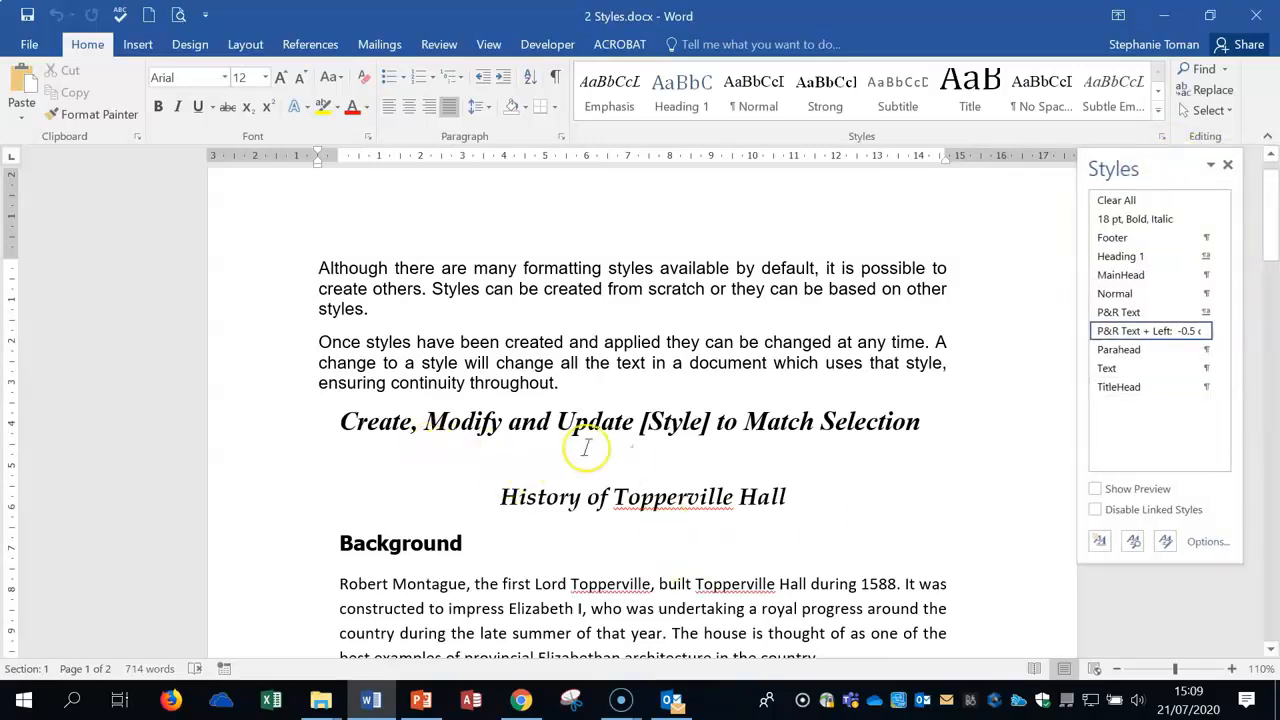
Select the "History of Topperville Hall" title and check which style it uses
{"action": "scroll", "coordinate": [586, 448], "scroll_direction": "down", "scroll_amount": 3}
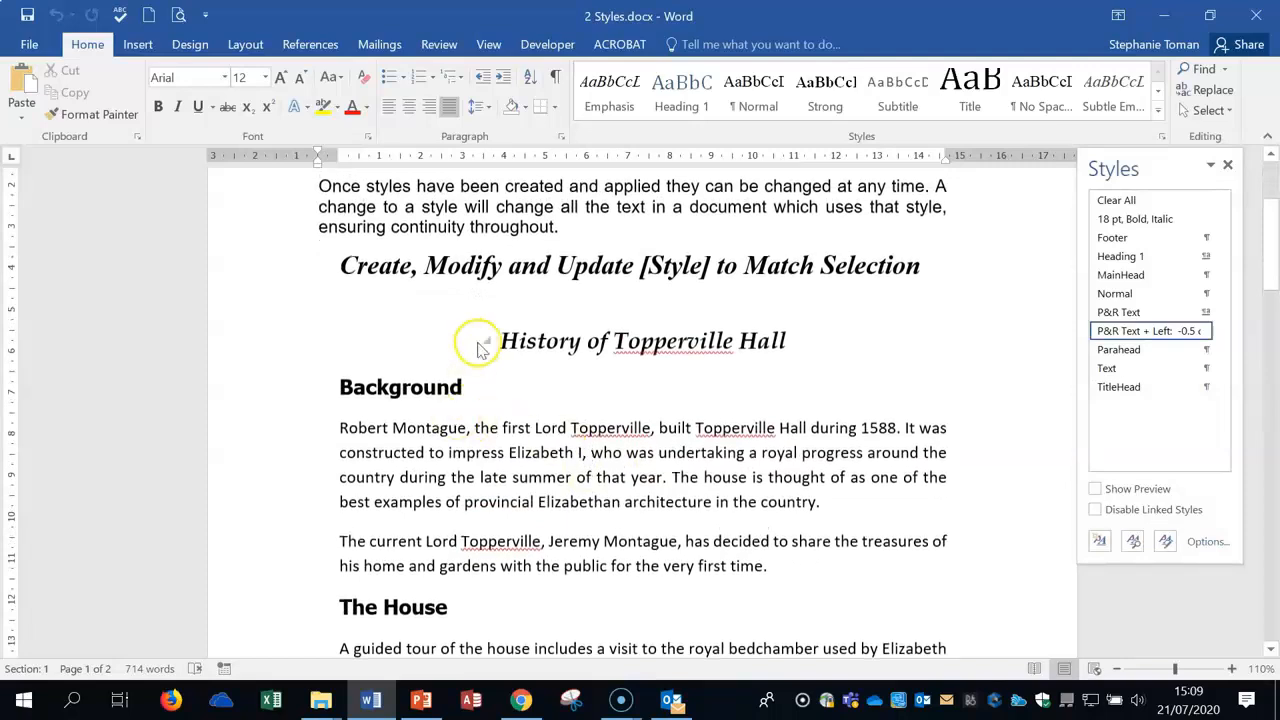
{"action": "left_click", "coordinate": [285, 357]}
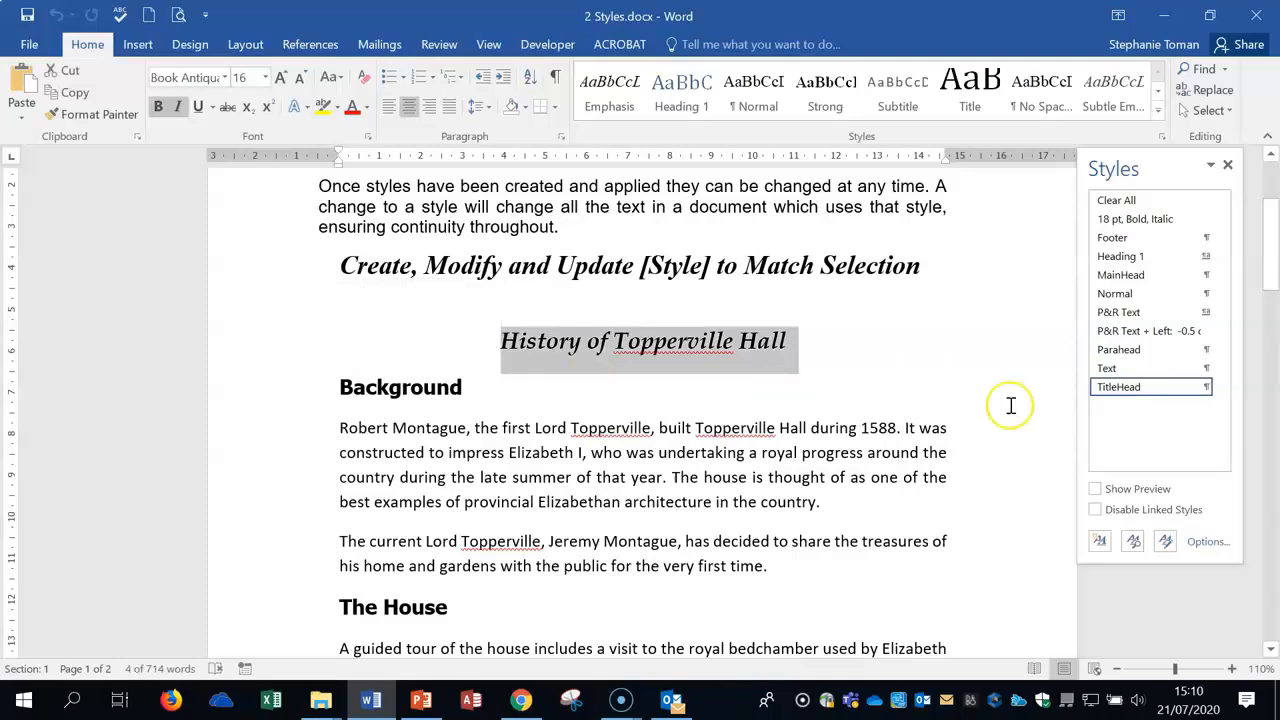
{"action": "left_click", "coordinate": [1150, 392]}
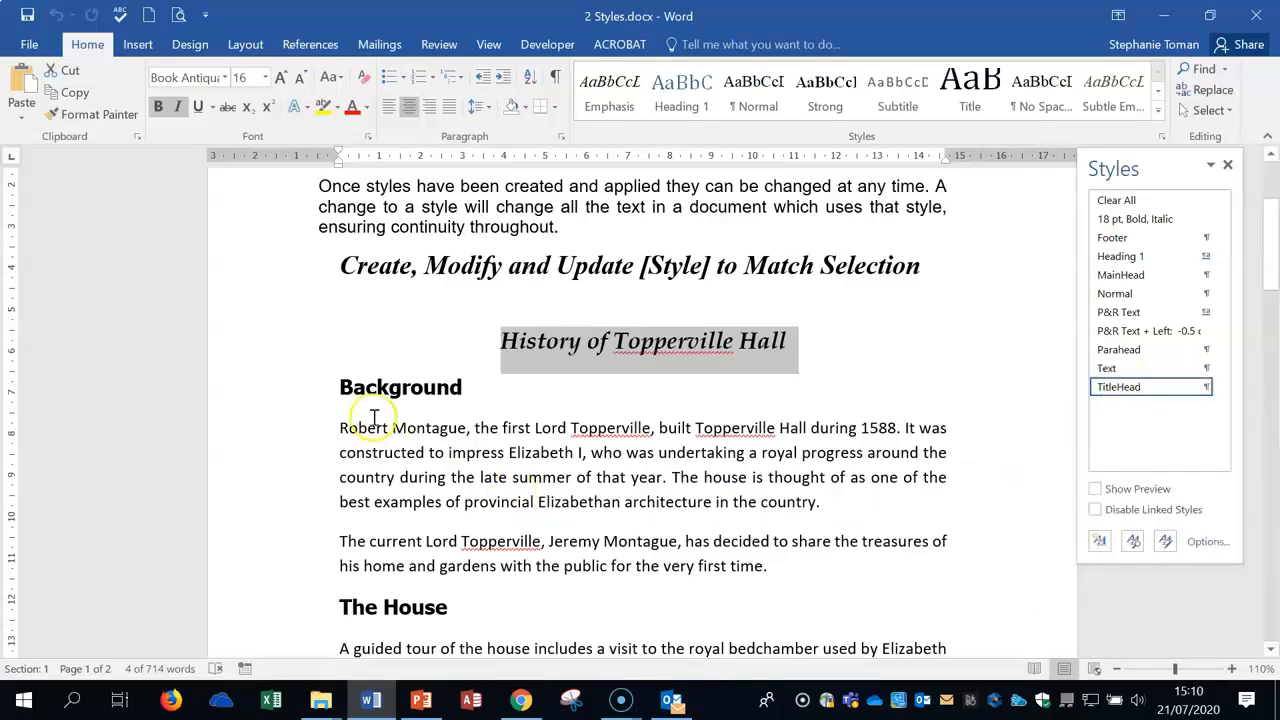
Select all instances of the Background heading's Parahead style and review where they occur throughout the document
{"action": "left_click", "coordinate": [315, 392]}
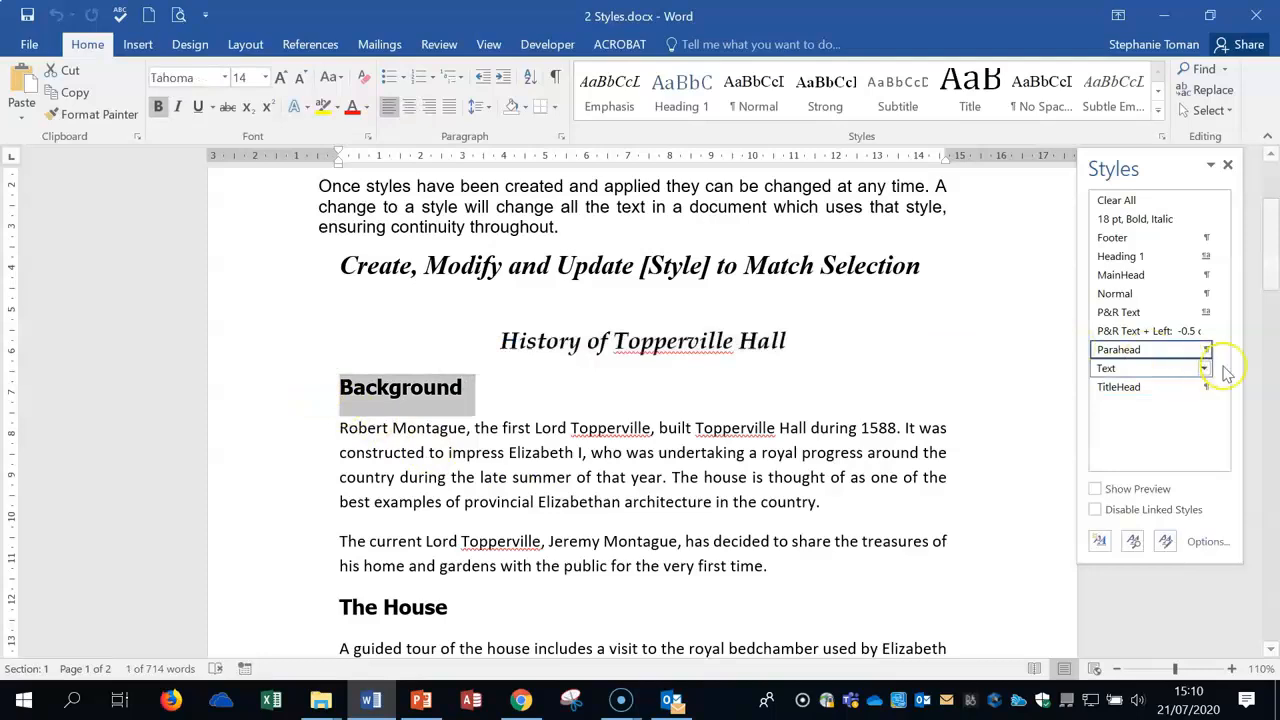
{"action": "mouse_move", "coordinate": [1197, 358]}
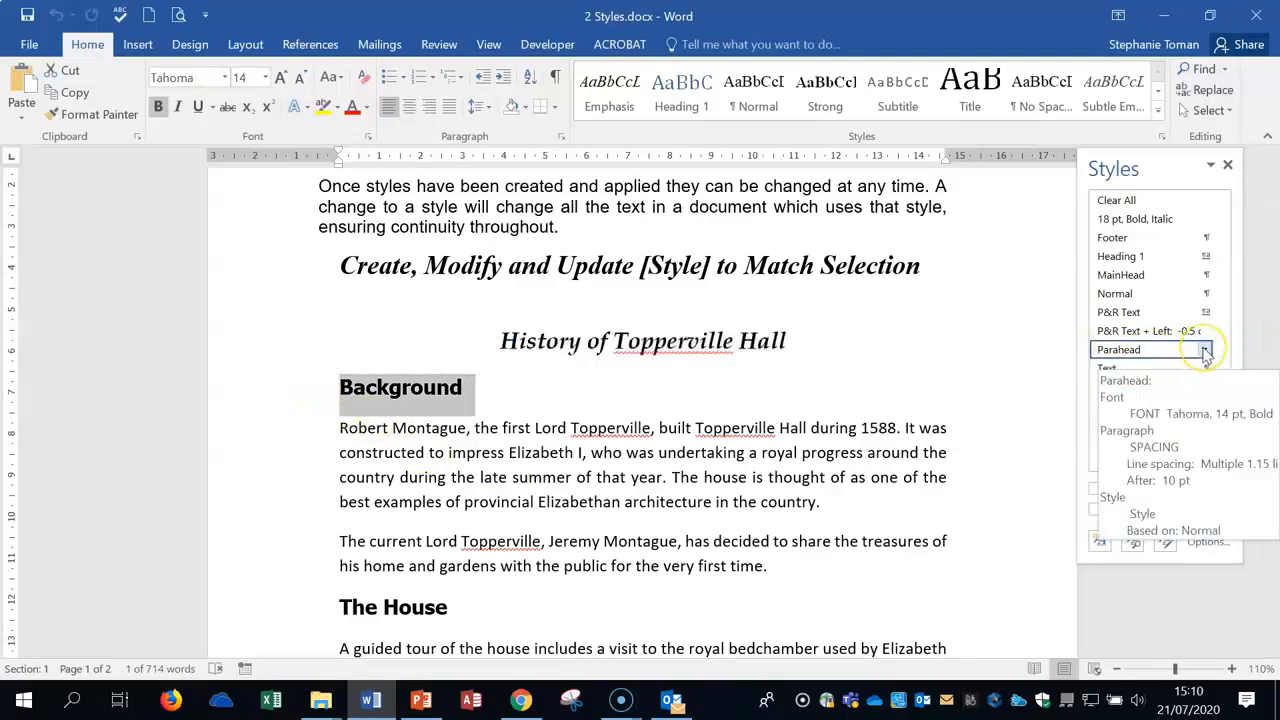
{"action": "left_click", "coordinate": [1204, 351]}
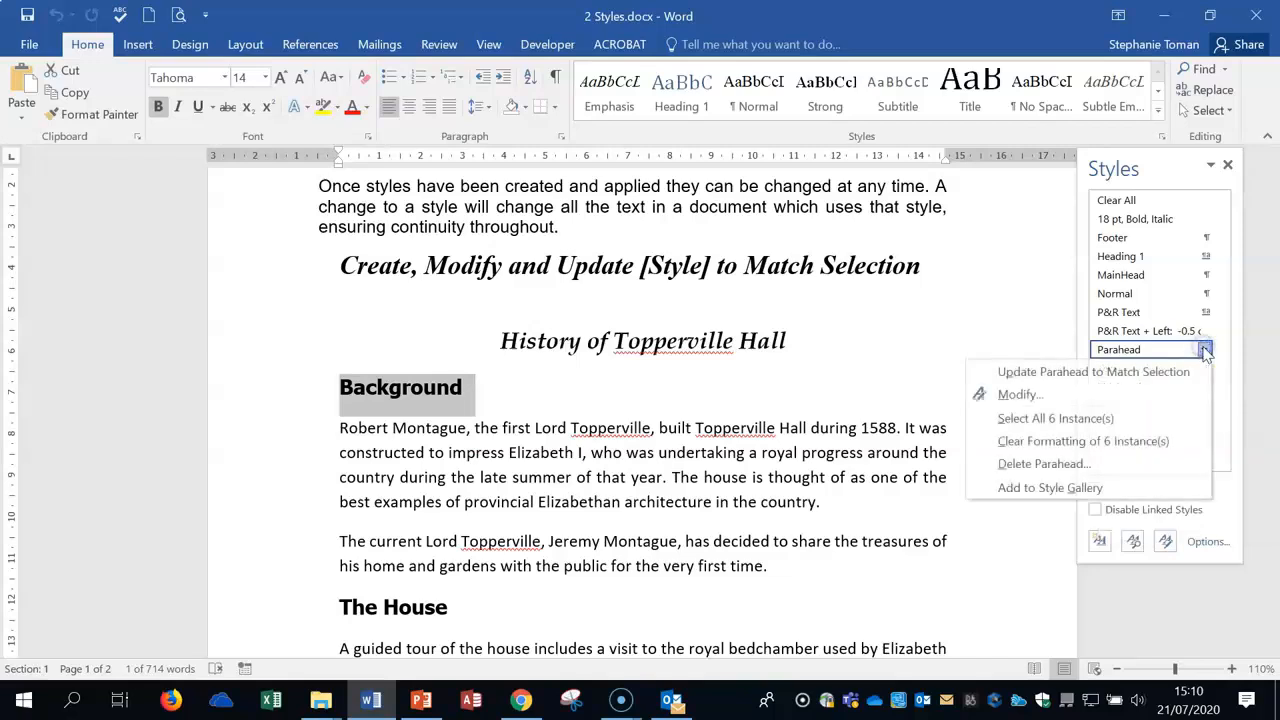
{"action": "left_click", "coordinate": [1055, 418]}
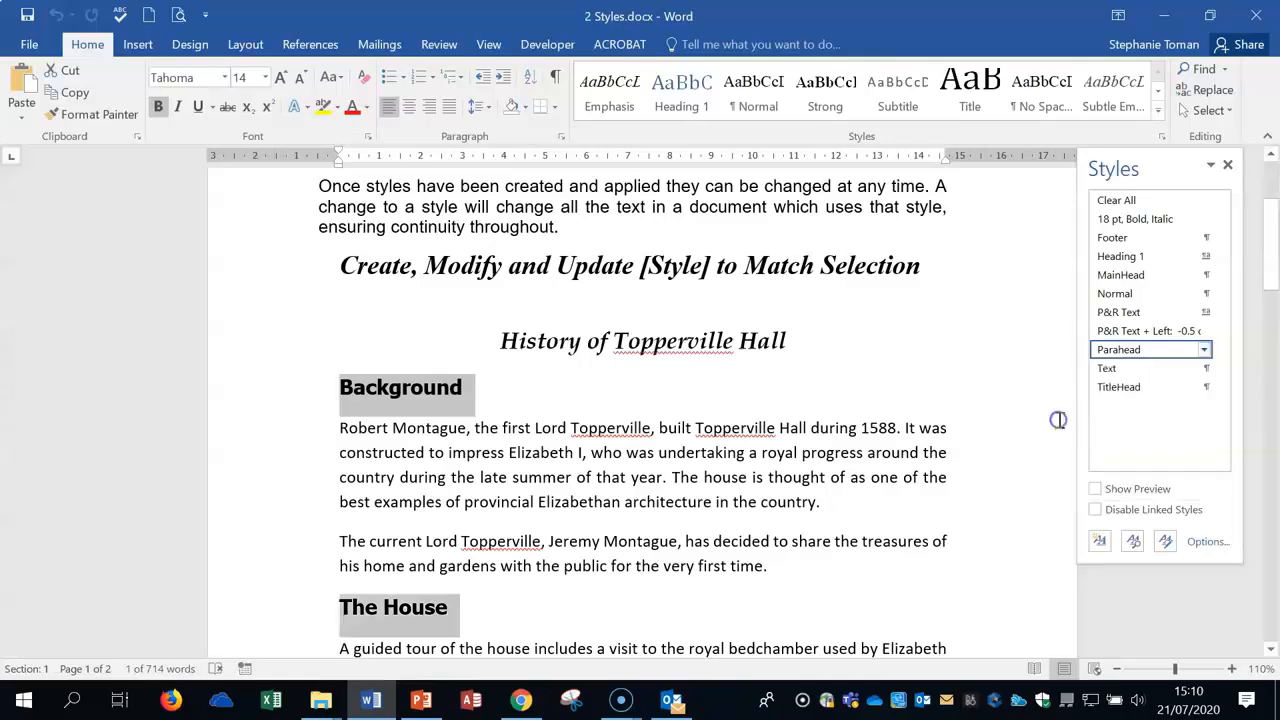
{"action": "scroll", "coordinate": [990, 494], "scroll_direction": "down", "scroll_amount": 10}
{"action": "scroll", "coordinate": [997, 494], "scroll_direction": "down", "scroll_amount": 15}
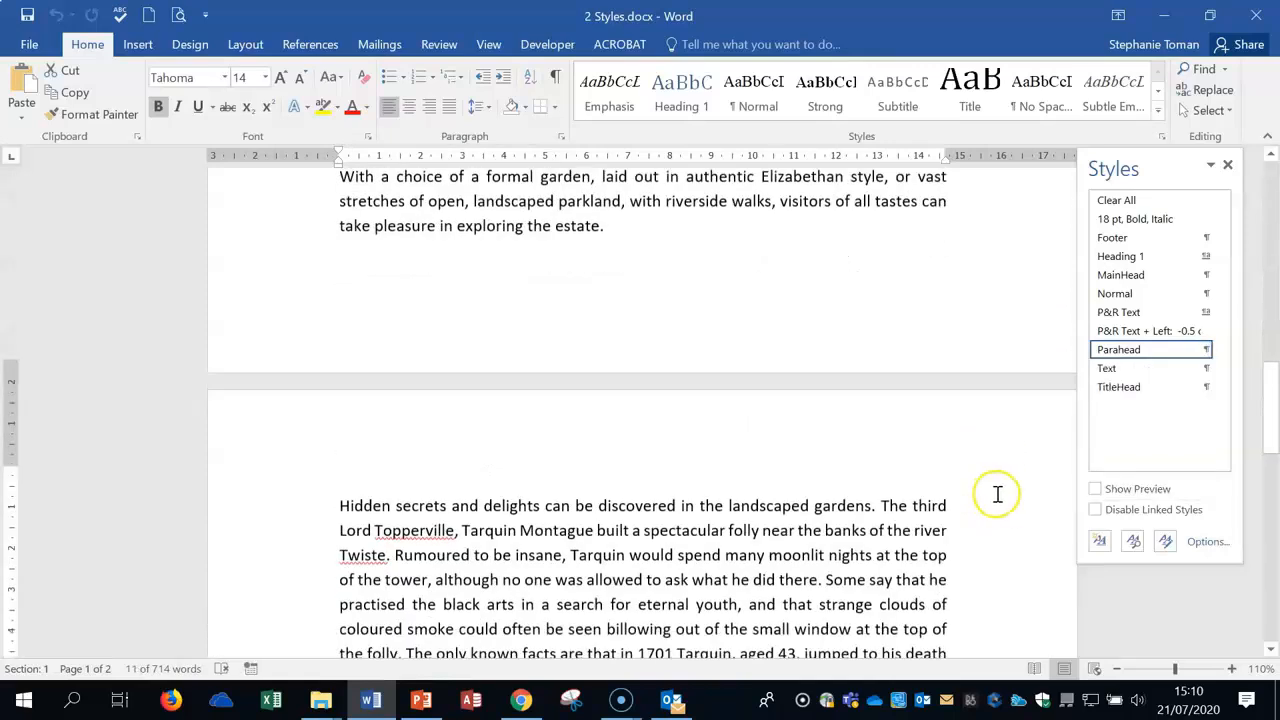
{"action": "scroll", "coordinate": [1007, 495], "scroll_direction": "up", "scroll_amount": 20}
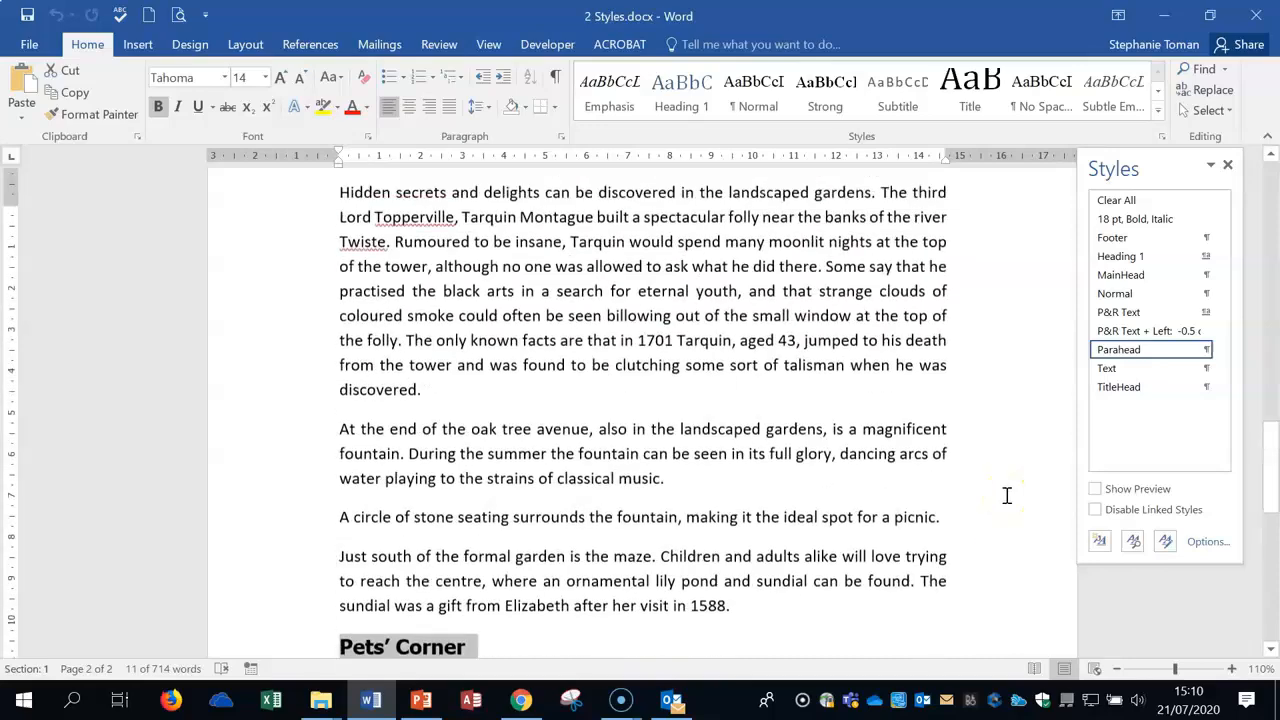
{"action": "scroll", "coordinate": [1007, 495], "scroll_direction": "up", "scroll_amount": 4}
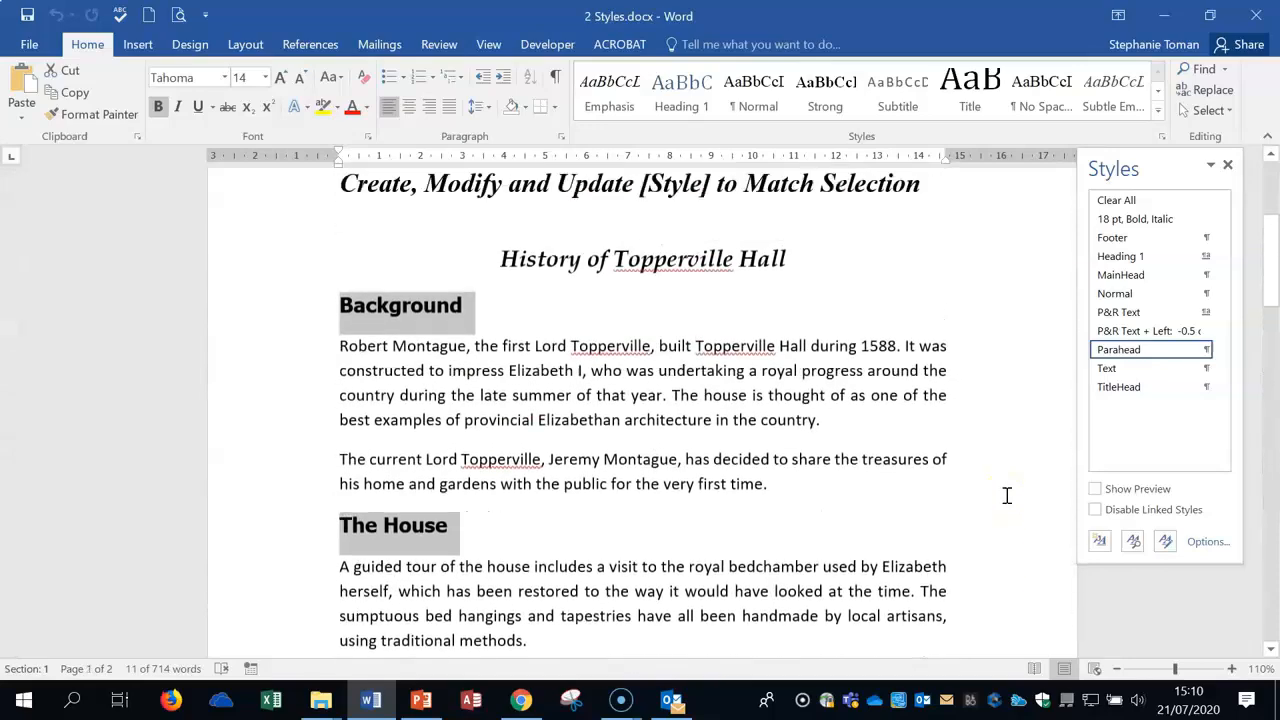
{"action": "scroll", "coordinate": [940, 385], "scroll_direction": "up", "scroll_amount": 2}
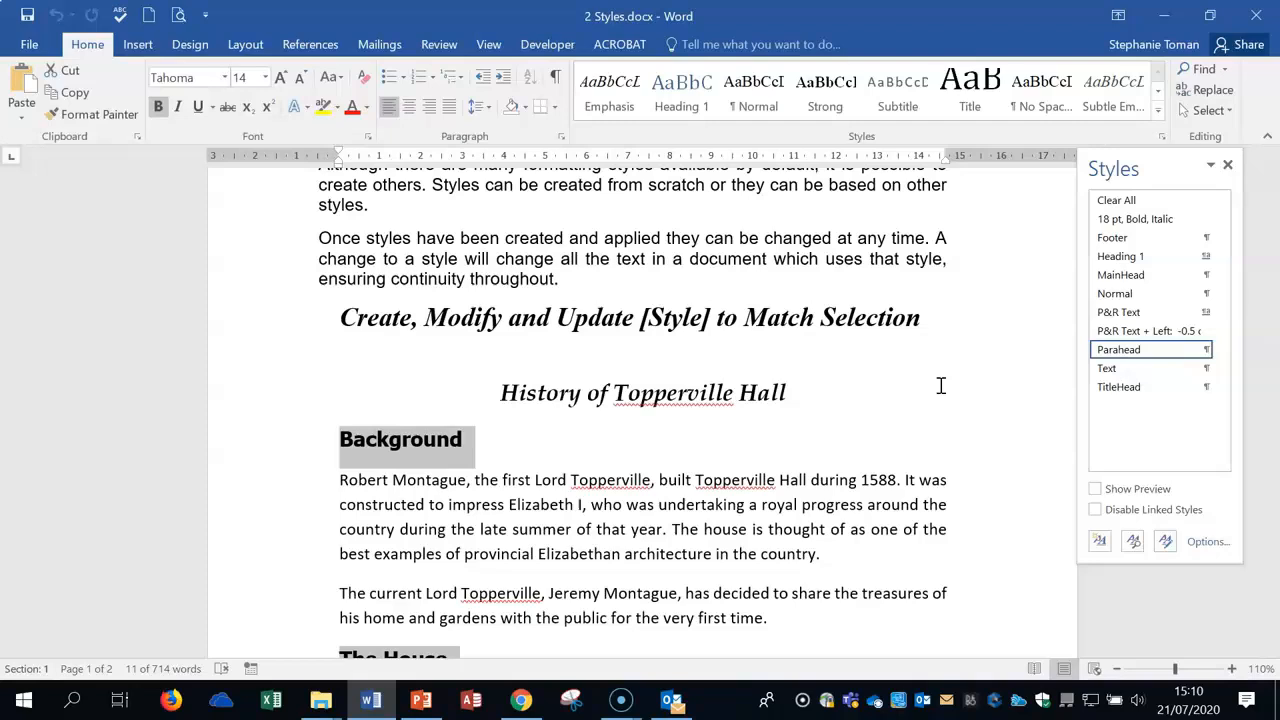
Highlight the whole "History of Topperville Hall" title to point out its formatting, and clear the selection
{"action": "left_click", "coordinate": [426, 316]}
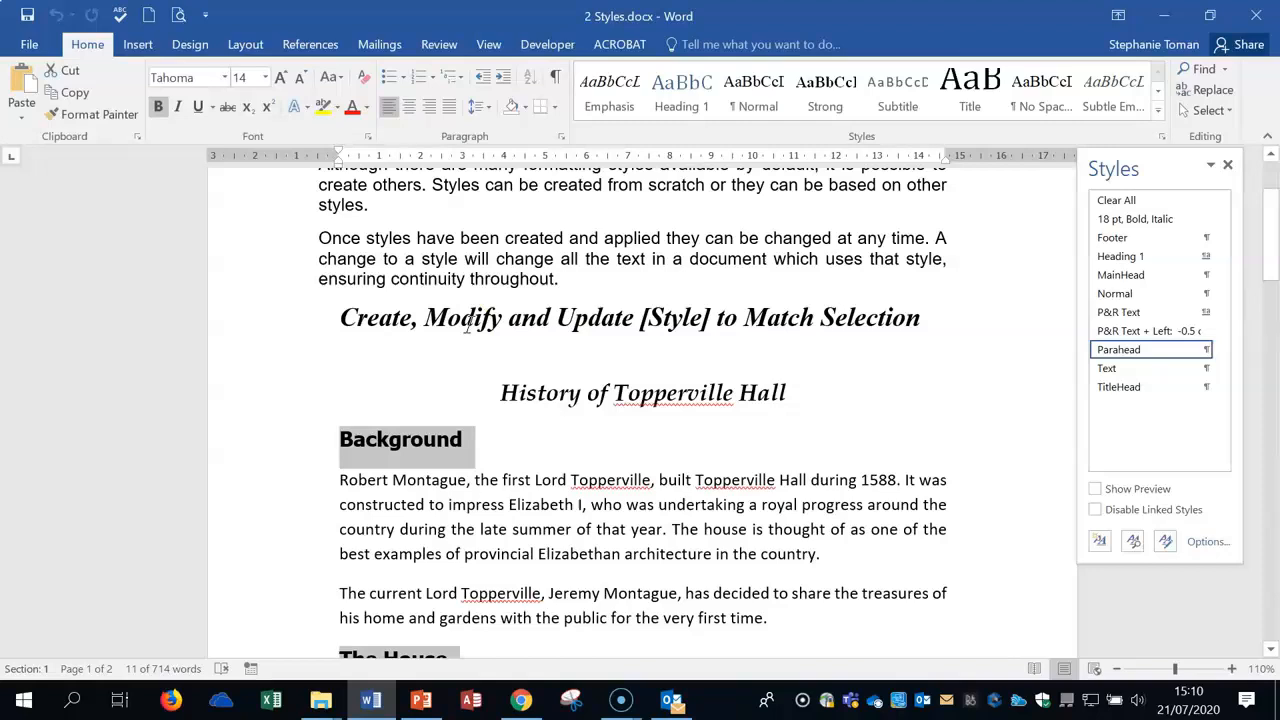
{"action": "left_click", "coordinate": [500, 391]}
{"action": "left_click", "coordinate": [814, 380], "text": "shift"}
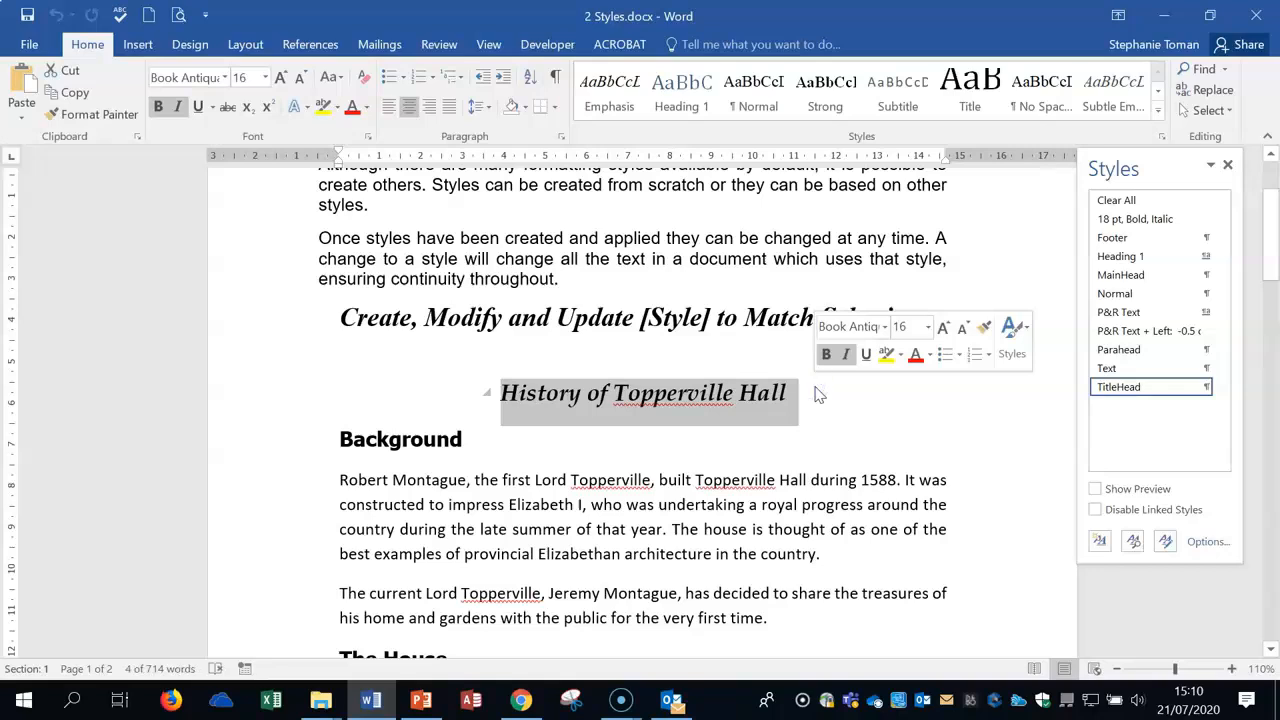
{"action": "left_click", "coordinate": [710, 386]}
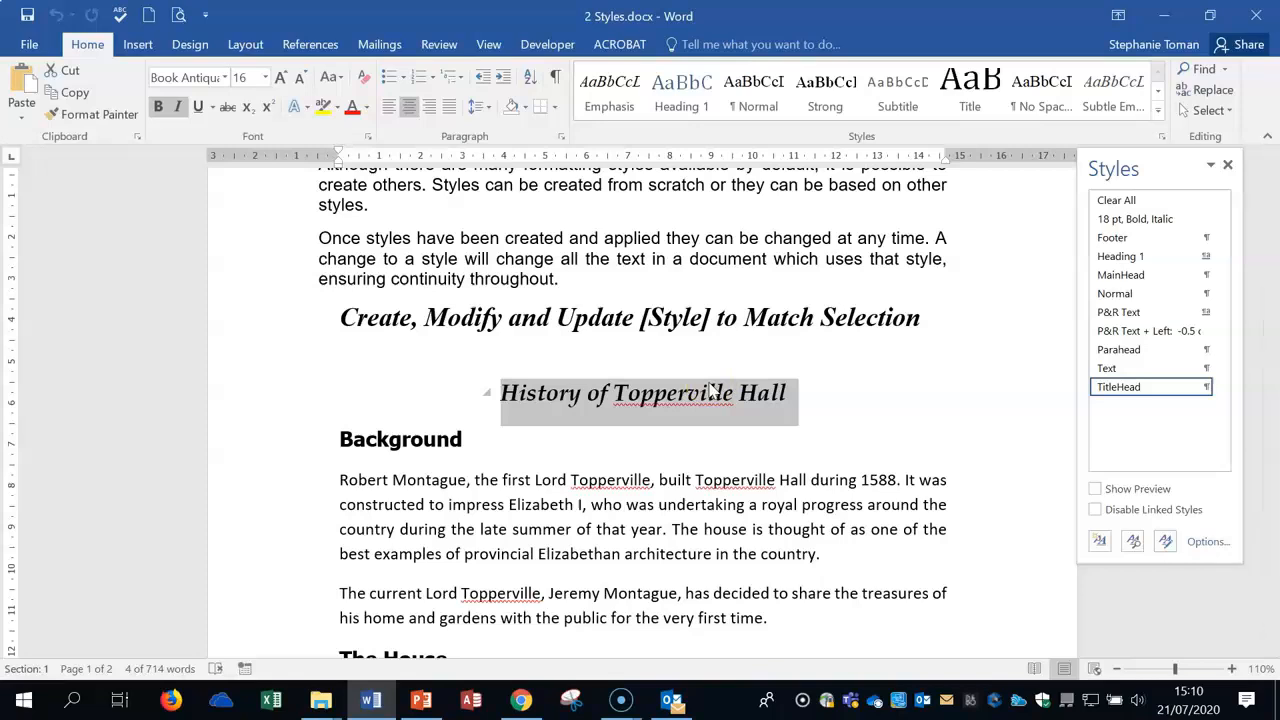
{"action": "left_click", "coordinate": [905, 398]}
{"action": "left_click", "coordinate": [438, 346]}
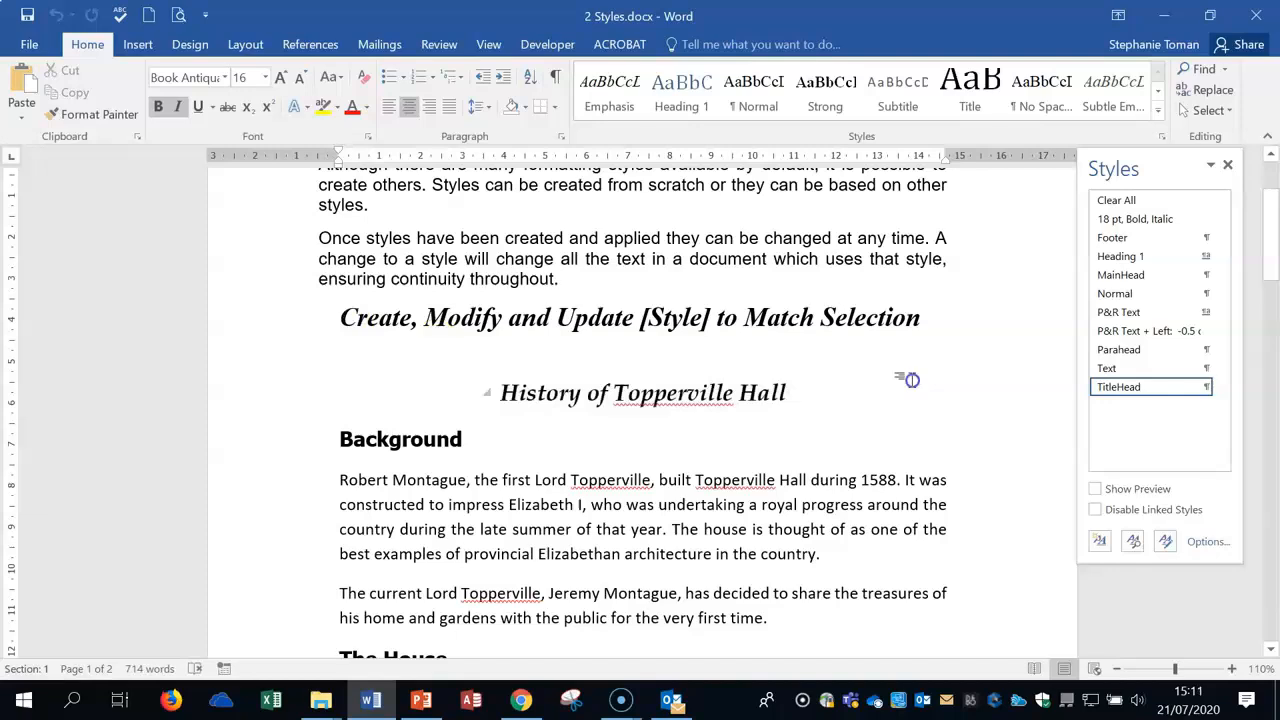
Check which style the two body paragraphs under the Background heading use
{"action": "scroll", "coordinate": [911, 380], "scroll_direction": "down", "scroll_amount": 3}
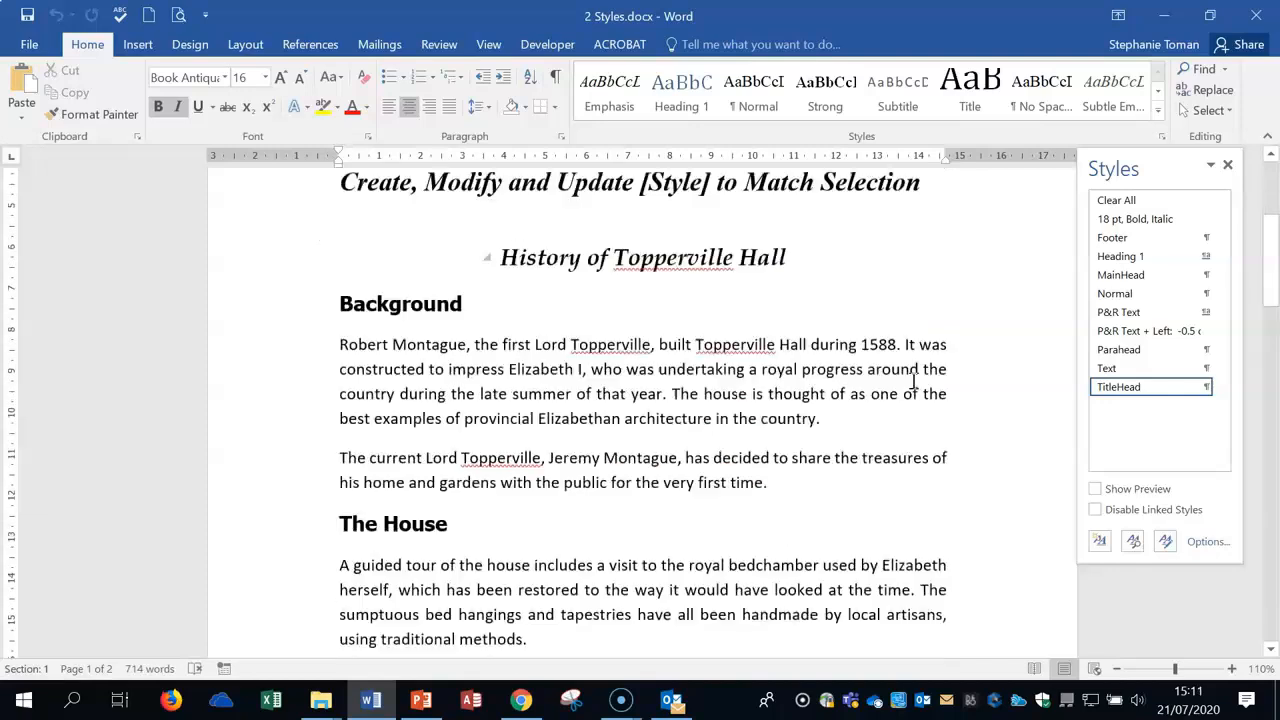
{"action": "scroll", "coordinate": [913, 381], "scroll_direction": "down", "scroll_amount": 4}
{"action": "scroll", "coordinate": [908, 380], "scroll_direction": "up", "scroll_amount": 2}
{"action": "left_click", "coordinate": [340, 221]}
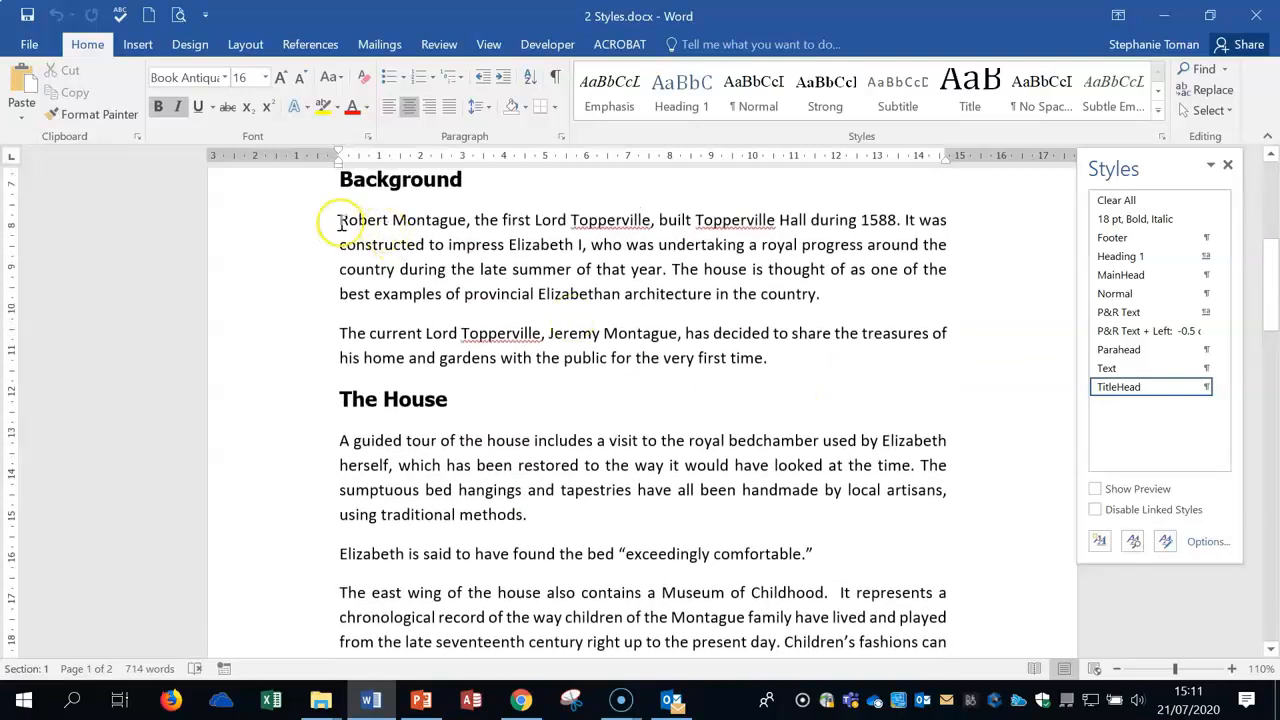
{"action": "mouse_move", "coordinate": [1207, 375]}
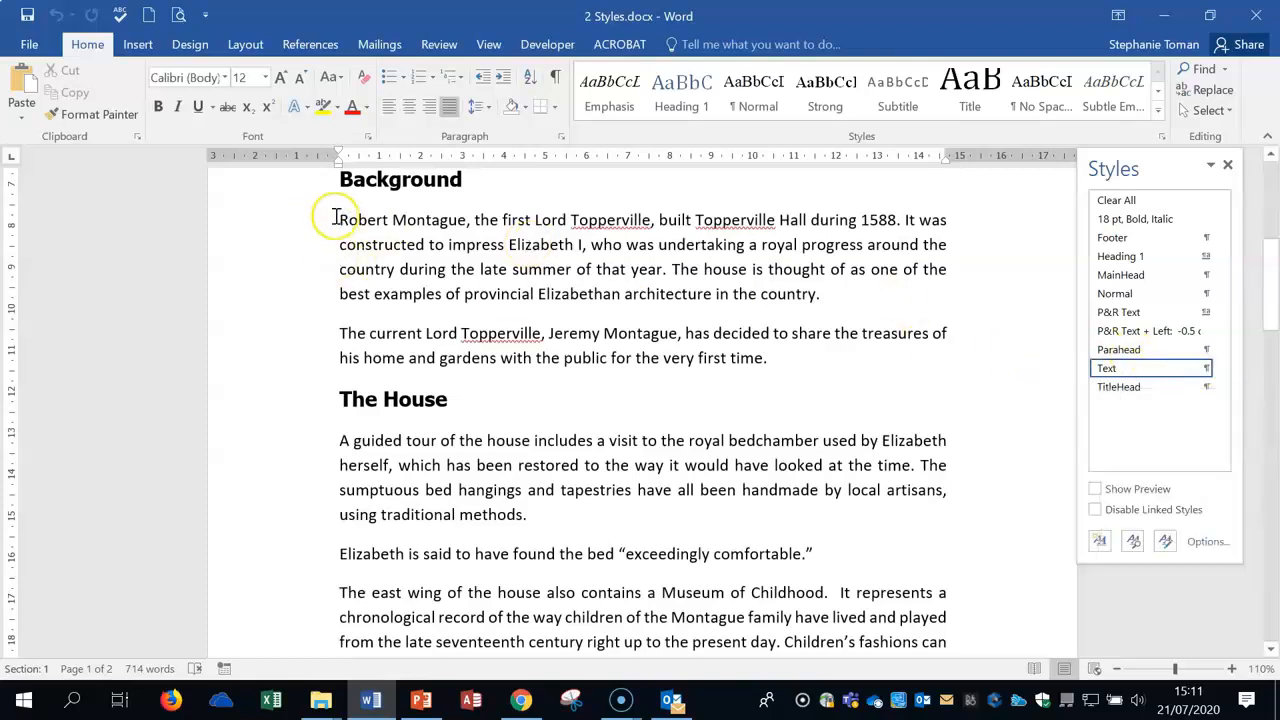
{"action": "left_click_drag", "start_coordinate": [340, 221], "coordinate": [773, 352]}
{"action": "left_click", "coordinate": [418, 268]}
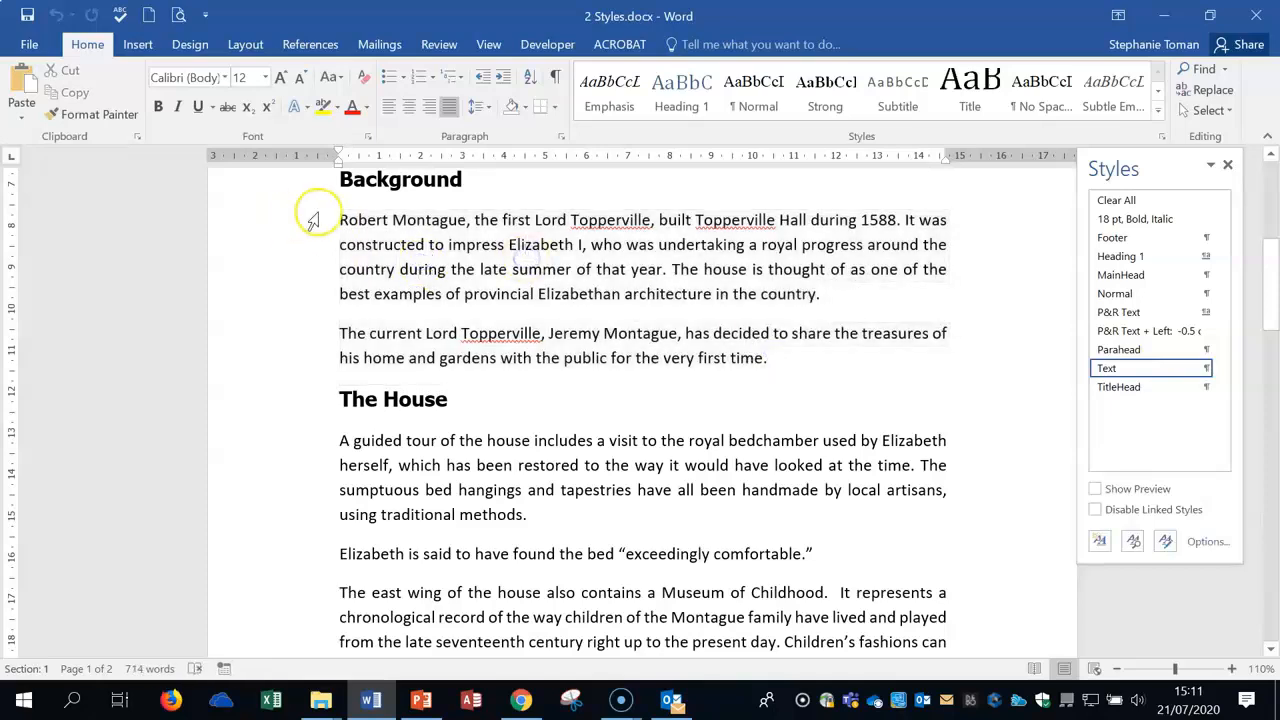
{"action": "left_click_drag", "start_coordinate": [342, 217], "coordinate": [785, 362]}
Start a new style based on the first paragraph under Background and name it Body
{"action": "left_click", "coordinate": [588, 276]}
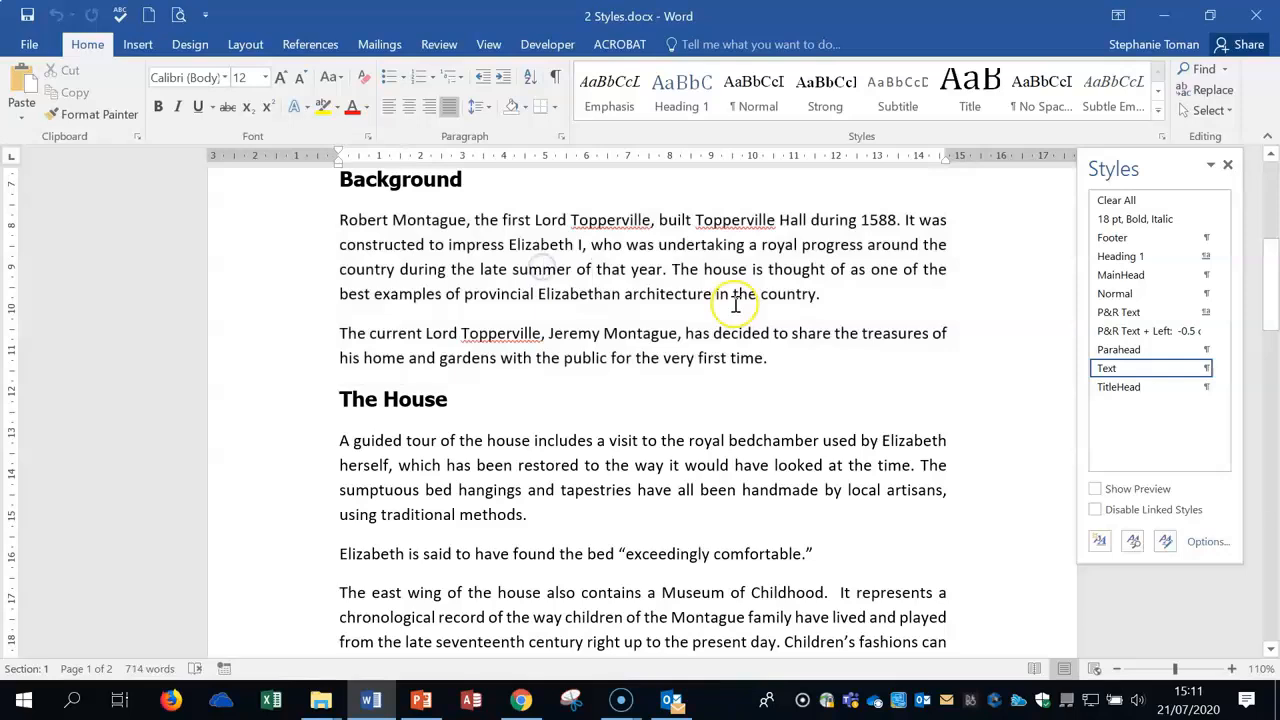
{"action": "left_click", "coordinate": [1100, 544]}
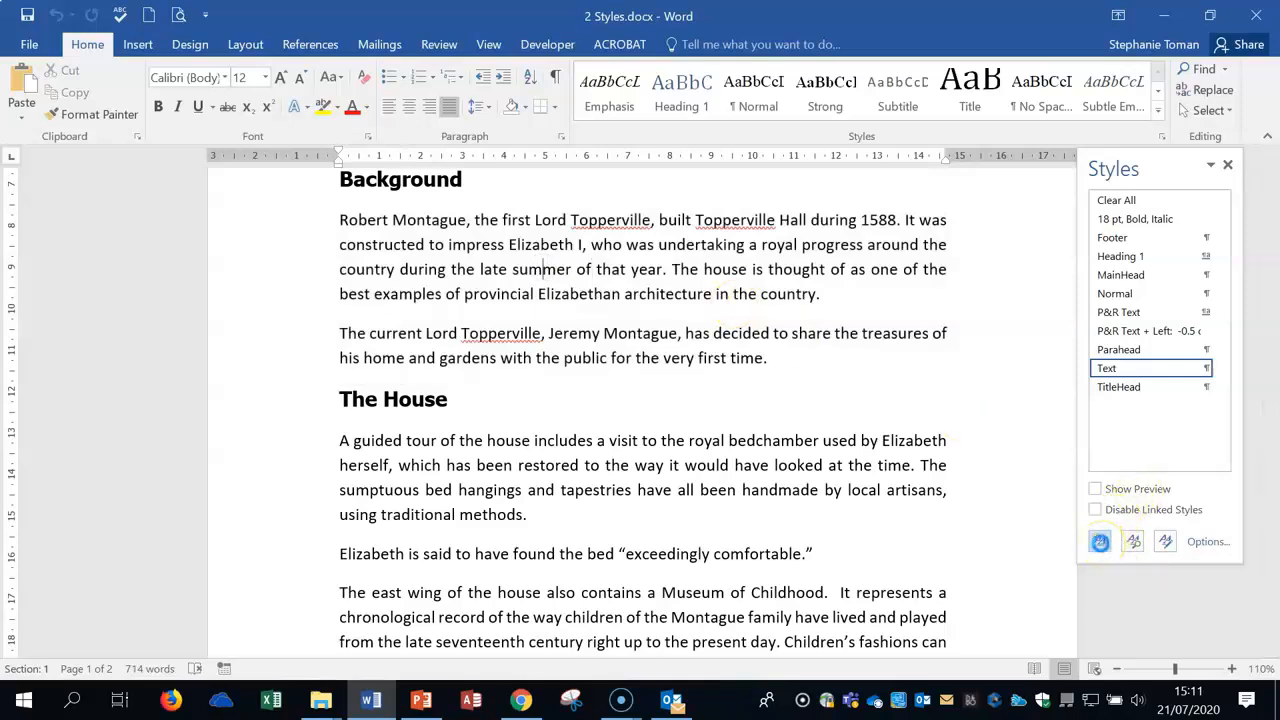
{"action": "left_click_drag", "start_coordinate": [640, 70], "coordinate": [916, 140]}
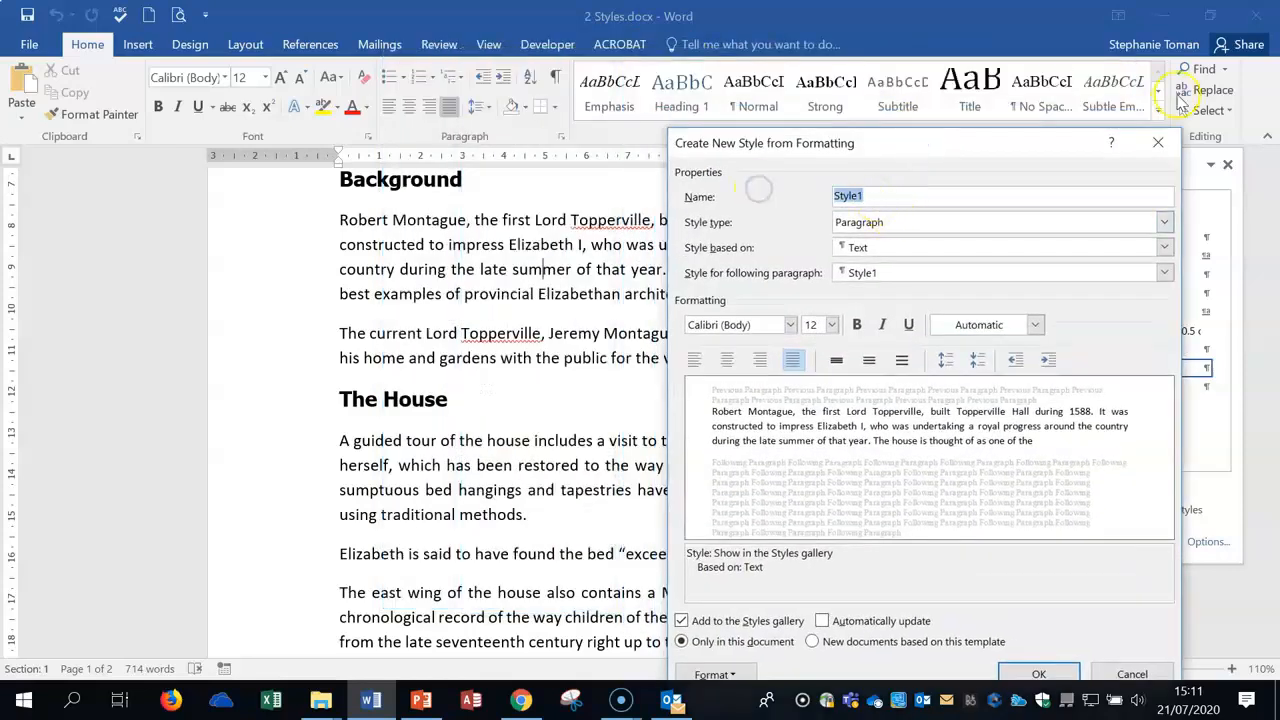
{"action": "type", "text": "Body"}
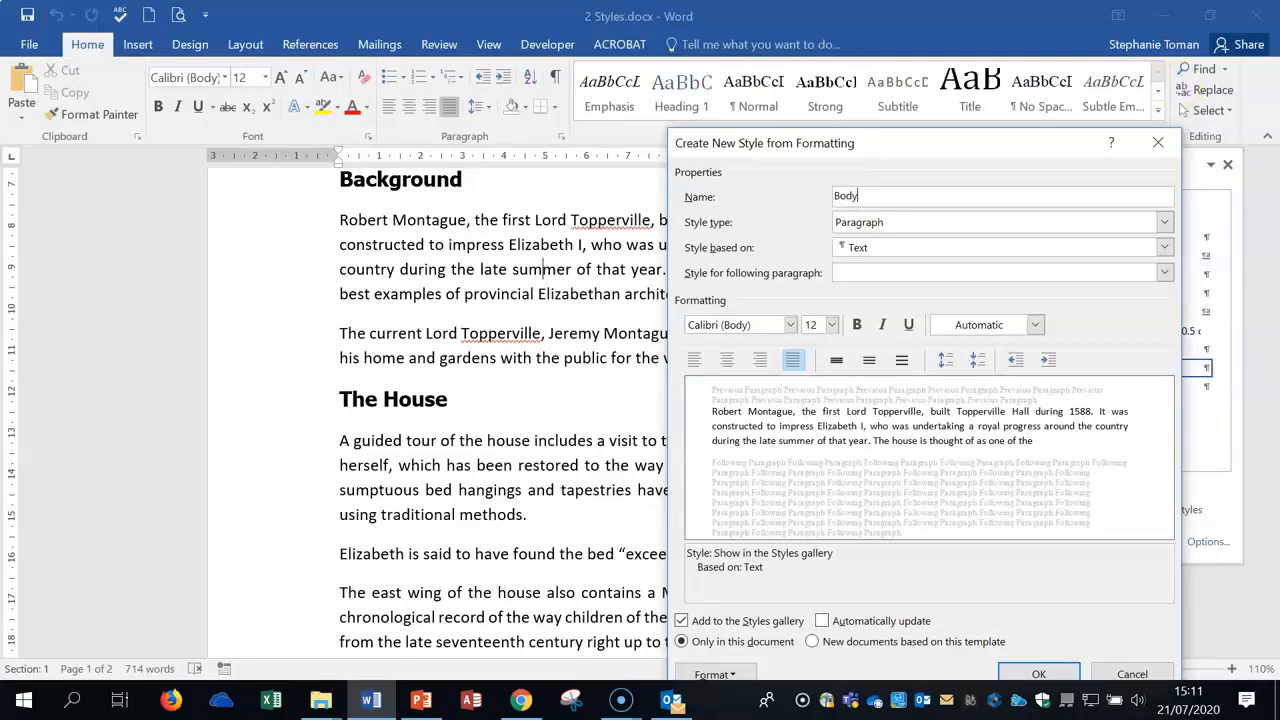
Try Character as the new style's type and return it to Paragraph
{"action": "left_click", "coordinate": [1165, 222]}
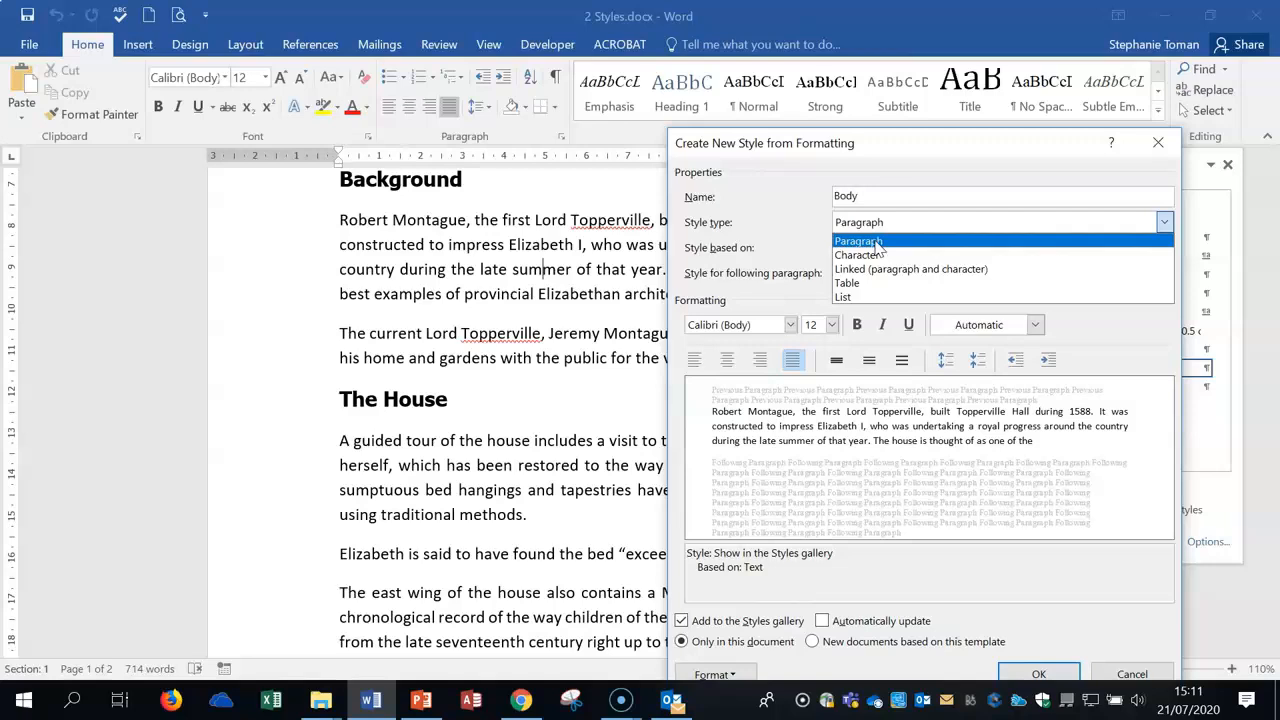
{"action": "left_click", "coordinate": [873, 256]}
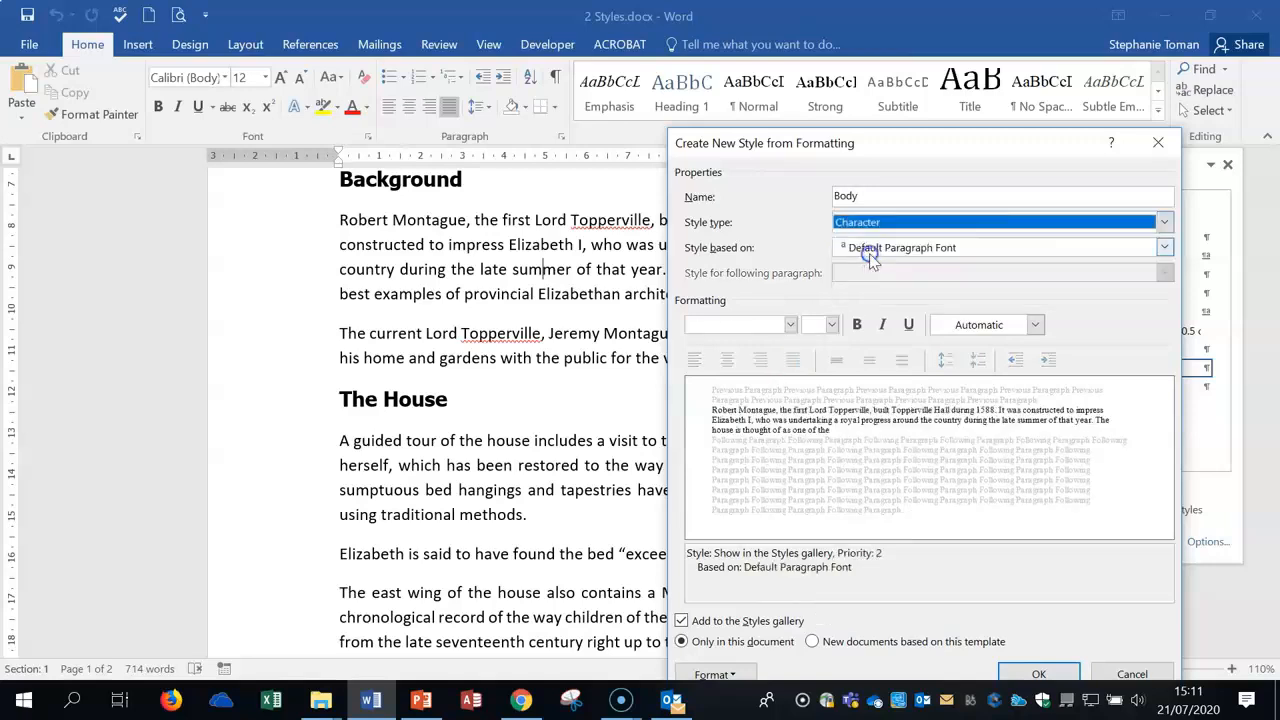
{"action": "left_click", "coordinate": [866, 227]}
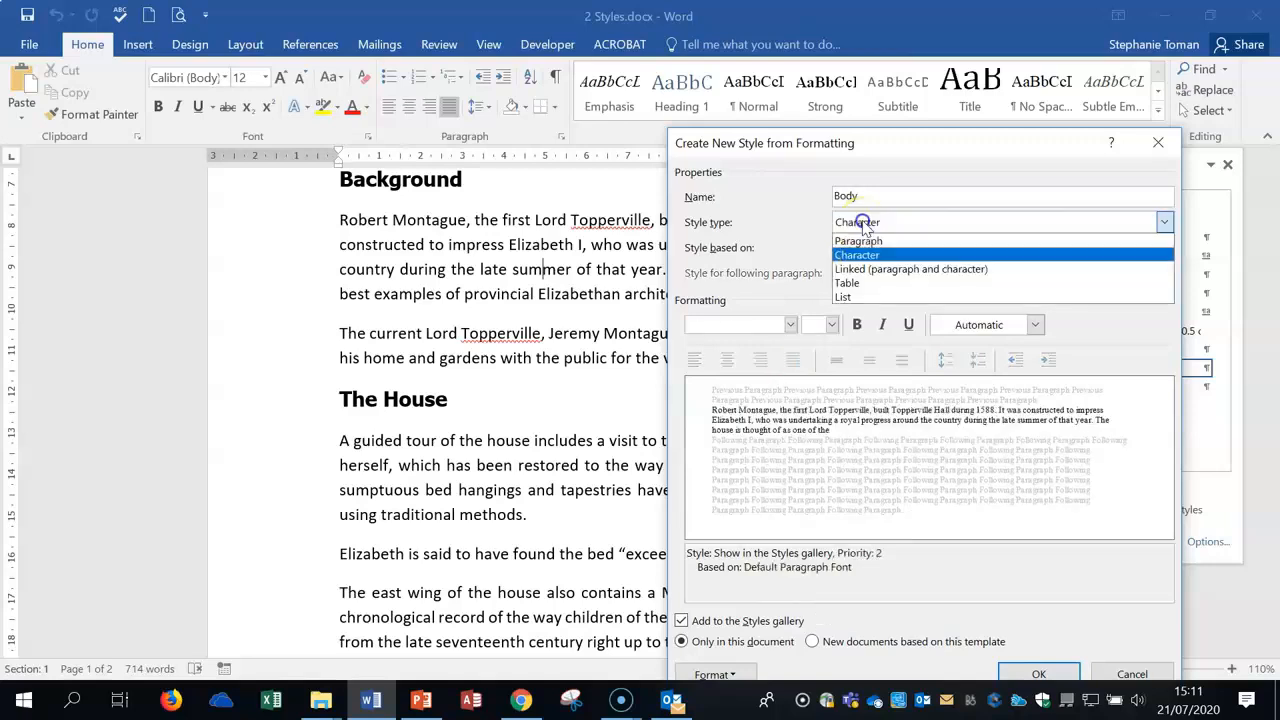
{"action": "left_click", "coordinate": [860, 242]}
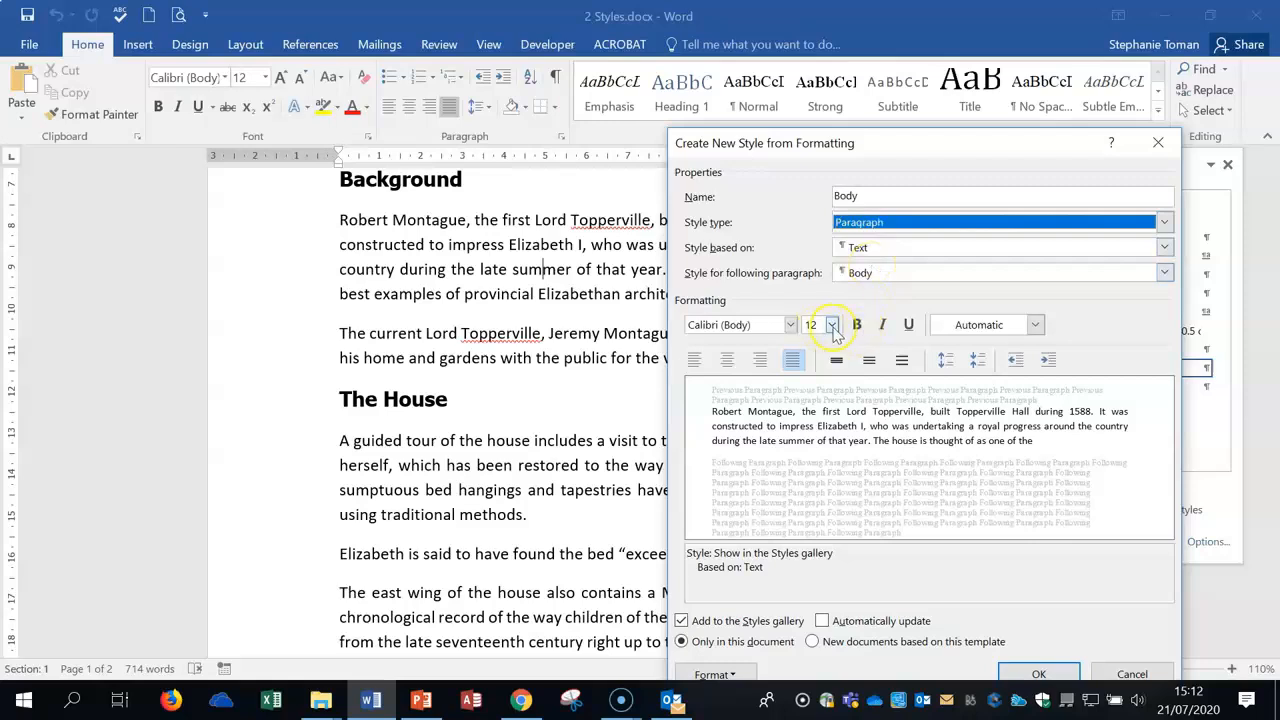
Set the Body style's font colour to red and create the style
{"action": "left_click", "coordinate": [1035, 324]}
{"action": "left_click", "coordinate": [954, 492]}
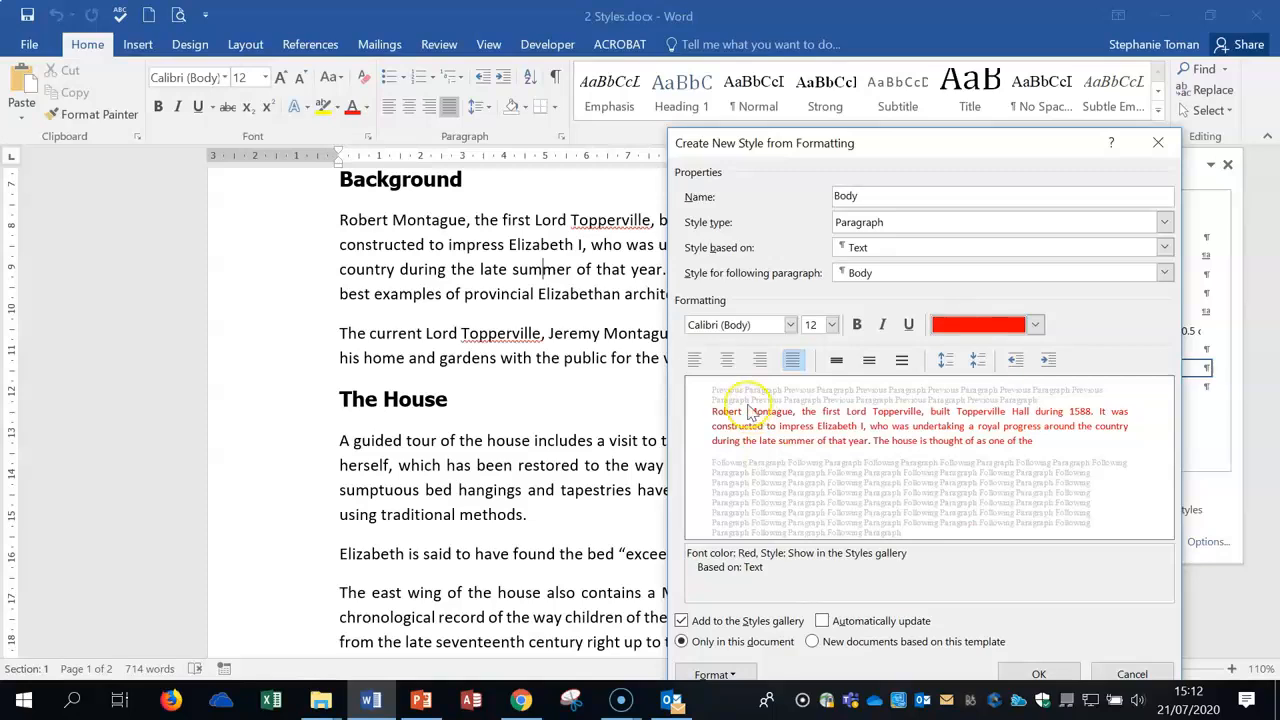
{"action": "left_click_drag", "start_coordinate": [947, 150], "coordinate": [935, 71]}
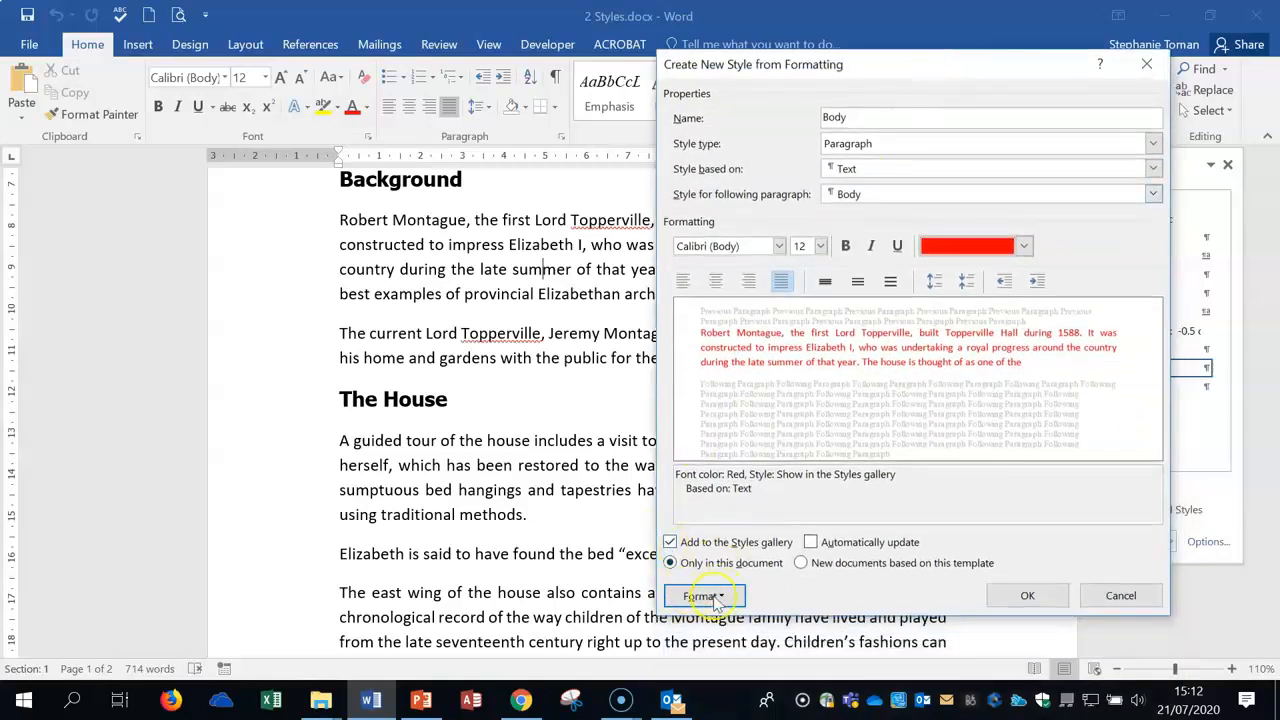
{"action": "mouse_move", "coordinate": [910, 65]}
{"action": "left_mouse_down"}
{"action": "mouse_move", "coordinate": [900, 51]}
{"action": "mouse_move", "coordinate": [920, 69]}
{"action": "left_mouse_up"}
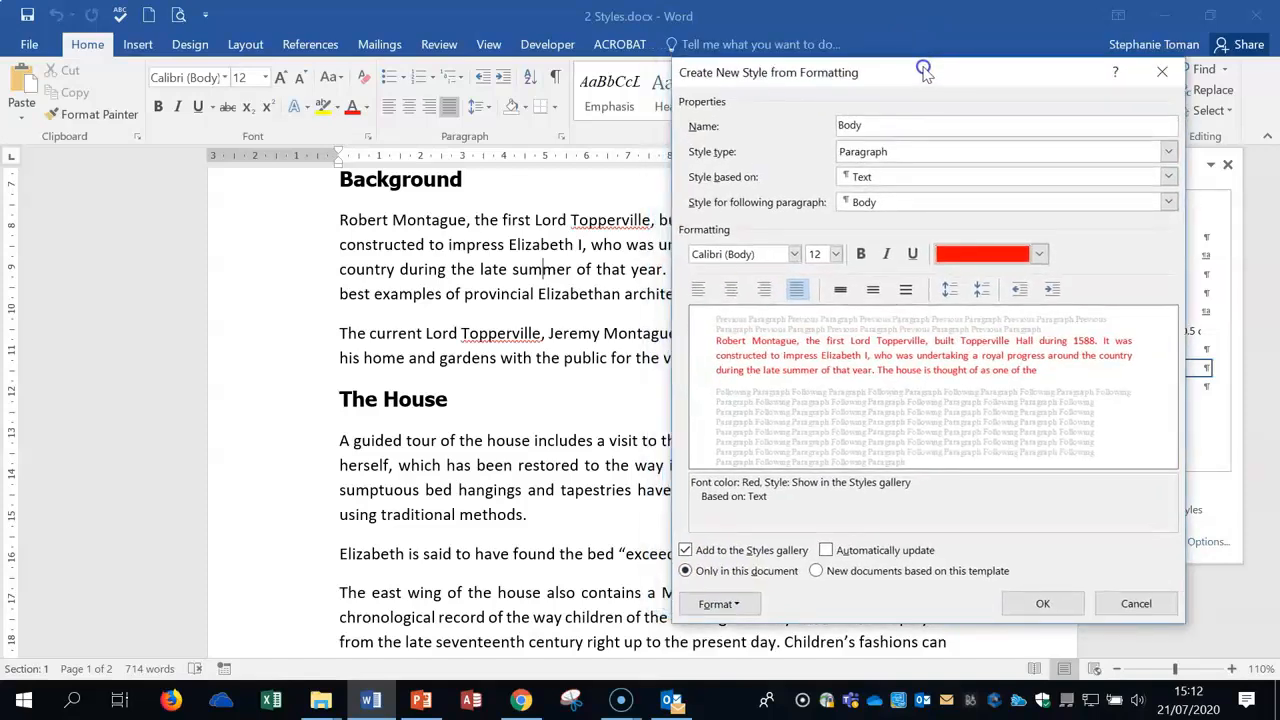
{"action": "left_click", "coordinate": [1043, 603]}
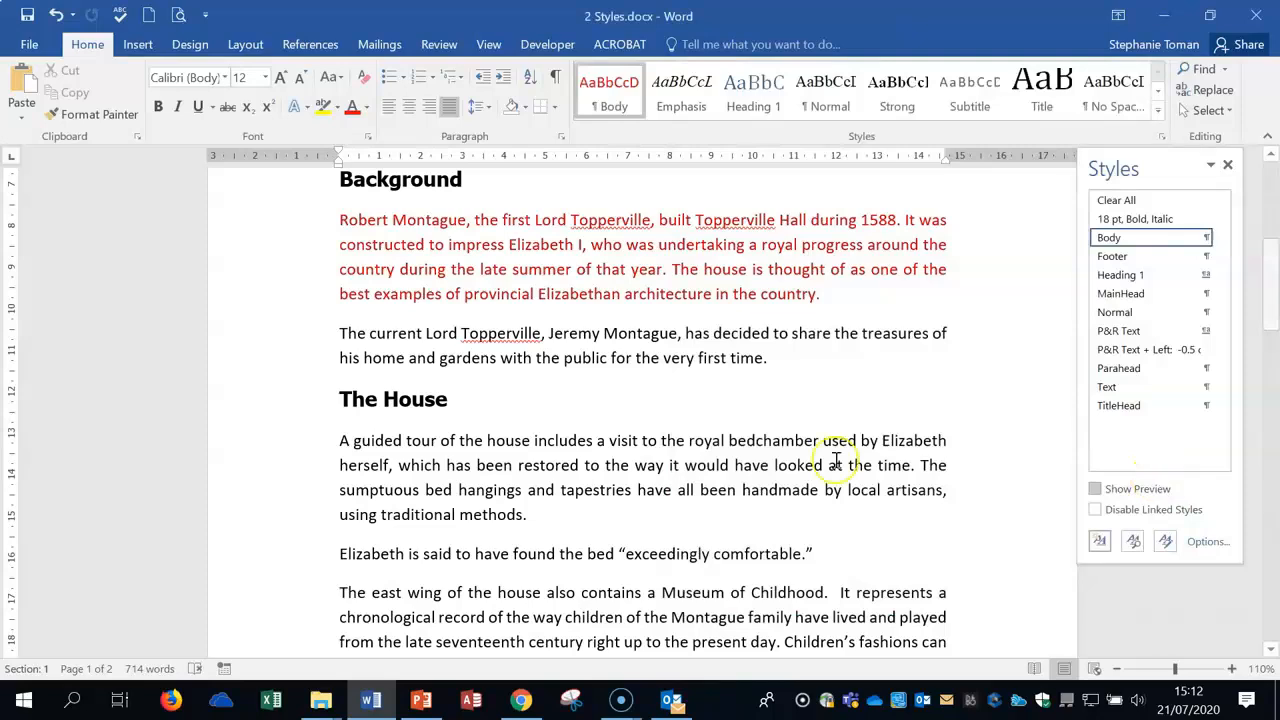
Apply the Body style to the second paragraph under the Background heading
{"action": "double_click", "coordinate": [322, 333]}
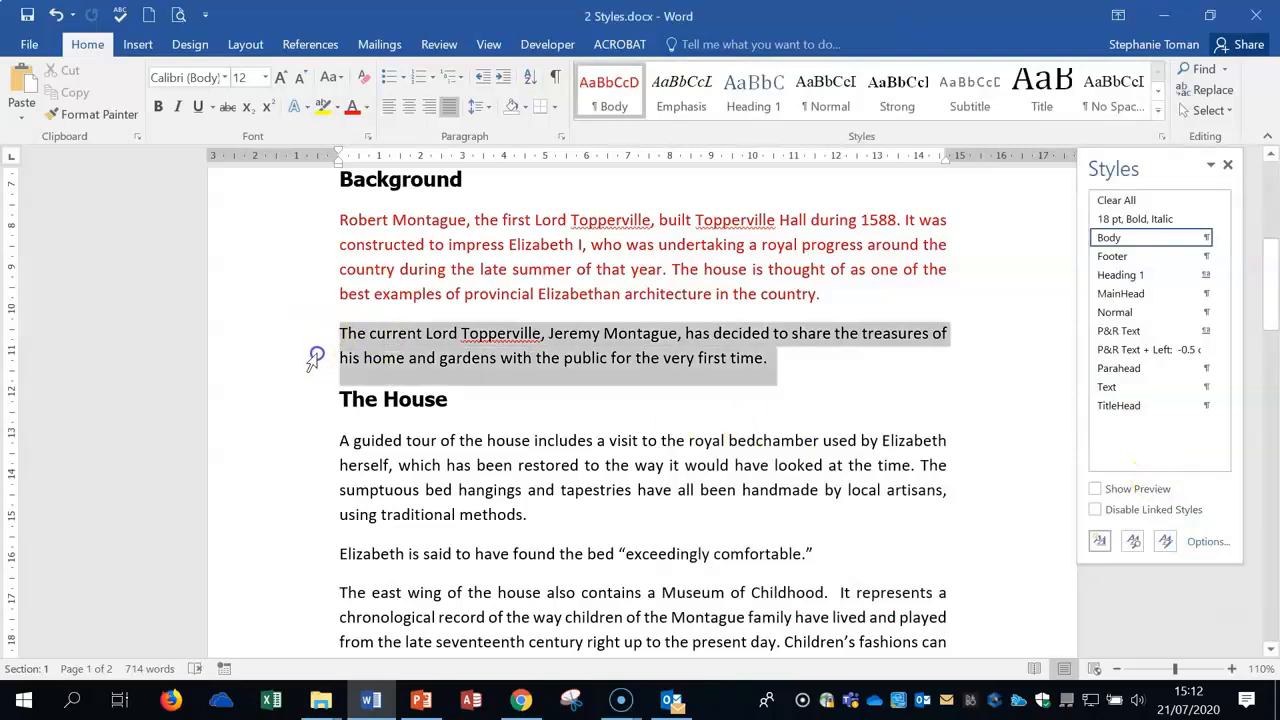
{"action": "left_click", "coordinate": [1110, 240]}
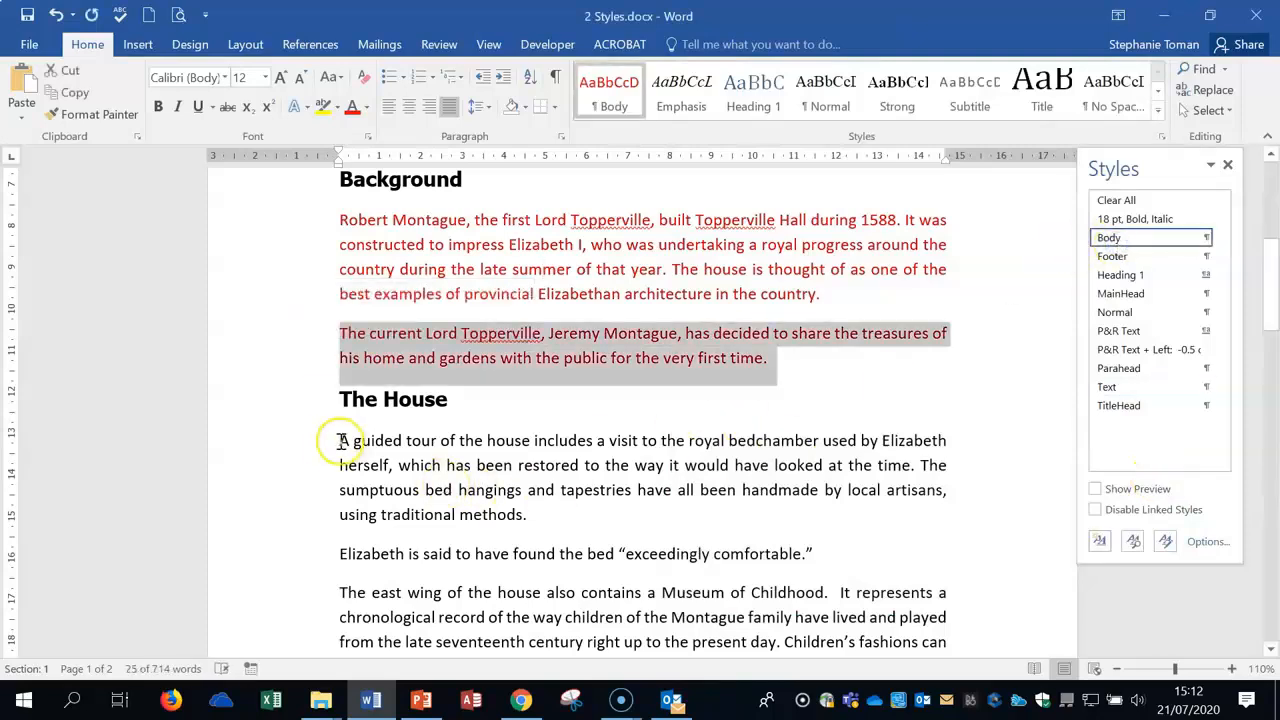
Apply the Body style to all paragraphs under The House and the first paragraph under The Gardens
{"action": "left_click_drag", "start_coordinate": [331, 442], "coordinate": [986, 526]}
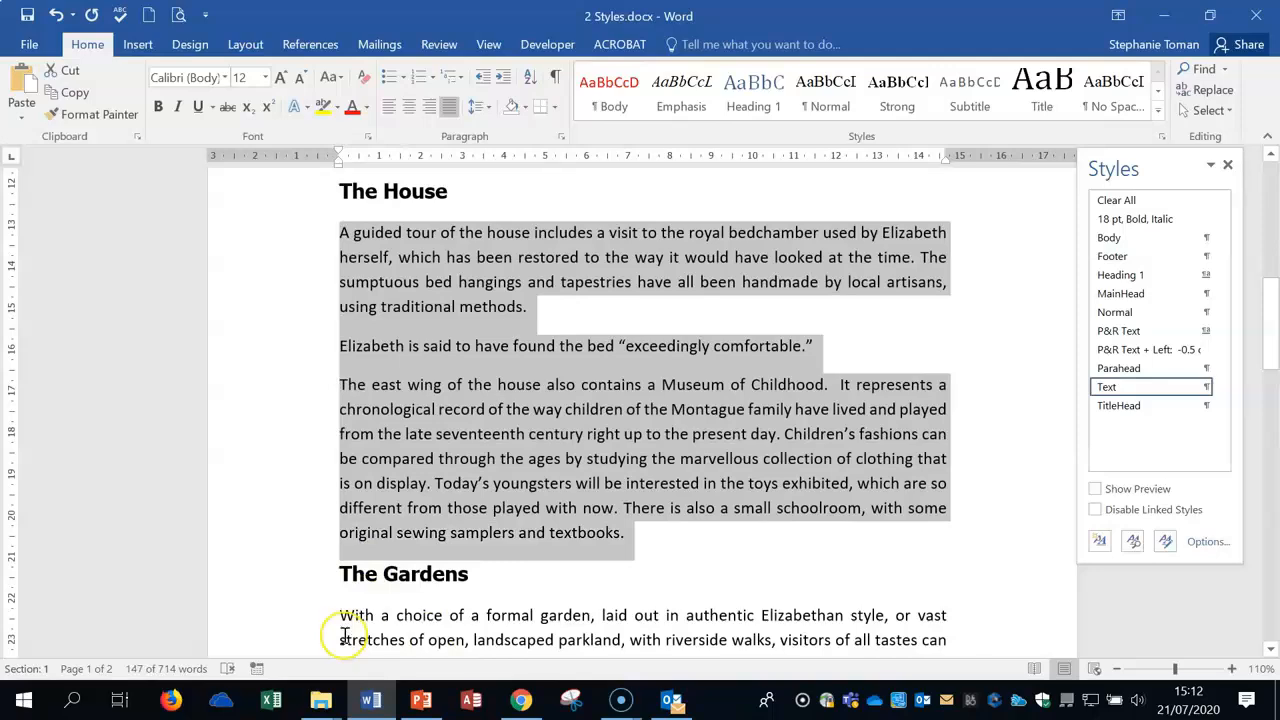
{"action": "scroll", "coordinate": [357, 634], "scroll_direction": "down", "scroll_amount": 3}
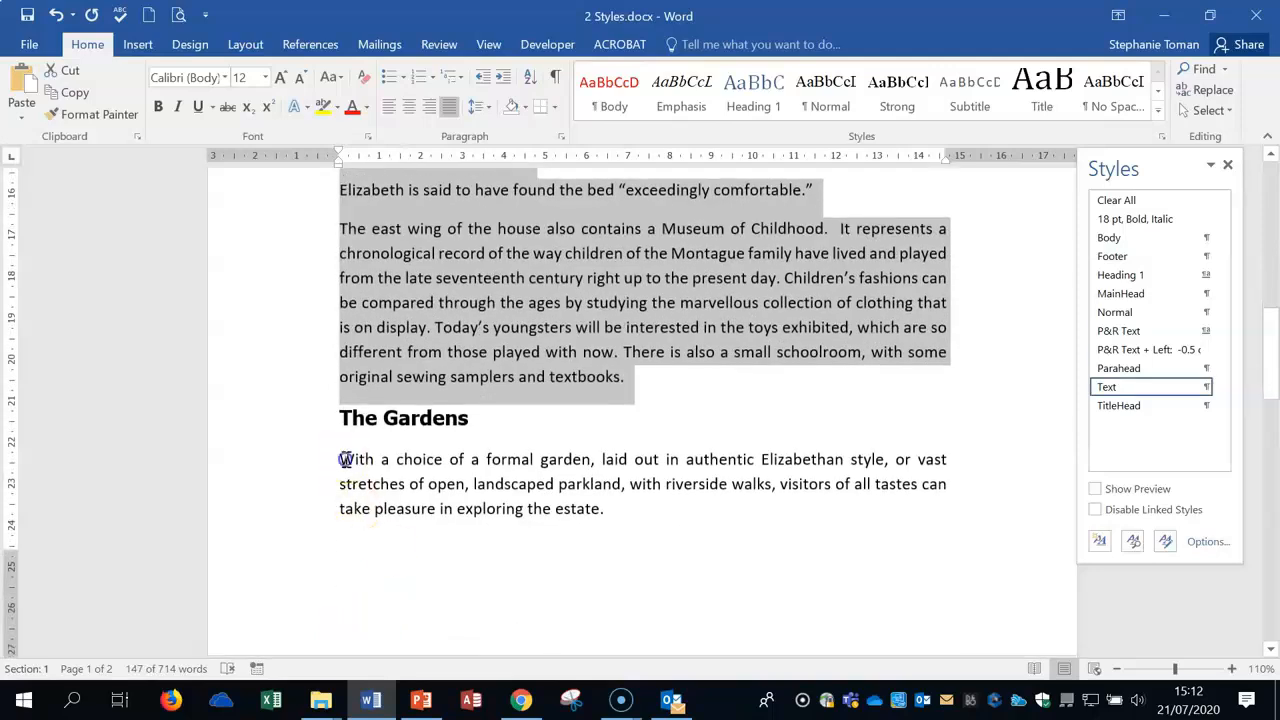
{"action": "left_click", "coordinate": [600, 514], "text": "shift"}
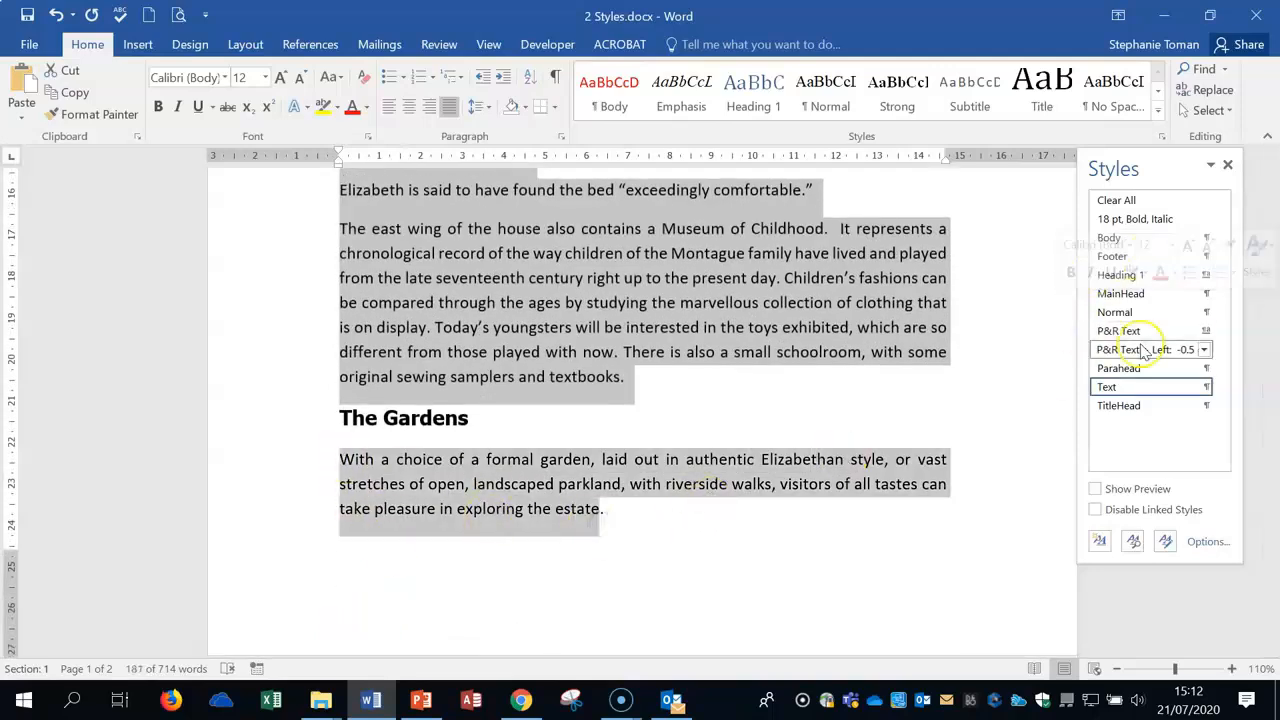
{"action": "left_click", "coordinate": [1123, 240]}
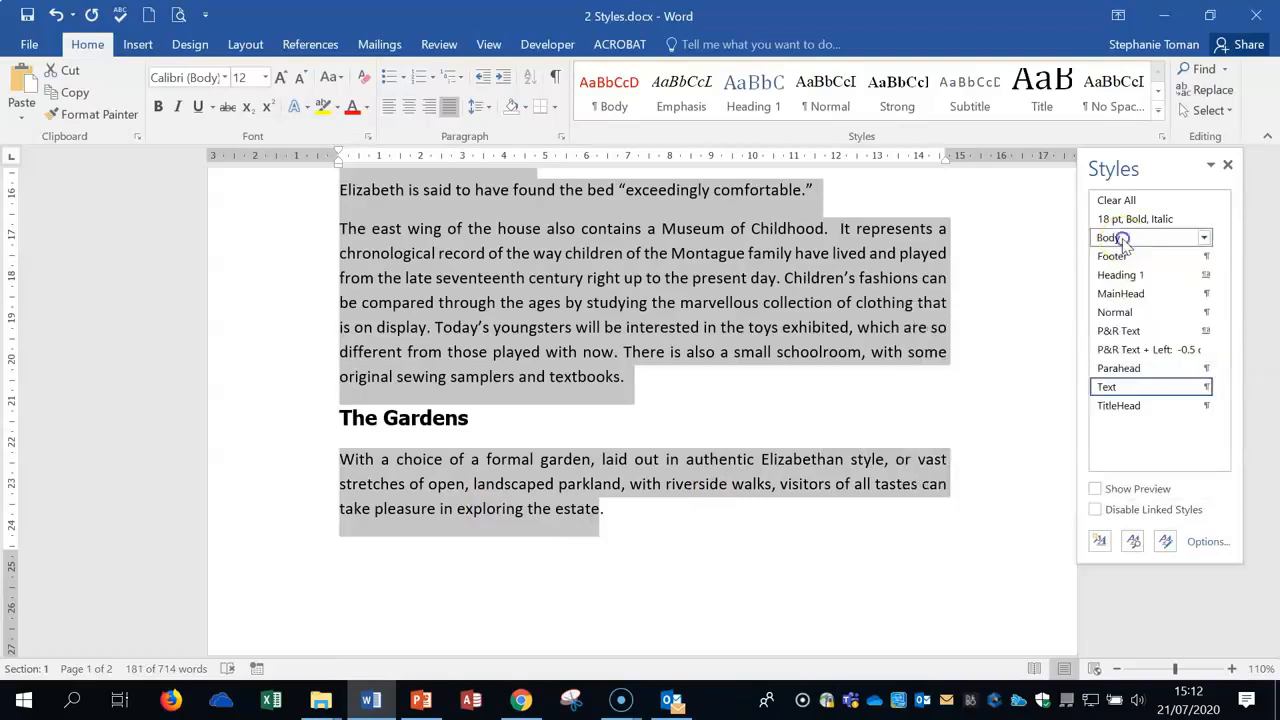
{"action": "scroll", "coordinate": [977, 451], "scroll_direction": "down", "scroll_amount": 2}
{"action": "scroll", "coordinate": [891, 434], "scroll_direction": "up", "scroll_amount": 6}
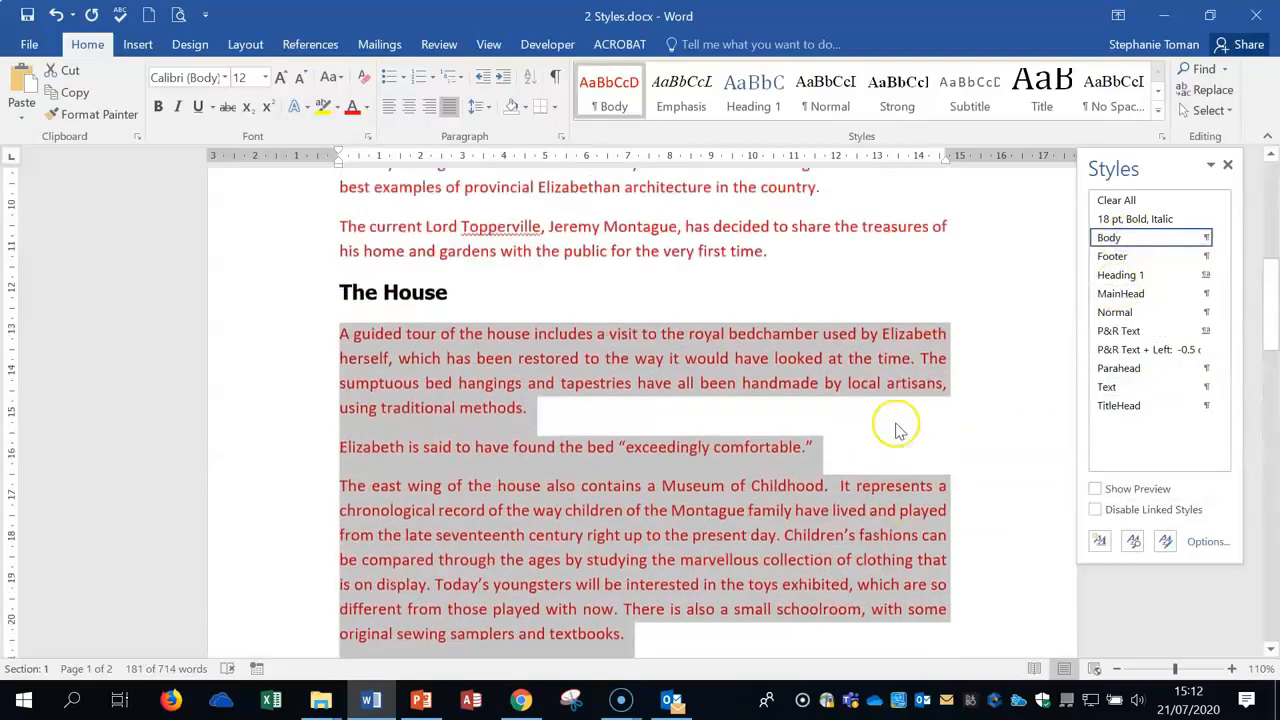
{"action": "scroll", "coordinate": [891, 427], "scroll_direction": "up", "scroll_amount": 3}
Undo the Body style applications and the creation of the Body style
{"action": "left_click", "coordinate": [56, 15]}
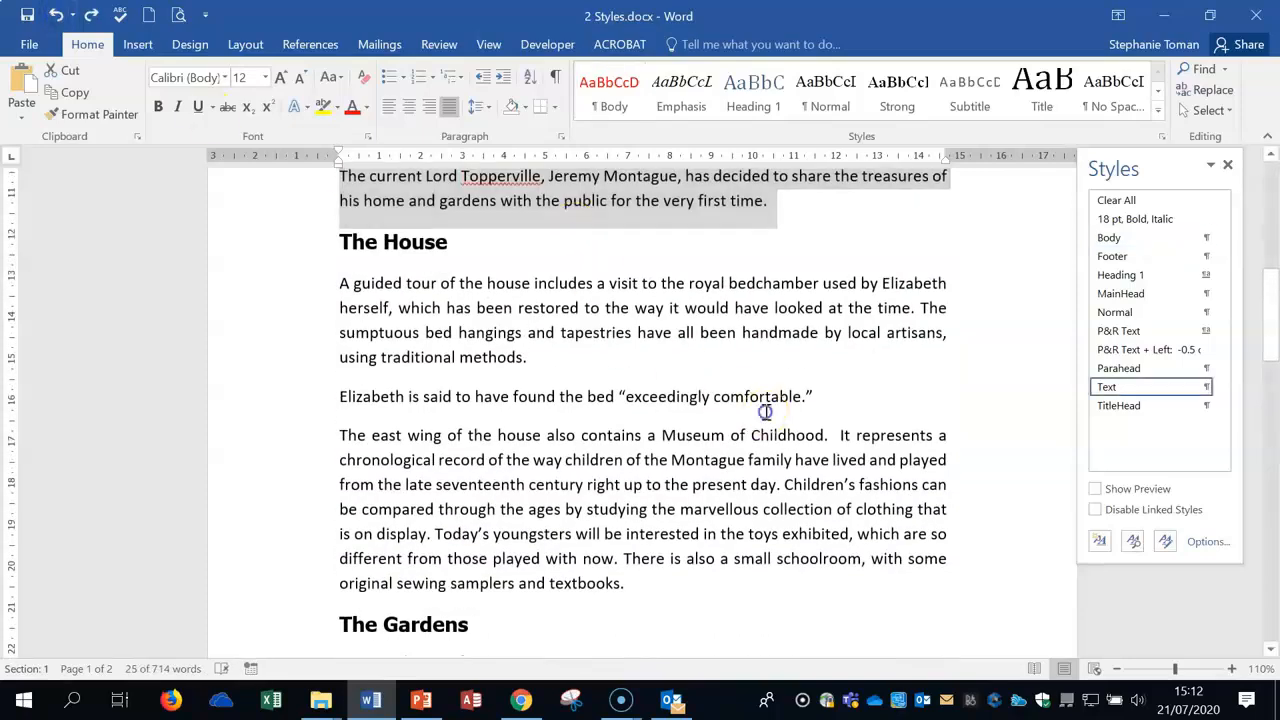
{"action": "scroll", "coordinate": [765, 411], "scroll_direction": "up", "scroll_amount": 3}
{"action": "left_click_drag", "start_coordinate": [340, 218], "coordinate": [884, 315]}
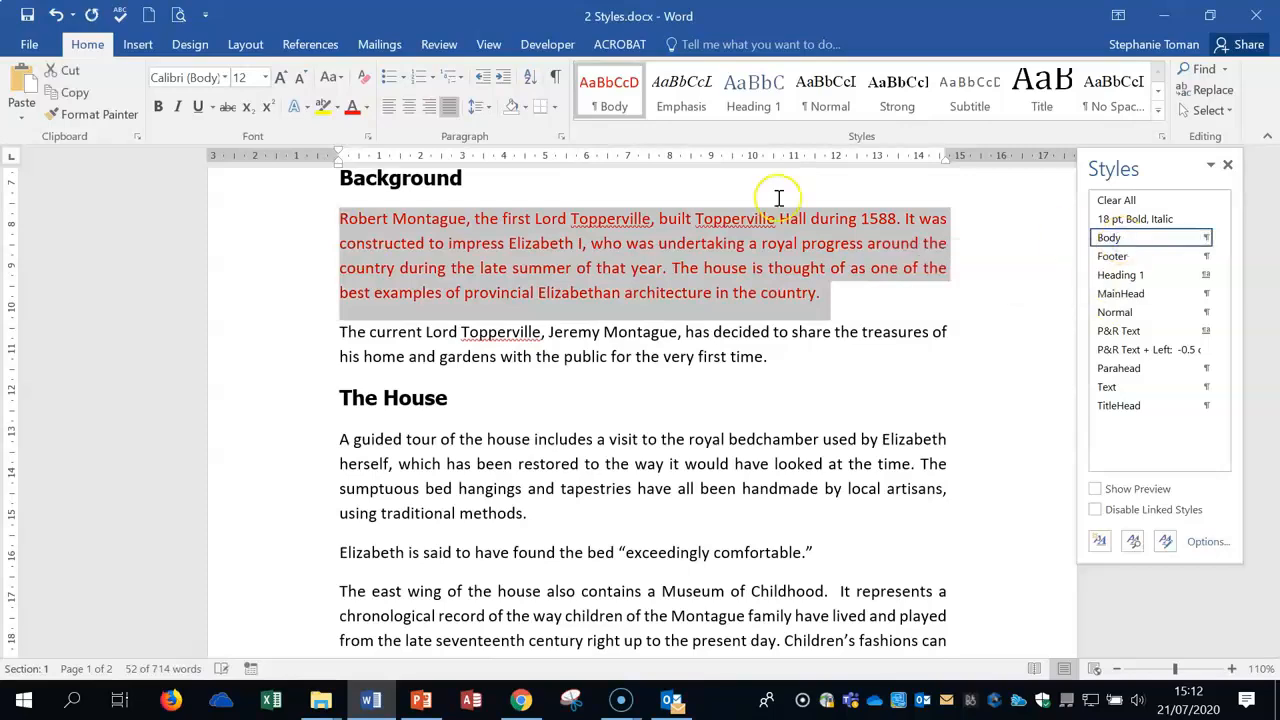
{"action": "left_click", "coordinate": [56, 15]}
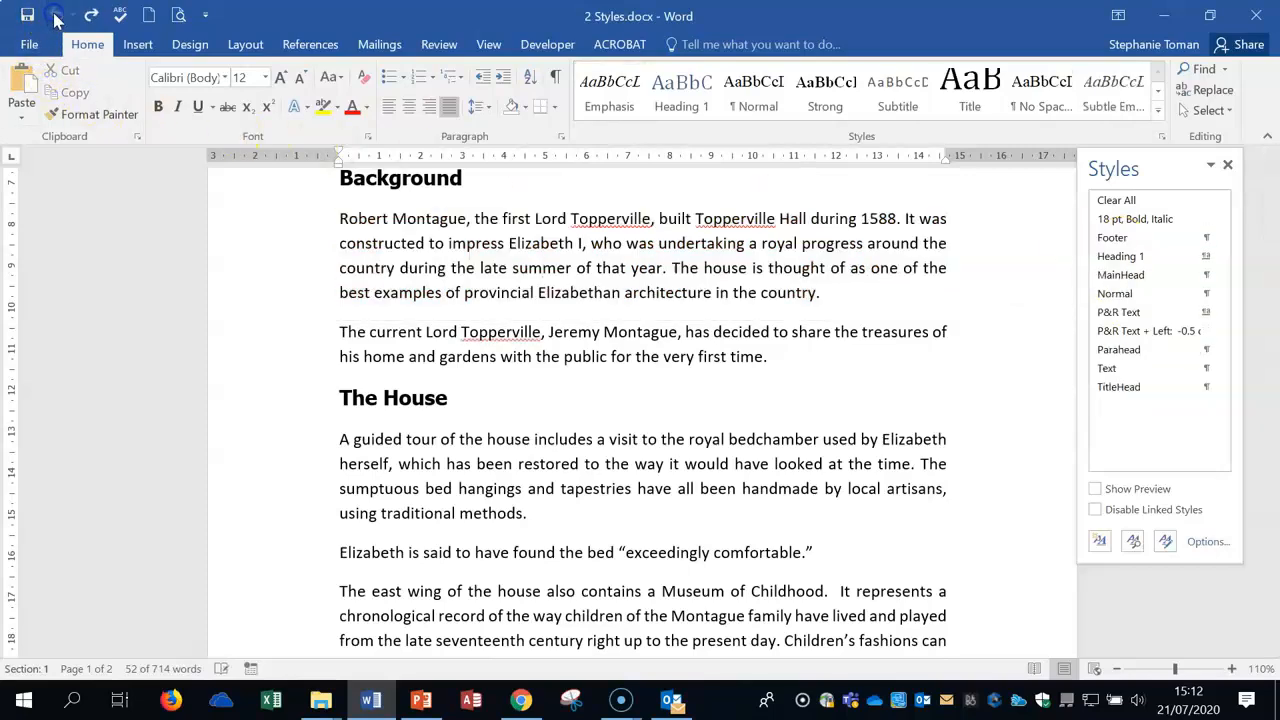
{"action": "left_click", "coordinate": [951, 451]}
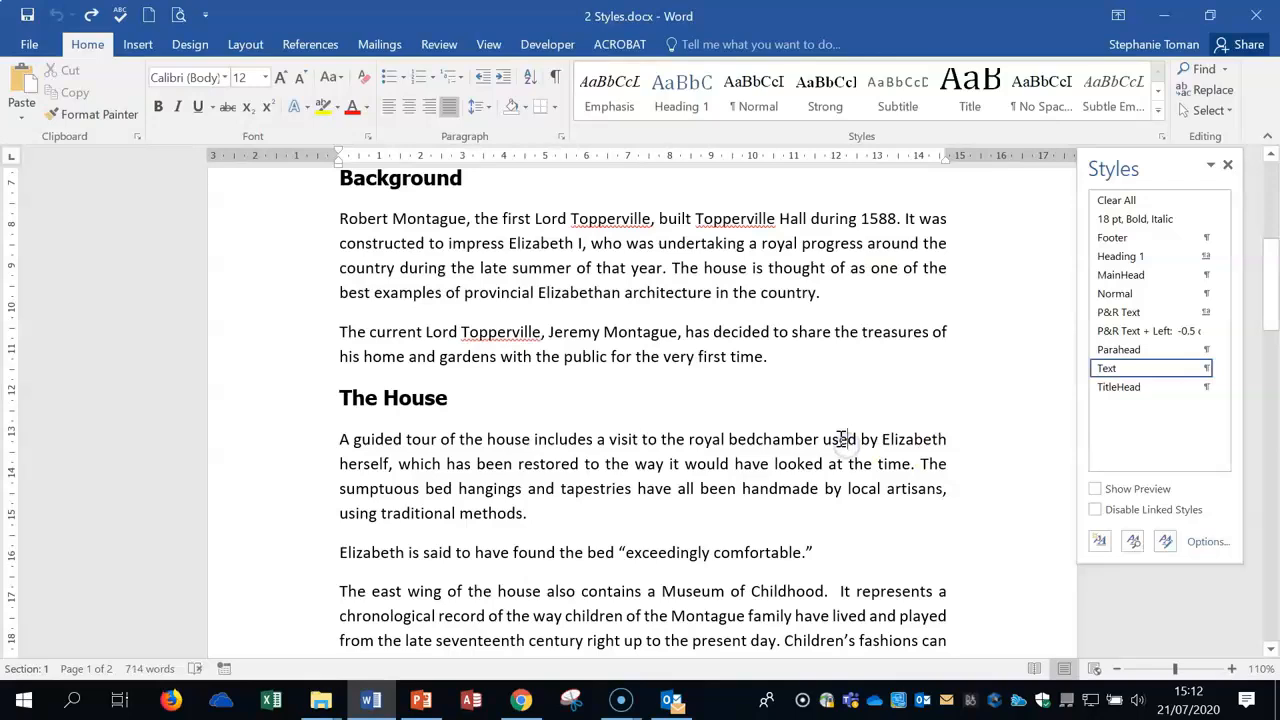
Select the Background heading and extend the selection to all instances of its Parahead style
{"action": "scroll", "coordinate": [840, 438], "scroll_direction": "up", "scroll_amount": 2}
{"action": "scroll", "coordinate": [817, 409], "scroll_direction": "up", "scroll_amount": 3}
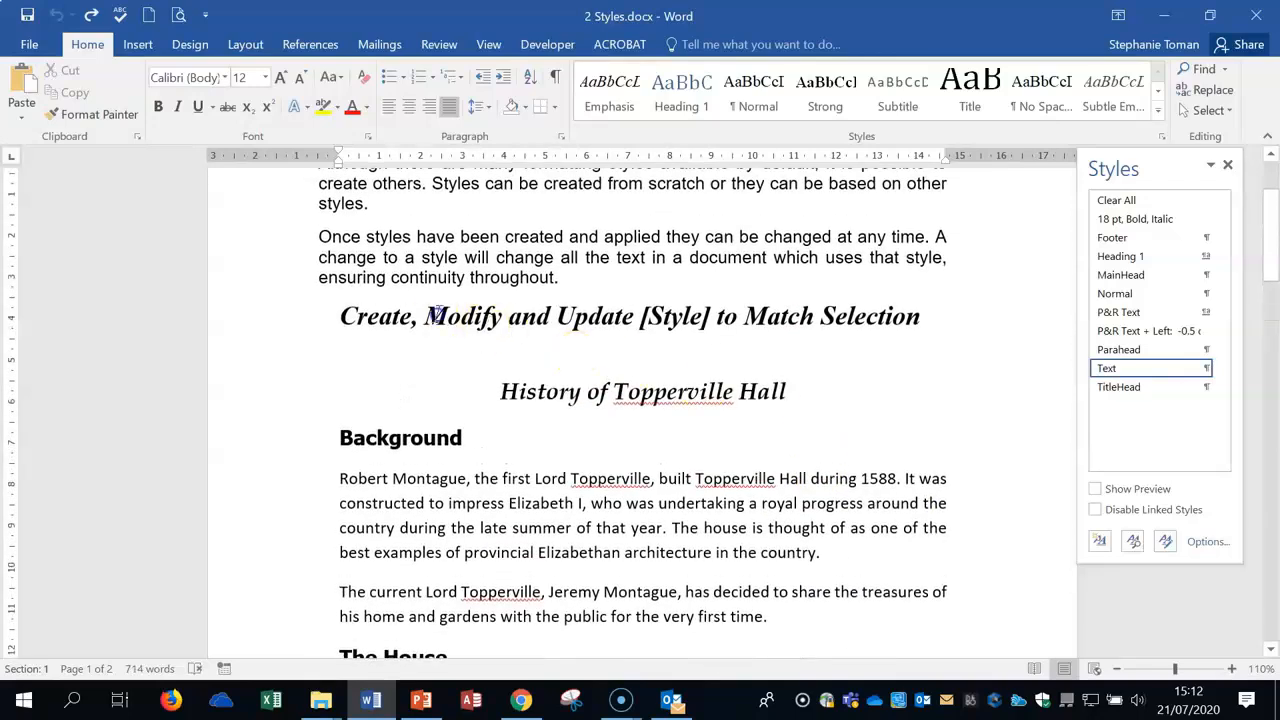
{"action": "left_click", "coordinate": [478, 316]}
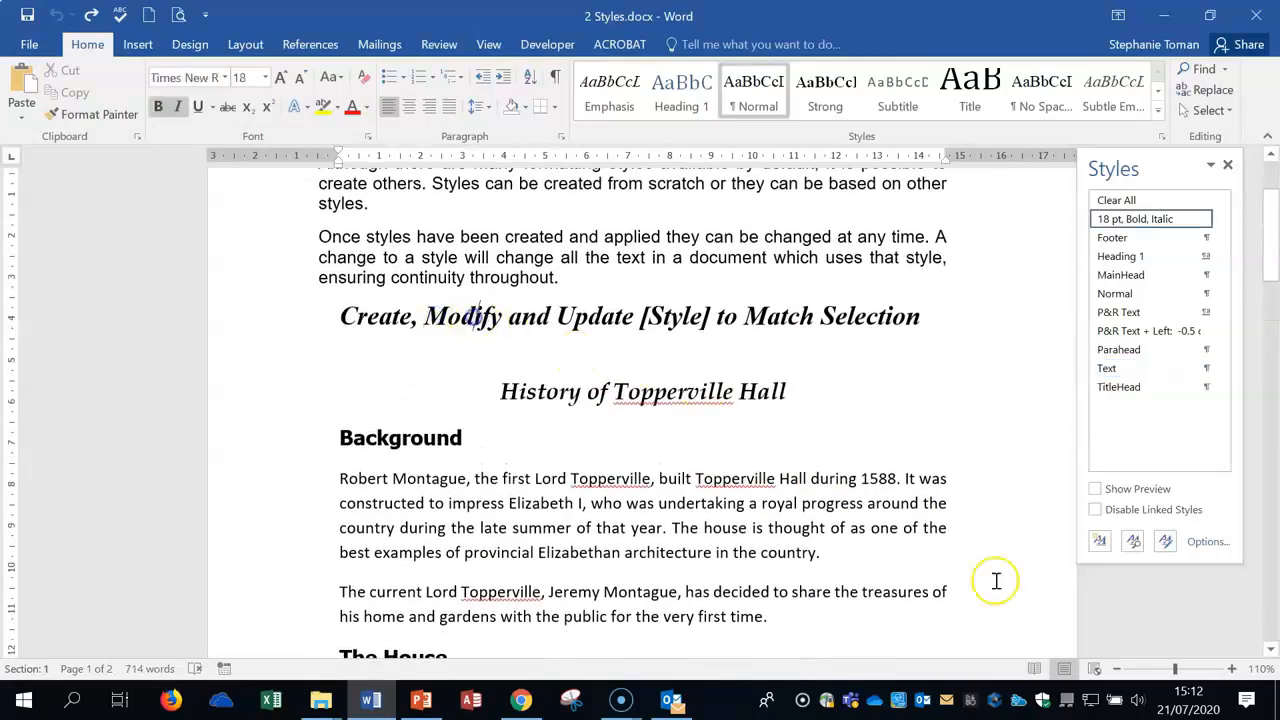
{"action": "left_click", "coordinate": [312, 447]}
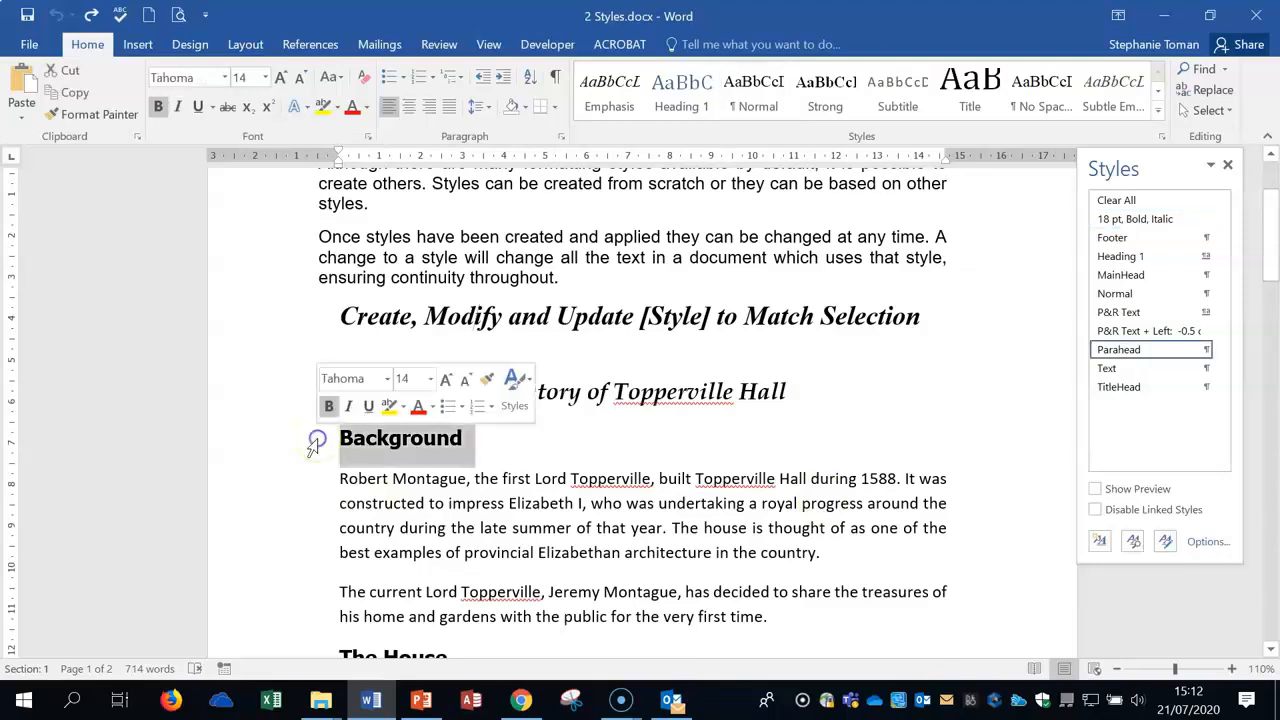
{"action": "scroll", "coordinate": [500, 440], "scroll_direction": "down", "scroll_amount": 3}
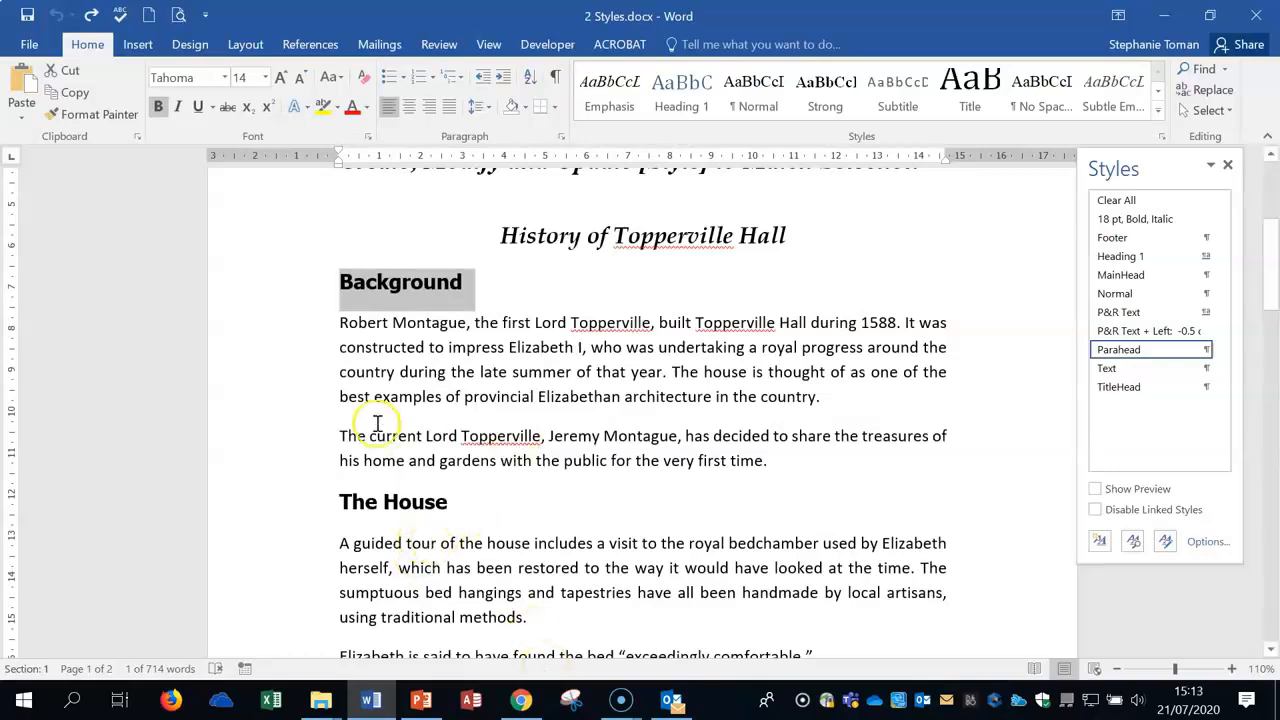
{"action": "left_click", "coordinate": [315, 294]}
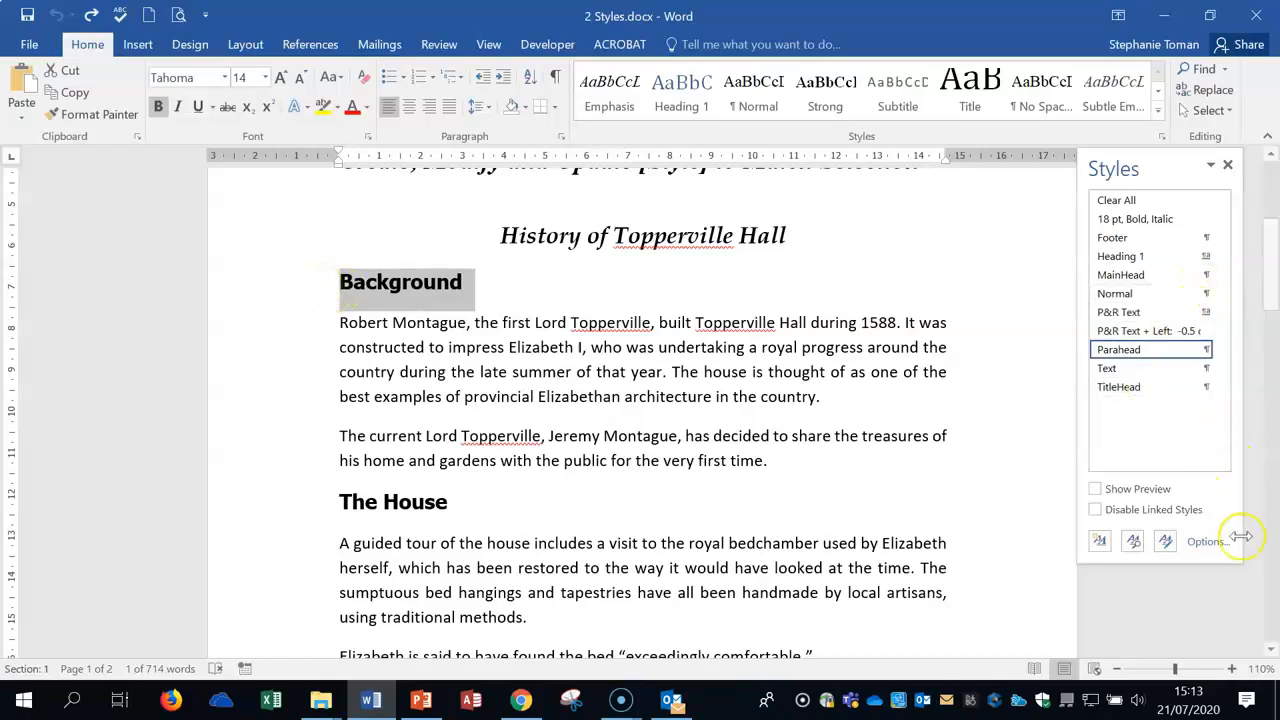
{"action": "left_click", "coordinate": [1205, 350]}
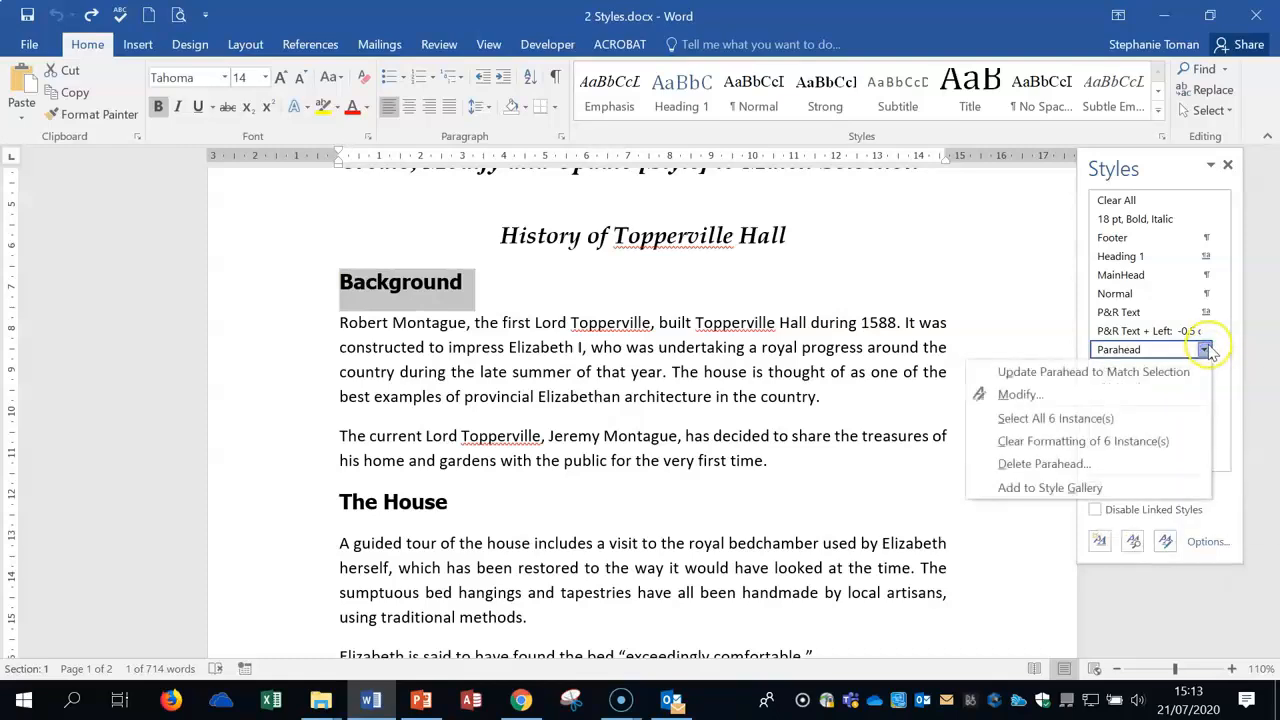
{"action": "left_click", "coordinate": [1025, 397]}
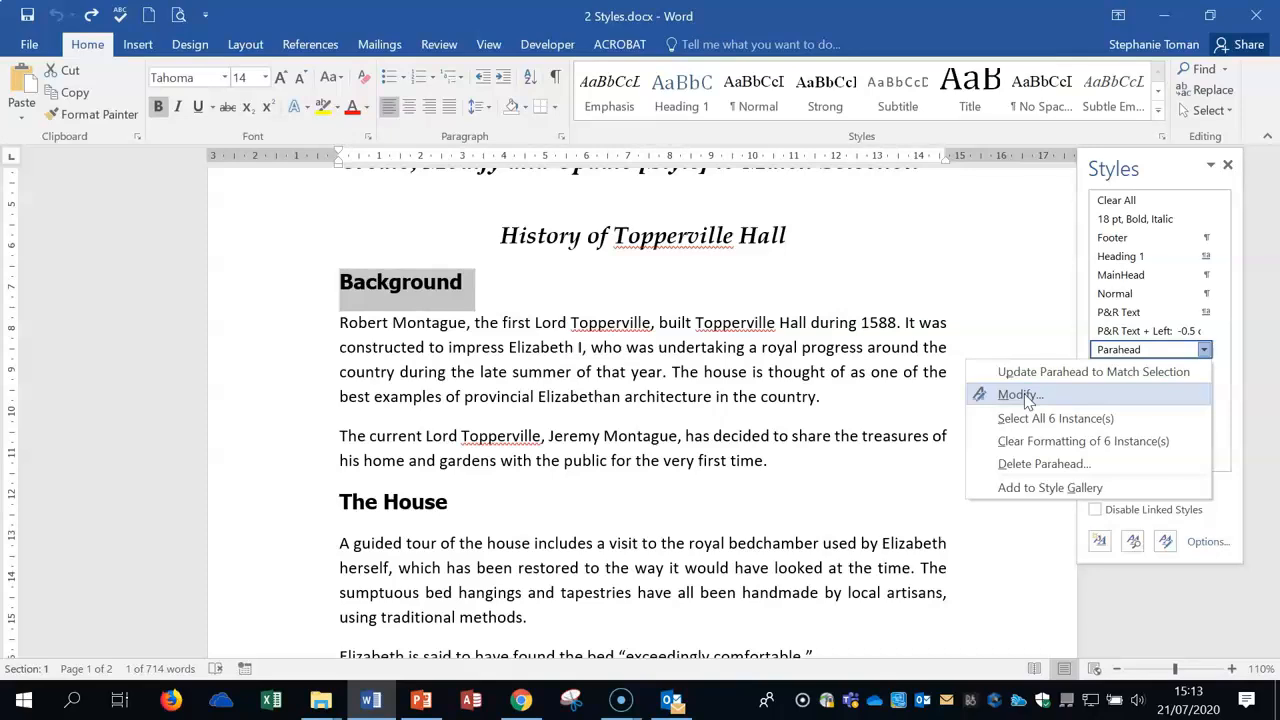
{"action": "left_click", "coordinate": [1092, 420]}
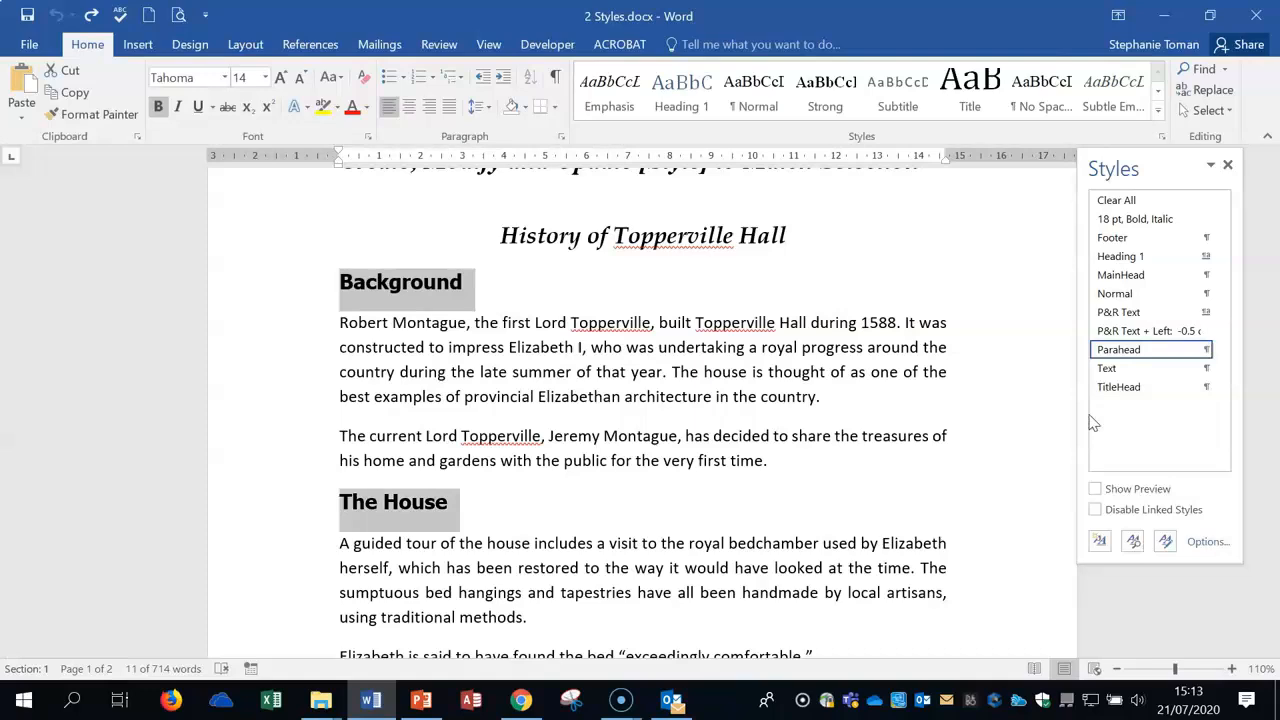
Modify the Parahead style to use the 1), 2), 3) numbering format
{"action": "left_click", "coordinate": [1205, 349]}
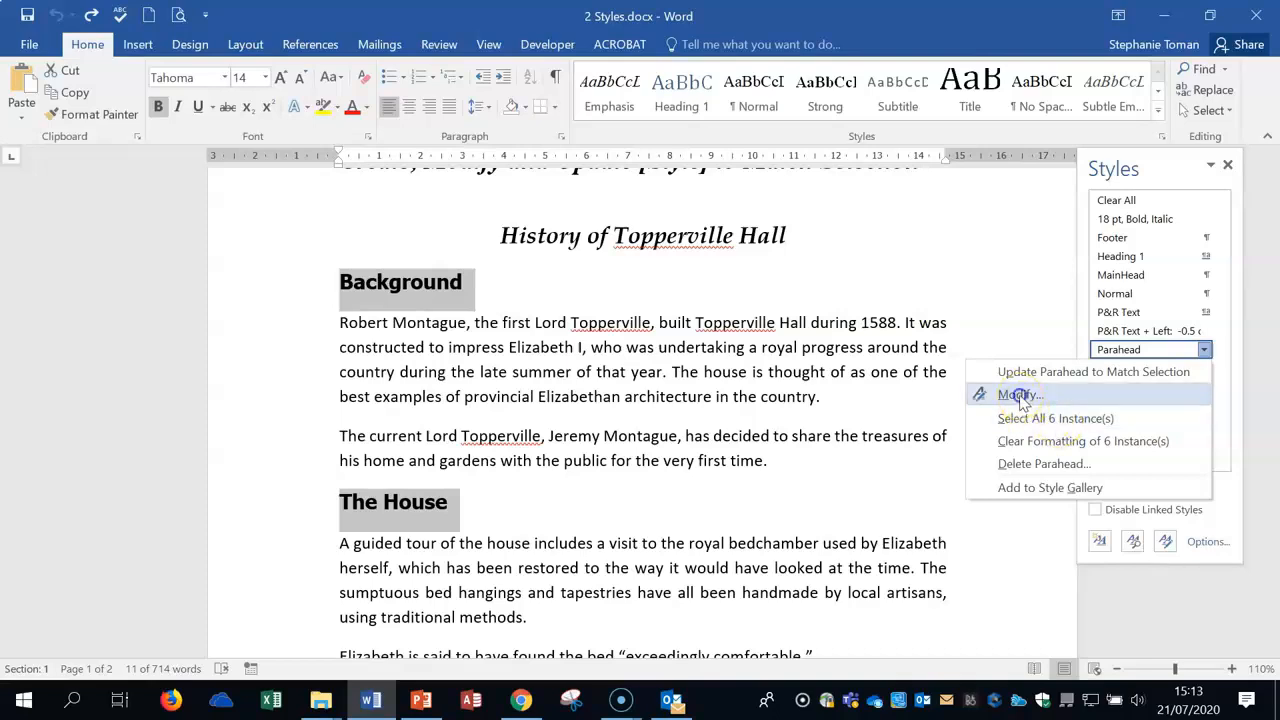
{"action": "left_click", "coordinate": [1020, 395]}
{"action": "left_click_drag", "start_coordinate": [894, 74], "coordinate": [848, 80]}
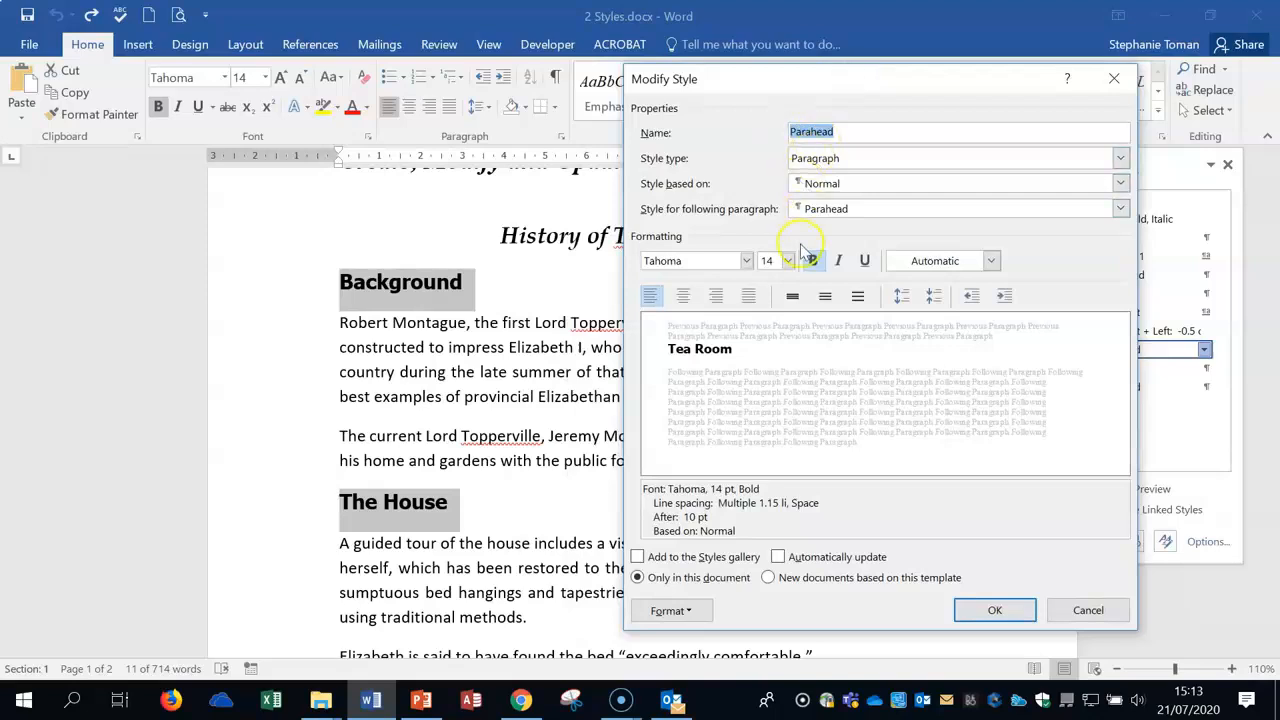
{"action": "left_click", "coordinate": [686, 612]}
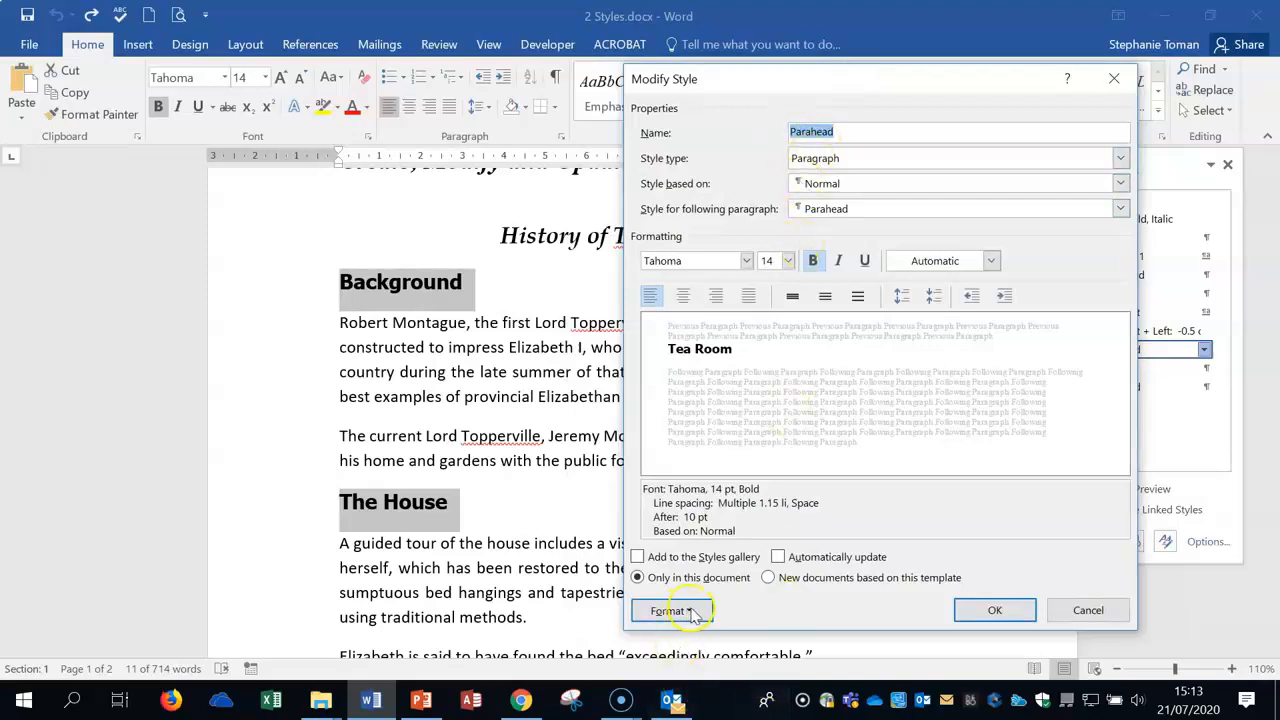
{"action": "left_click", "coordinate": [693, 614]}
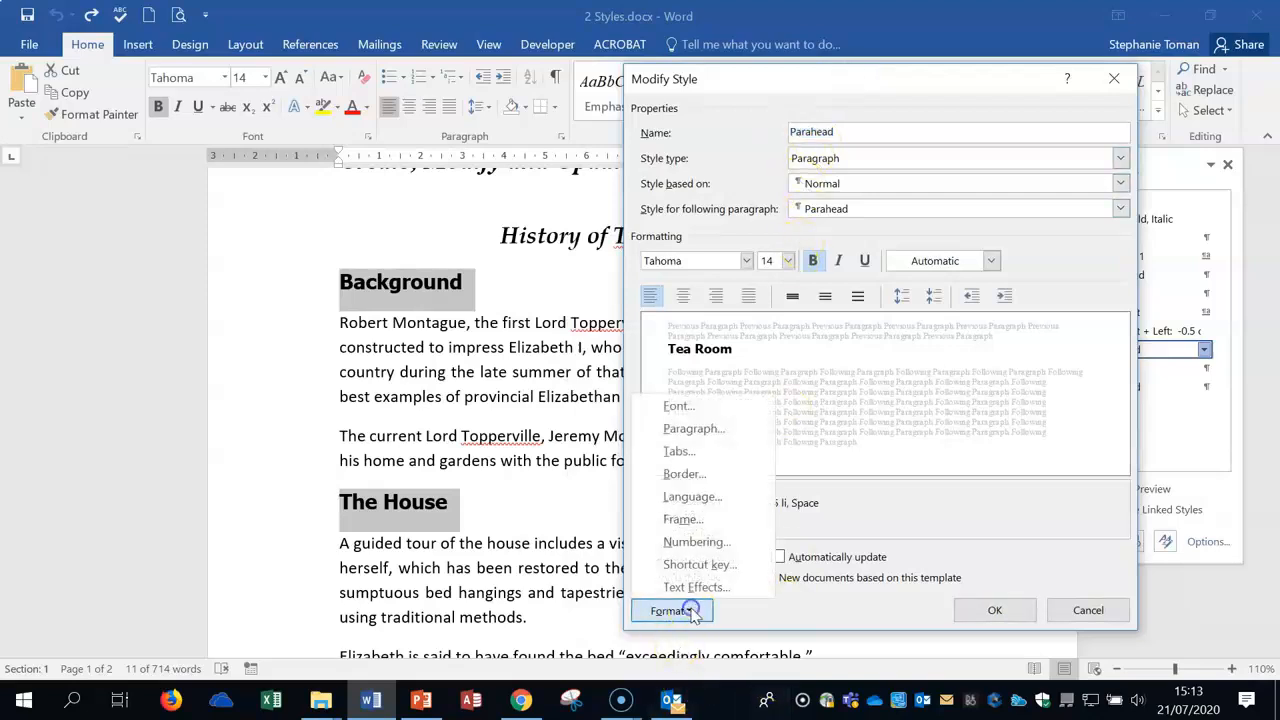
{"action": "left_click", "coordinate": [700, 542]}
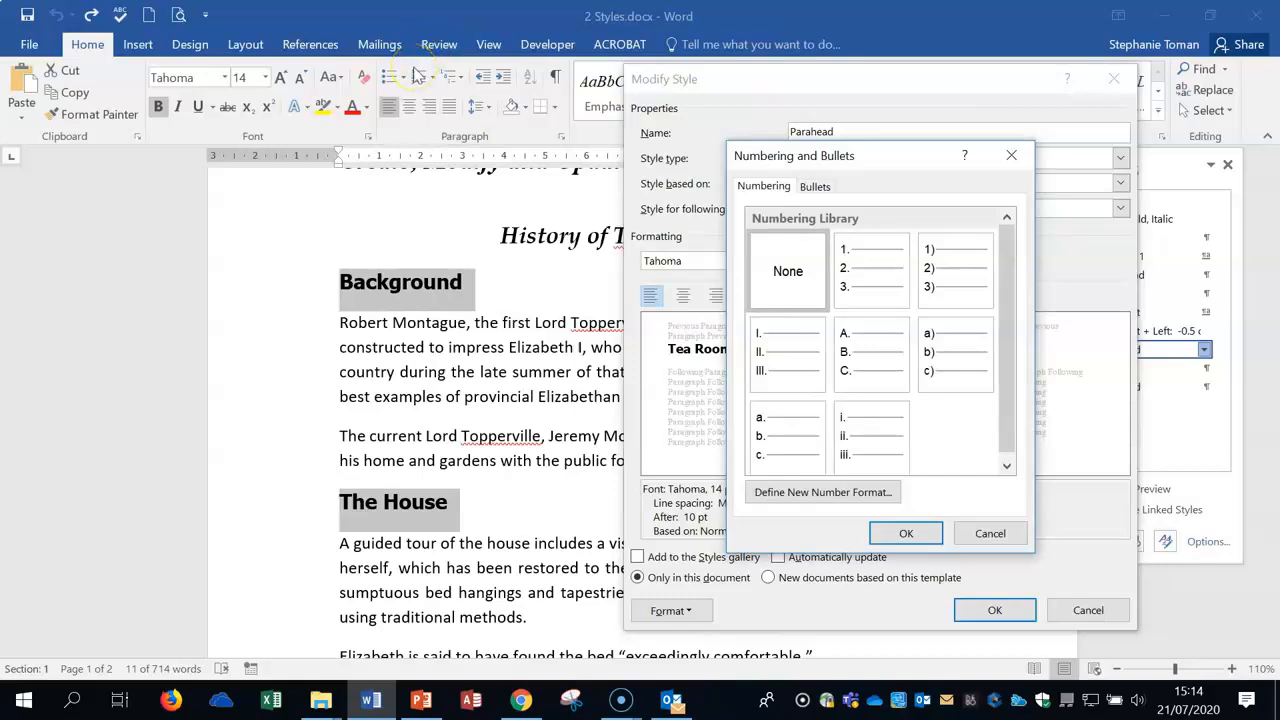
{"action": "left_click", "coordinate": [873, 283]}
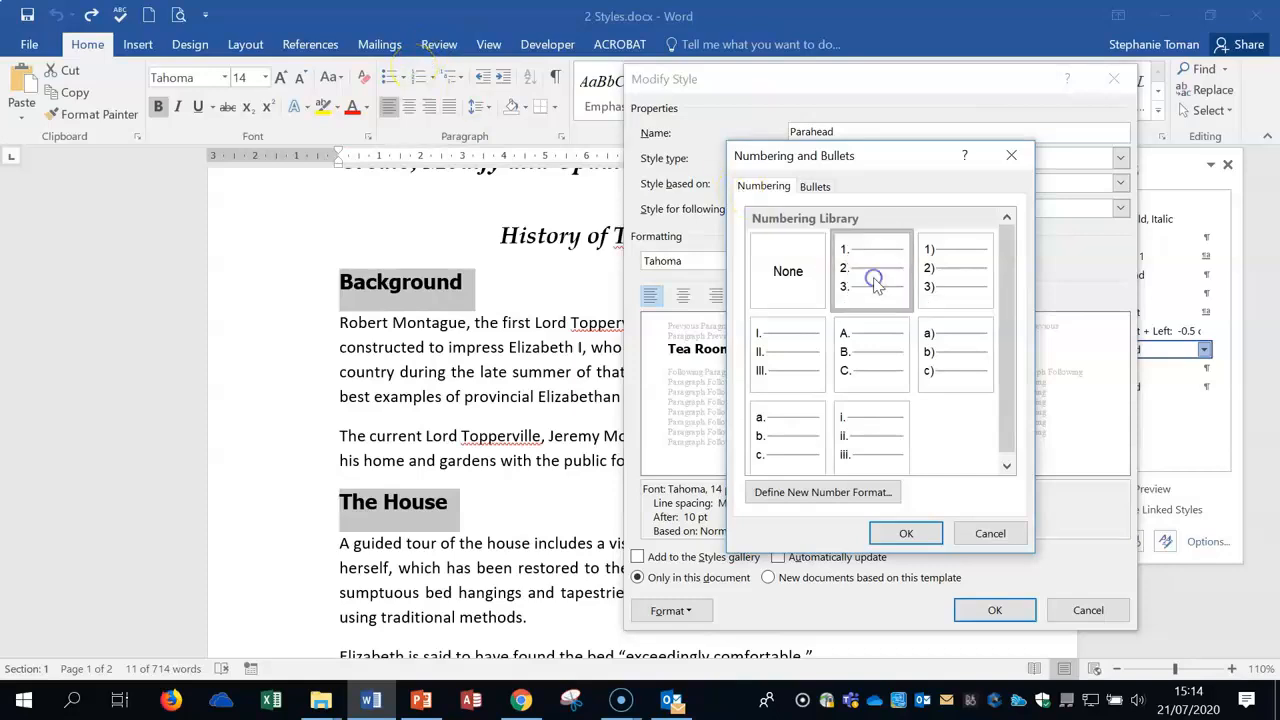
{"action": "left_click", "coordinate": [968, 272]}
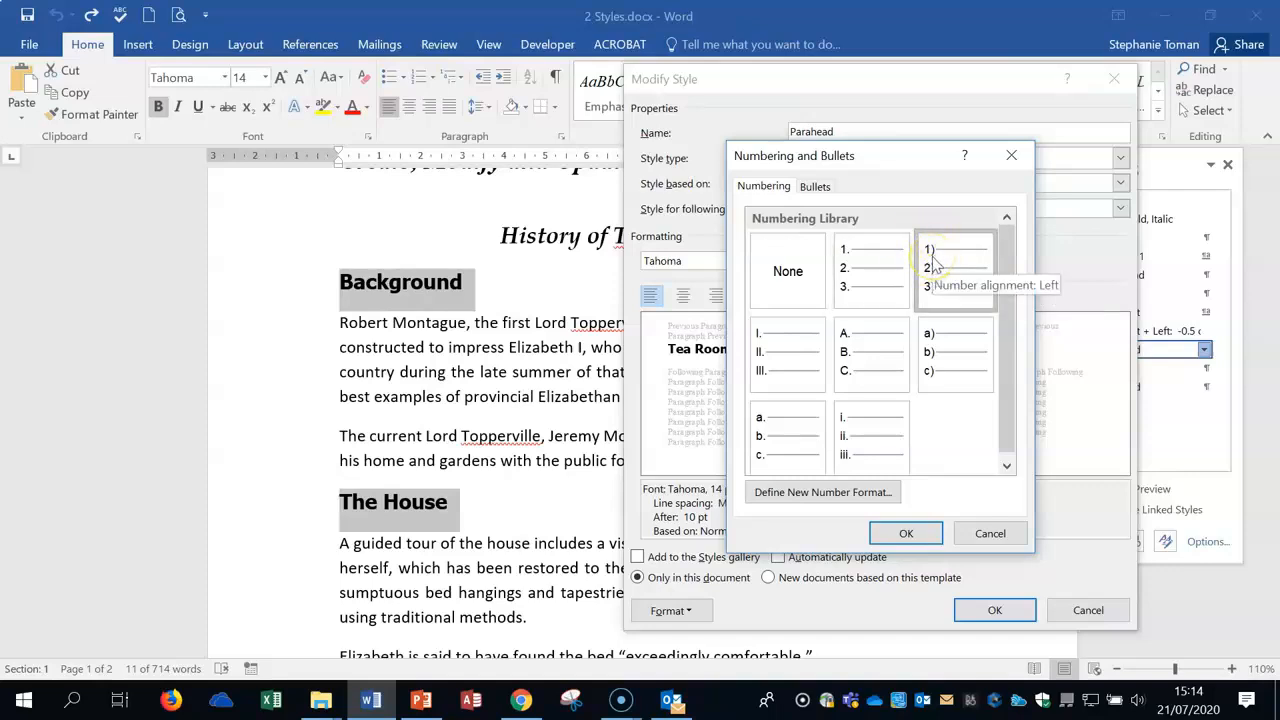
{"action": "left_click", "coordinate": [906, 535]}
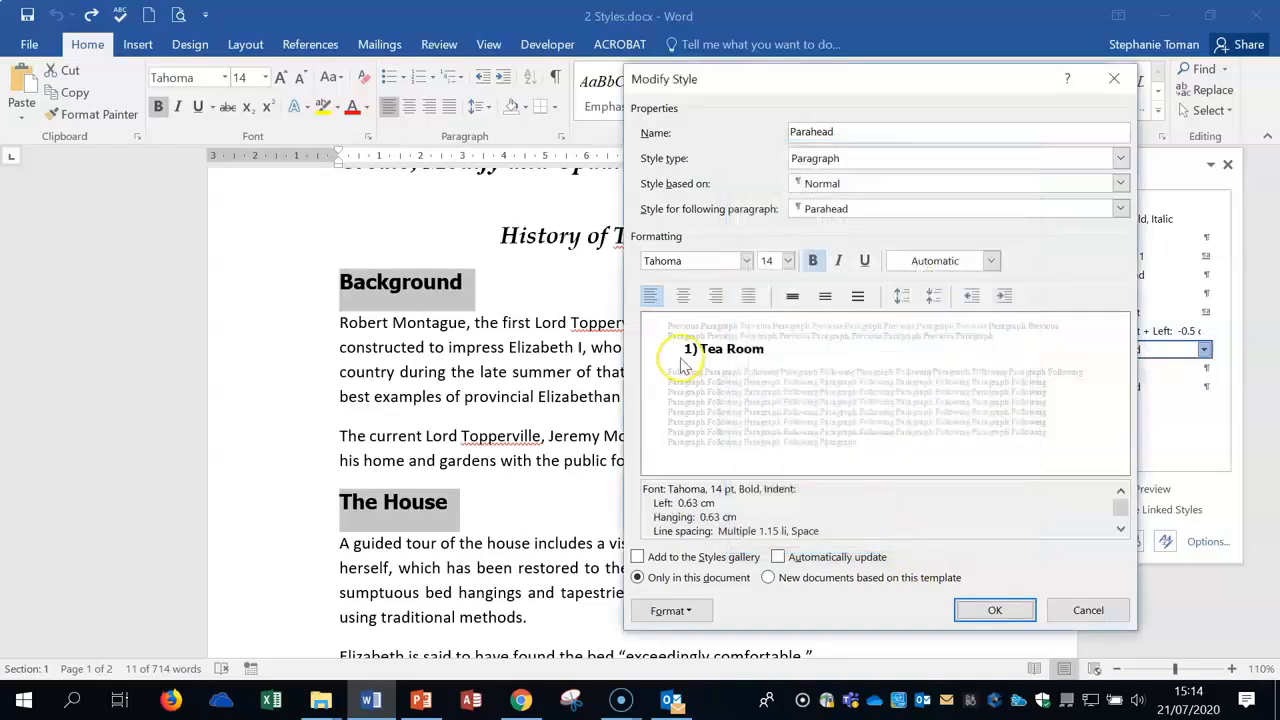
{"action": "left_click", "coordinate": [995, 611]}
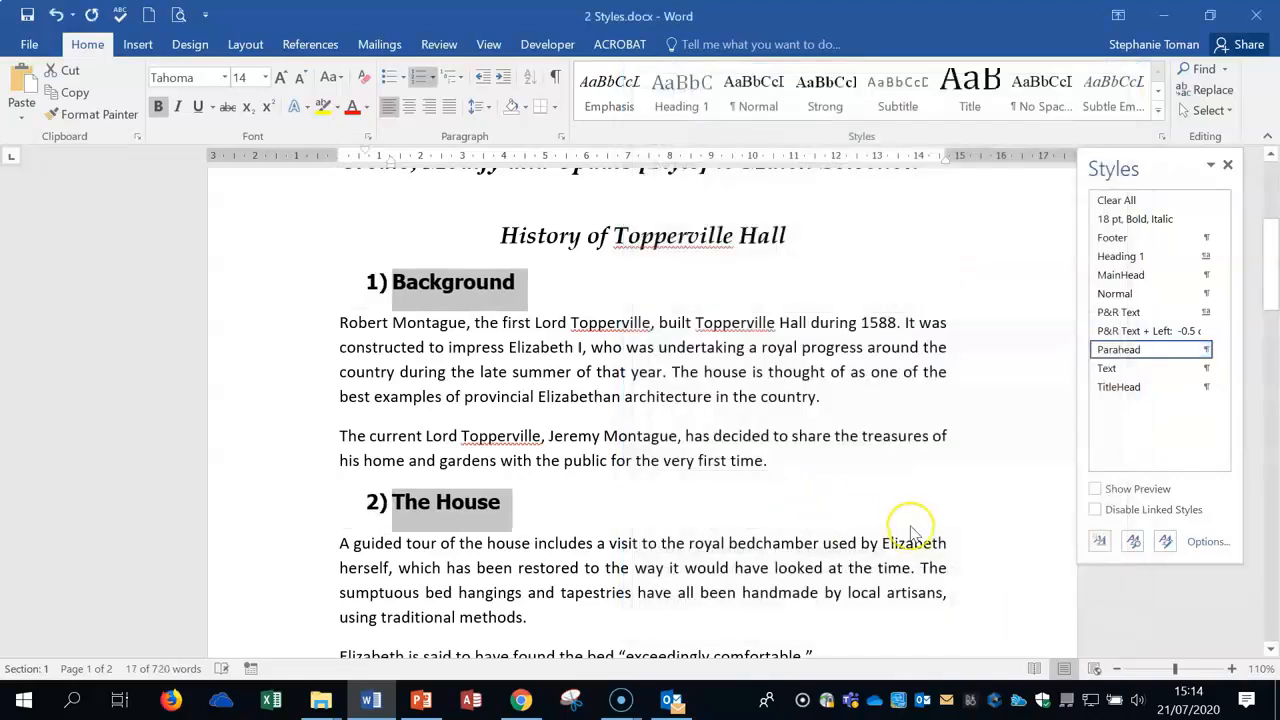
Set the font colour of the History of Topperville Hall title to red
{"action": "scroll", "coordinate": [901, 503], "scroll_direction": "down", "scroll_amount": 15}
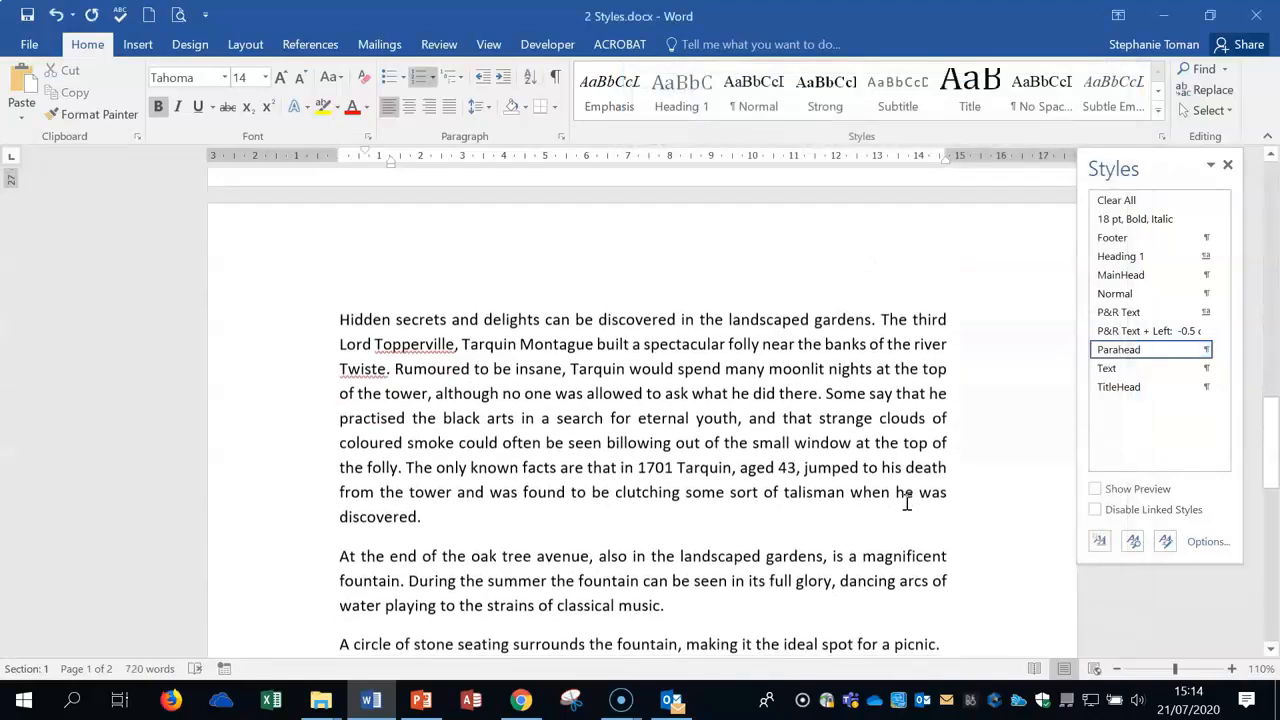
{"action": "scroll", "coordinate": [914, 503], "scroll_direction": "down", "scroll_amount": 8}
{"action": "scroll", "coordinate": [914, 503], "scroll_direction": "up", "scroll_amount": 6}
{"action": "scroll", "coordinate": [914, 503], "scroll_direction": "up", "scroll_amount": 20}
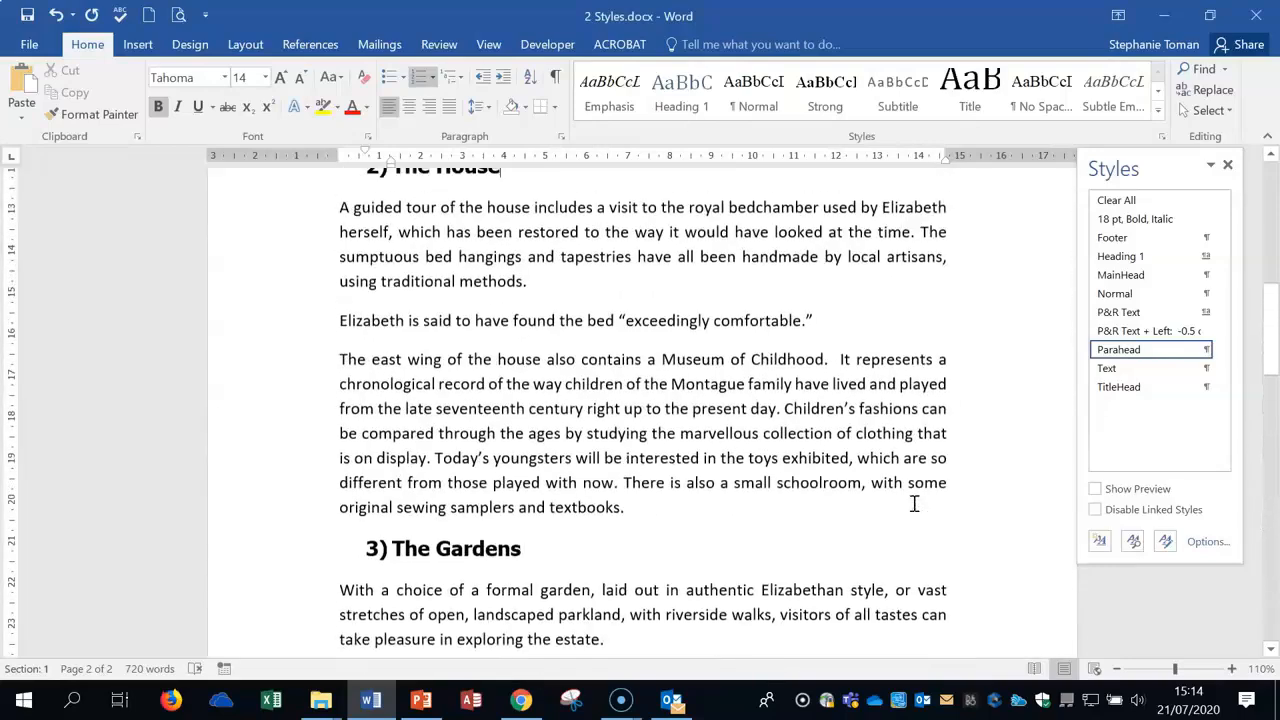
{"action": "scroll", "coordinate": [914, 503], "scroll_direction": "up", "scroll_amount": 3}
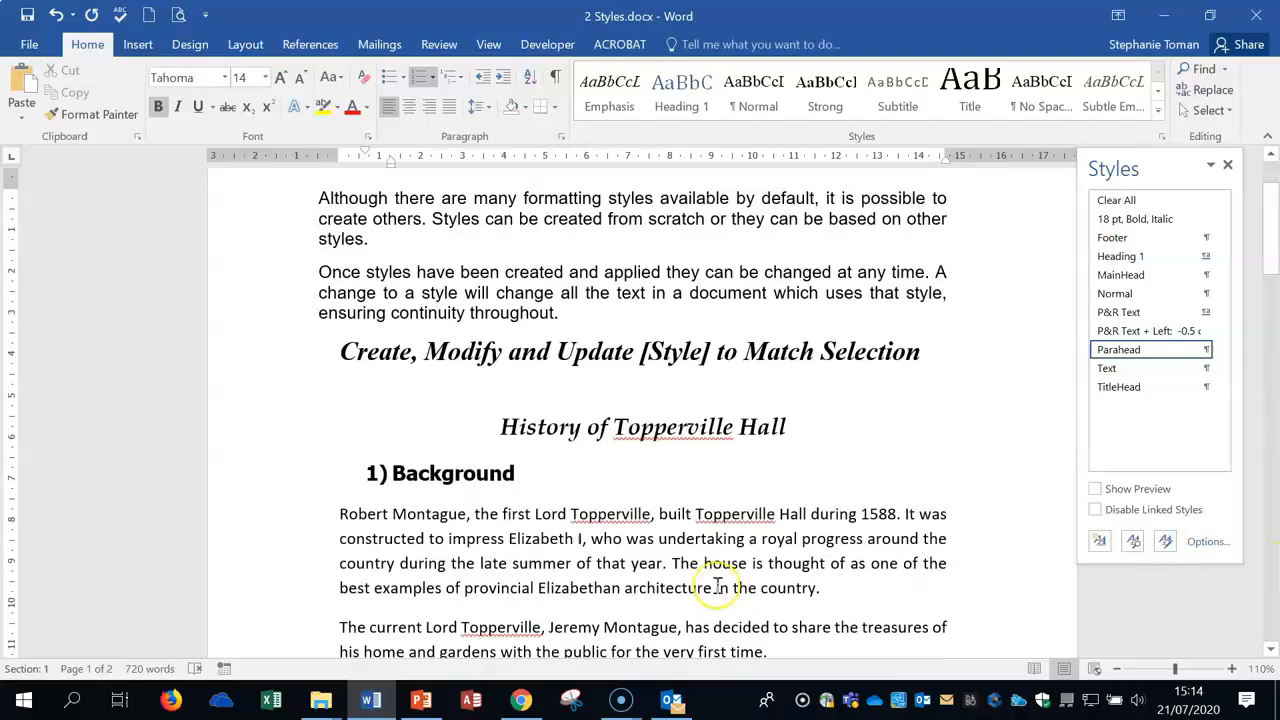
{"action": "left_click", "coordinate": [846, 437]}
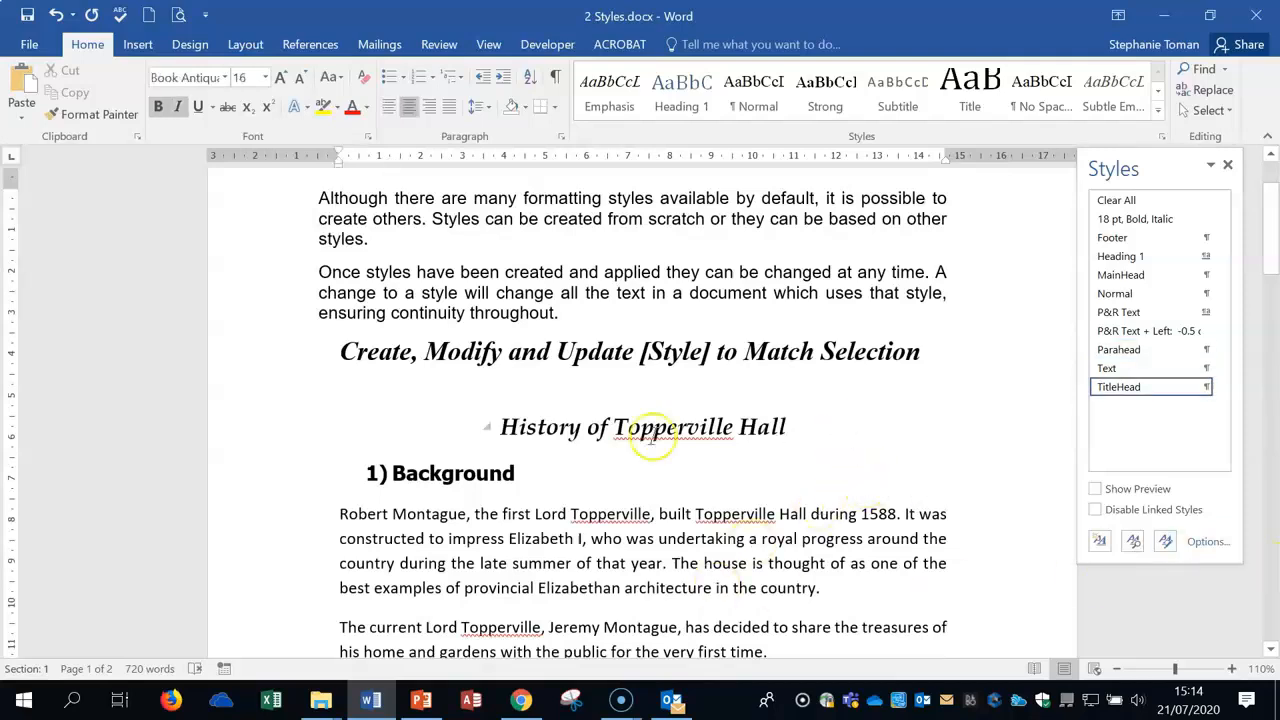
{"action": "left_click_drag", "start_coordinate": [500, 427], "coordinate": [787, 432]}
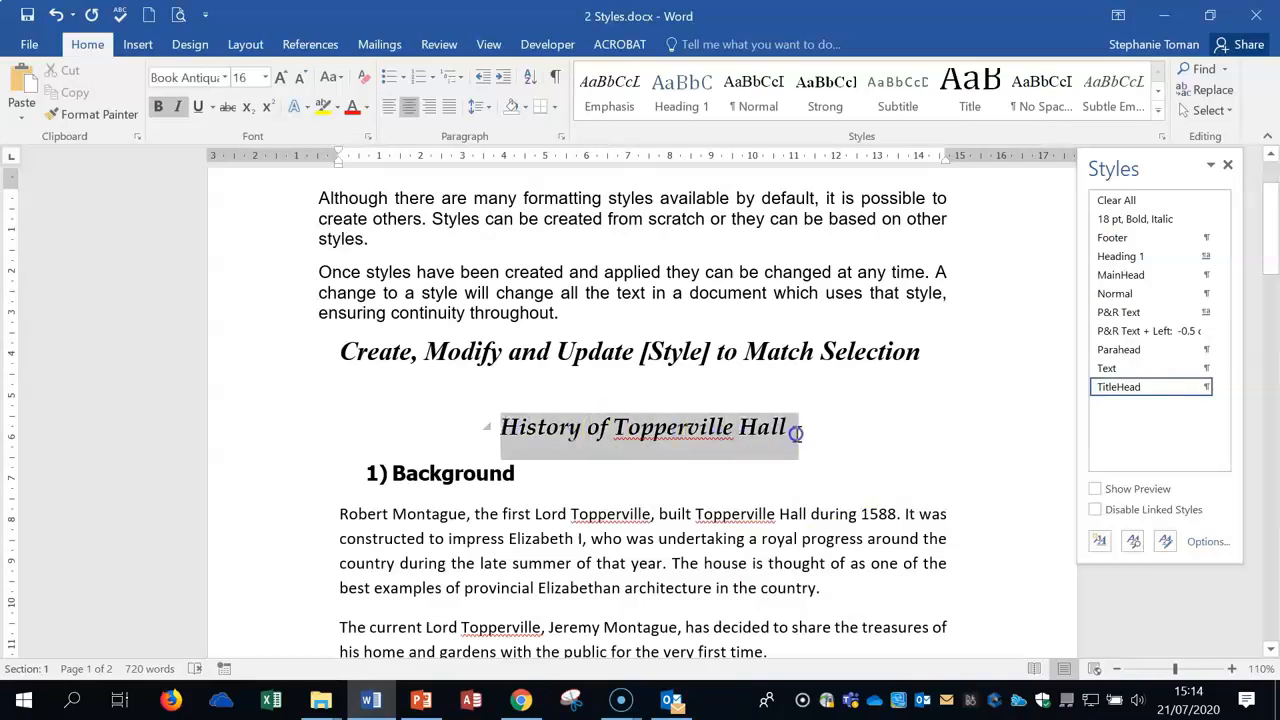
{"action": "left_click", "coordinate": [351, 107]}
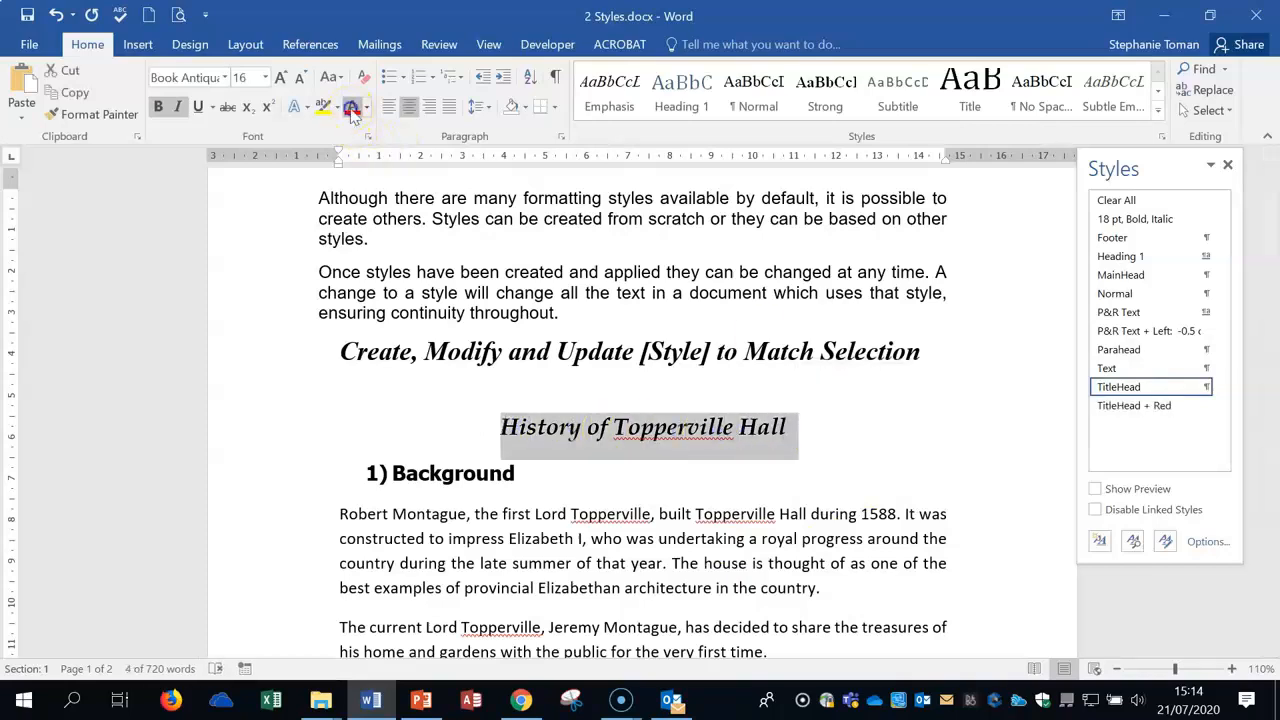
Set the History of Topperville Hall title's font to Arial Black and its size to 20 pt
{"action": "left_click", "coordinate": [226, 77]}
{"action": "left_click", "coordinate": [200, 190]}
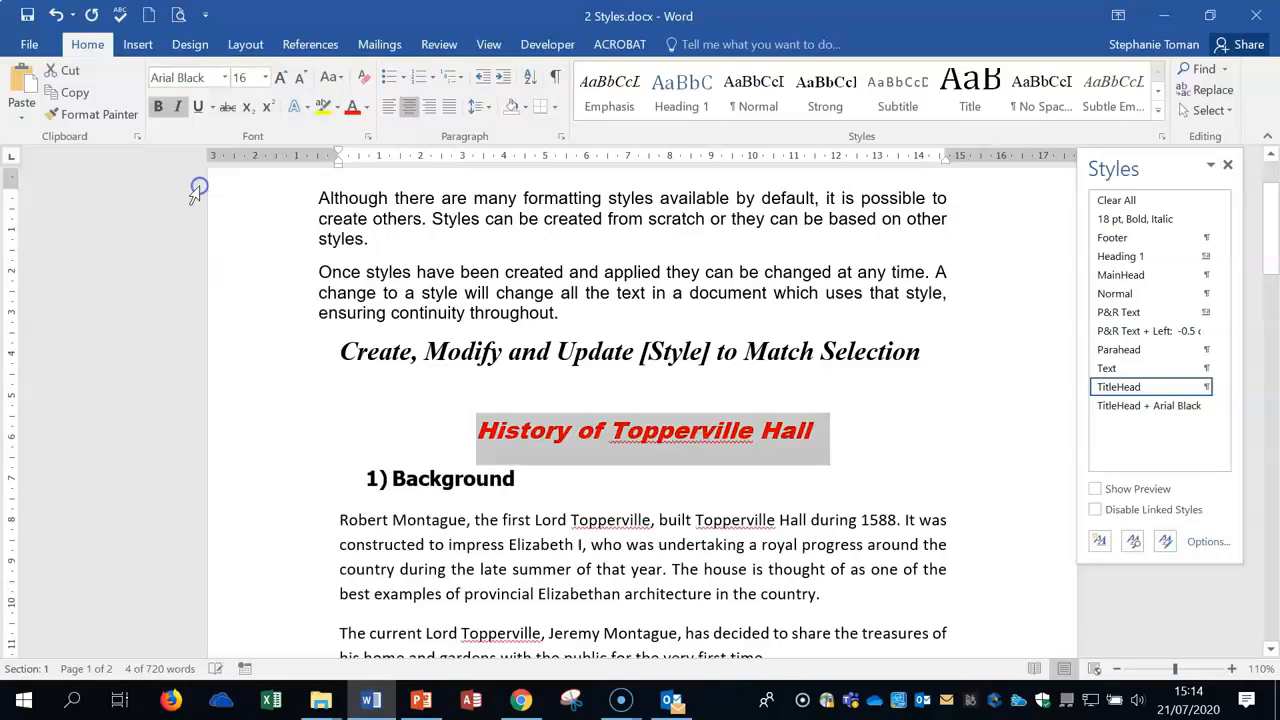
{"action": "left_click", "coordinate": [281, 78]}
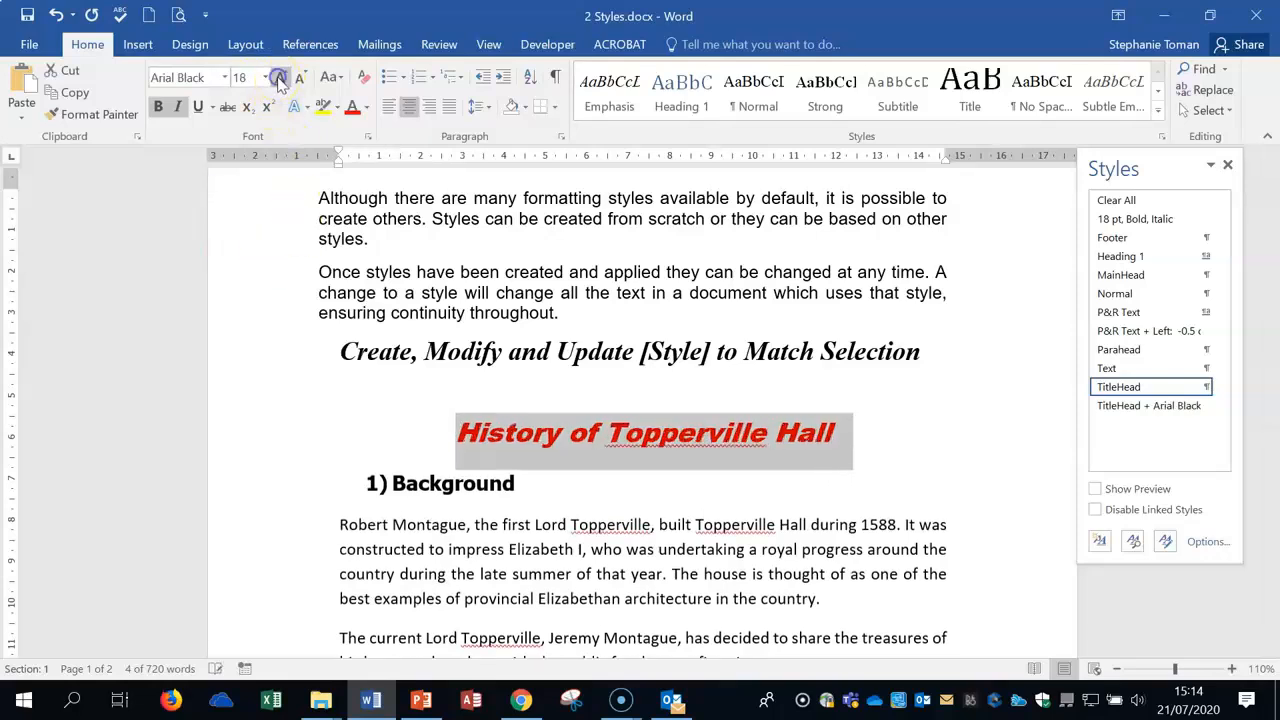
{"action": "left_click", "coordinate": [281, 78]}
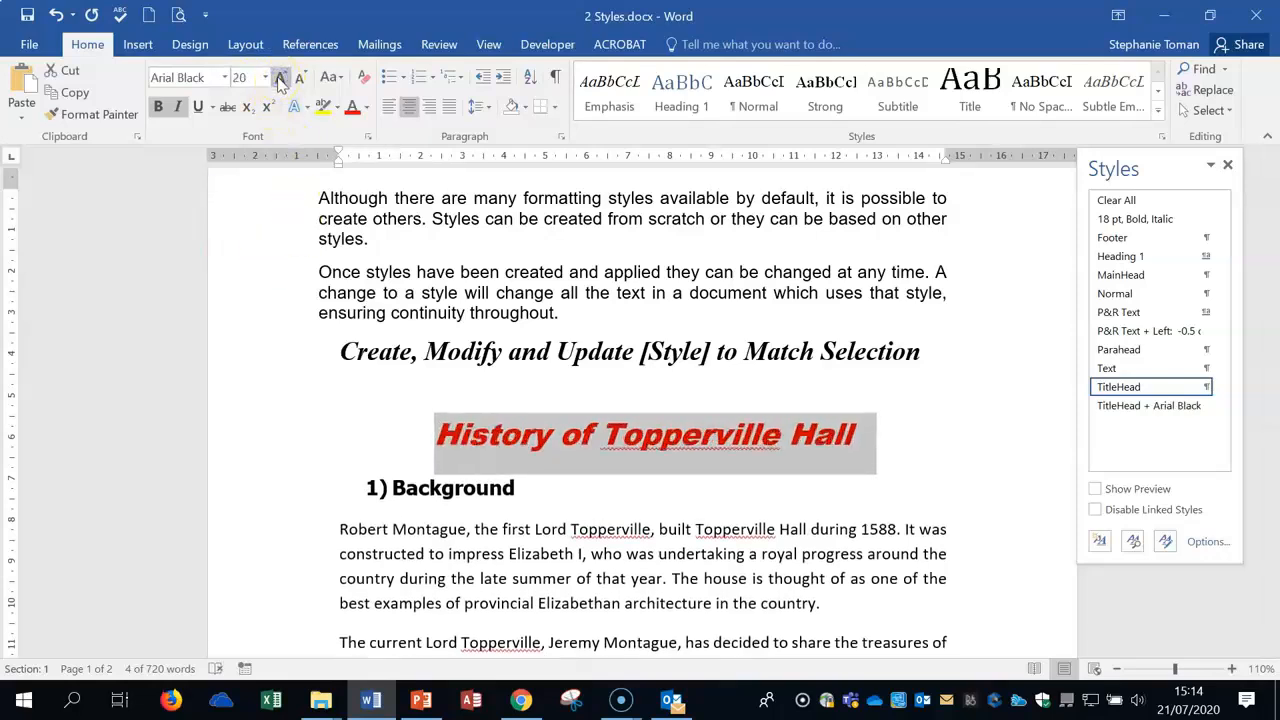
{"action": "mouse_move", "coordinate": [1158, 392]}
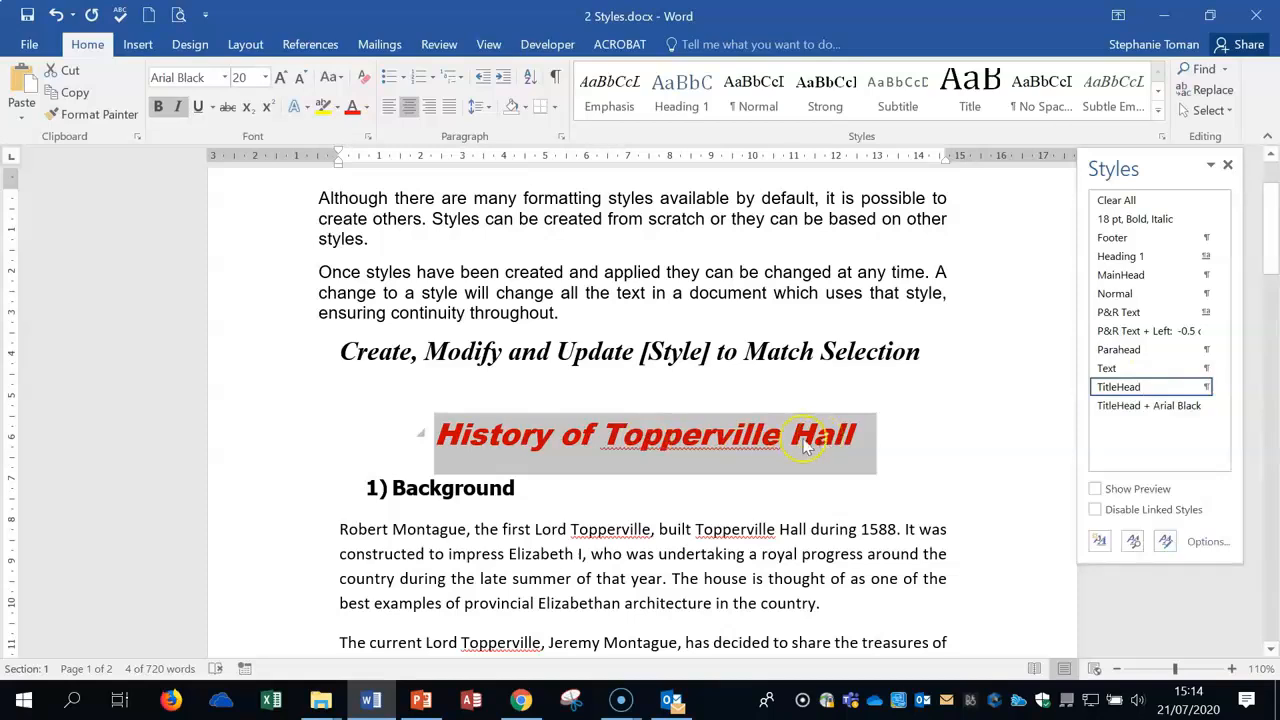
{"action": "left_click", "coordinate": [1206, 387]}
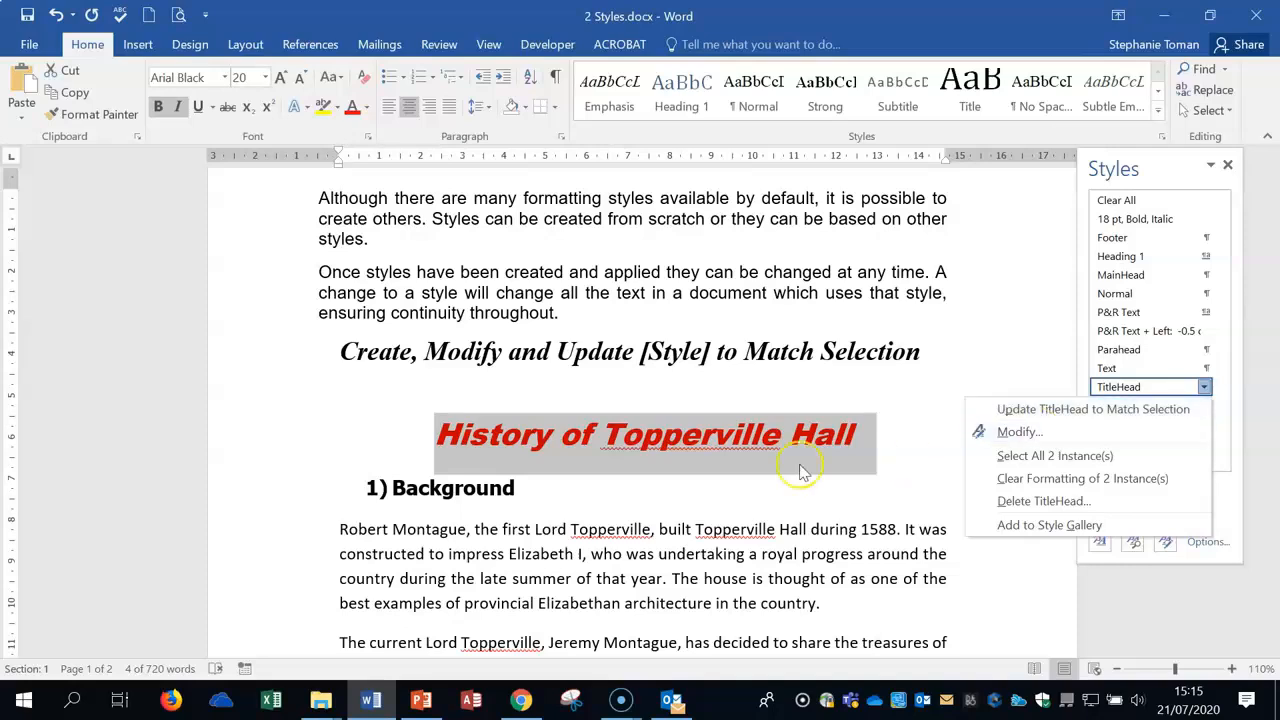
{"action": "left_click", "coordinate": [940, 350]}
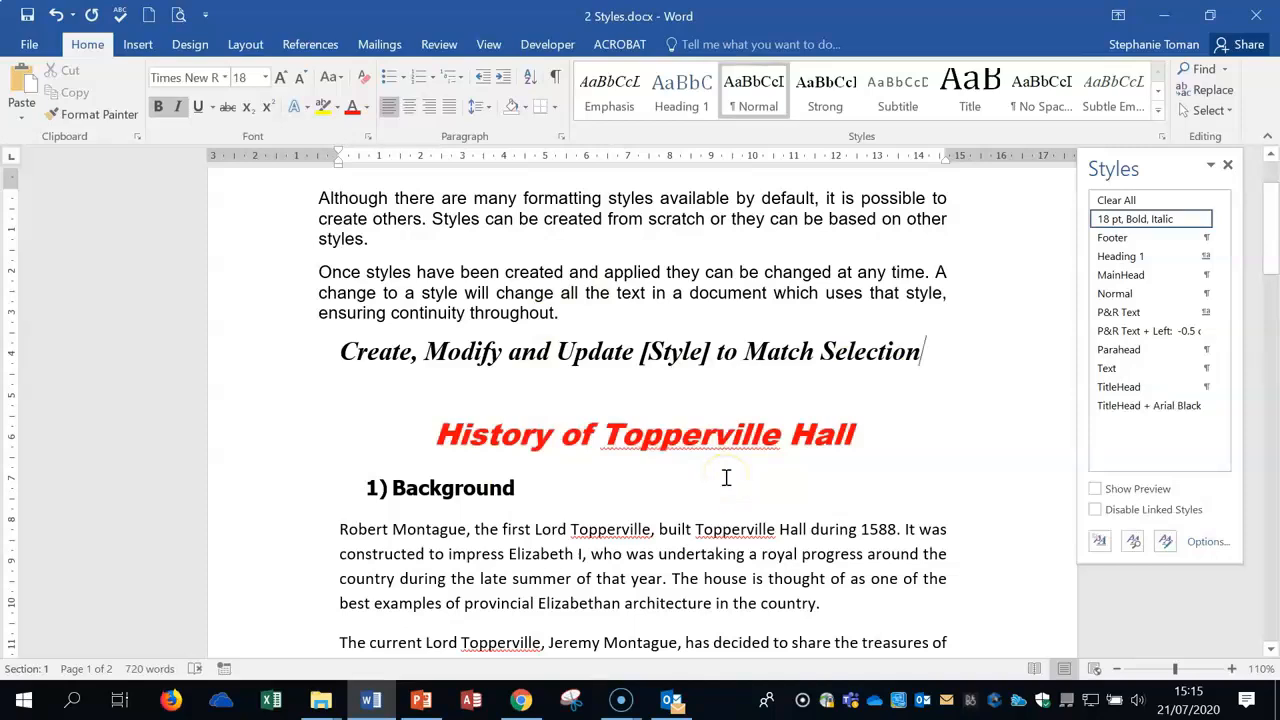
Select the Background heading and all other instances of the Parahead style
{"action": "left_click", "coordinate": [306, 489]}
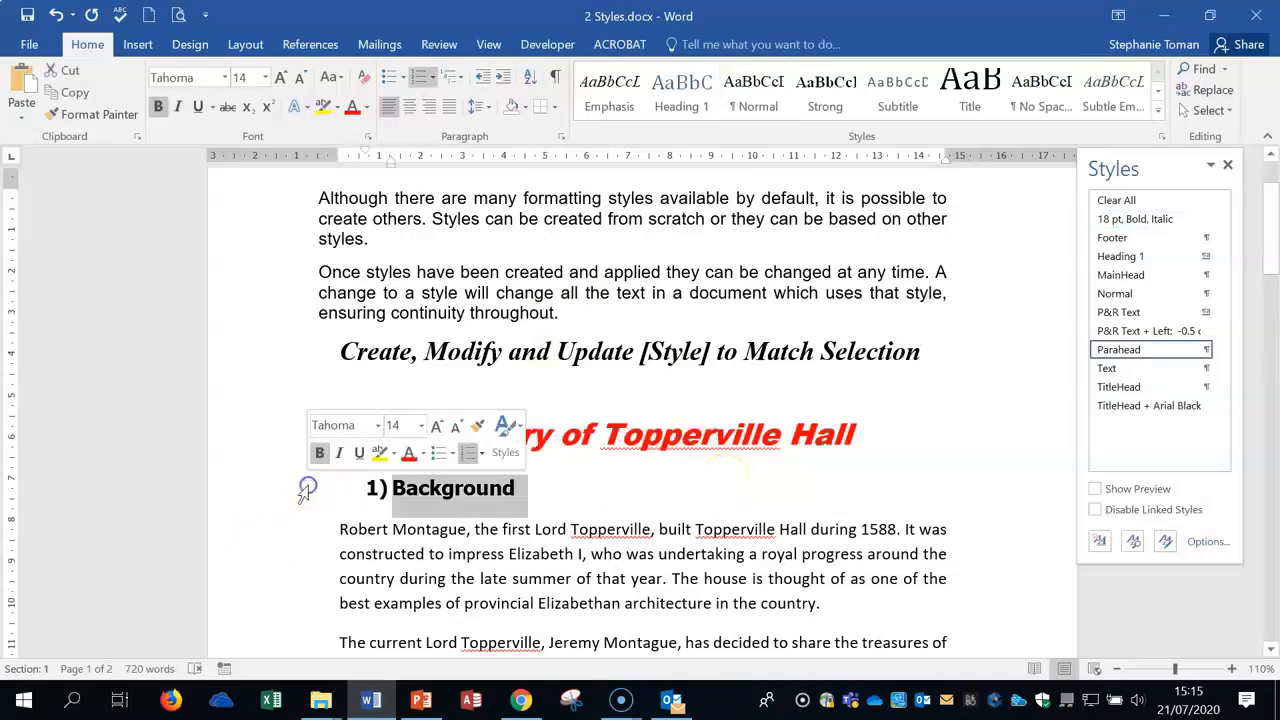
{"action": "left_click", "coordinate": [1206, 349]}
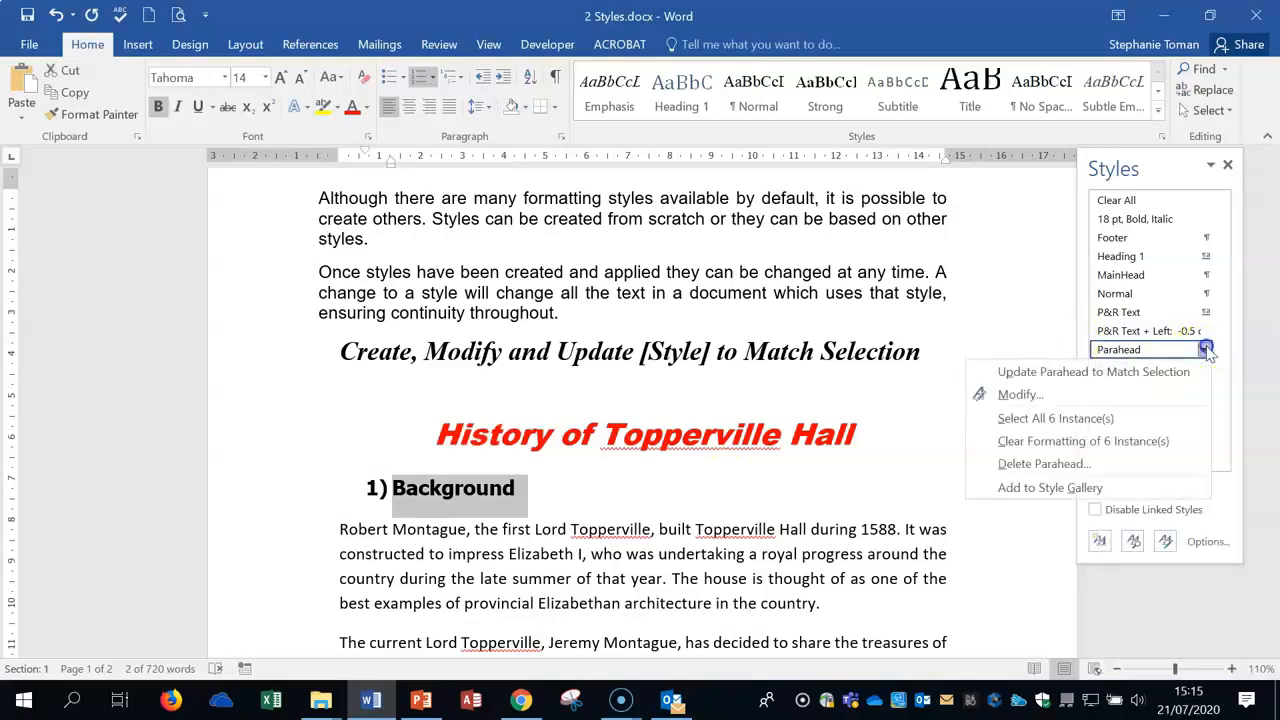
{"action": "left_click", "coordinate": [1033, 425]}
{"action": "left_click", "coordinate": [1032, 420]}
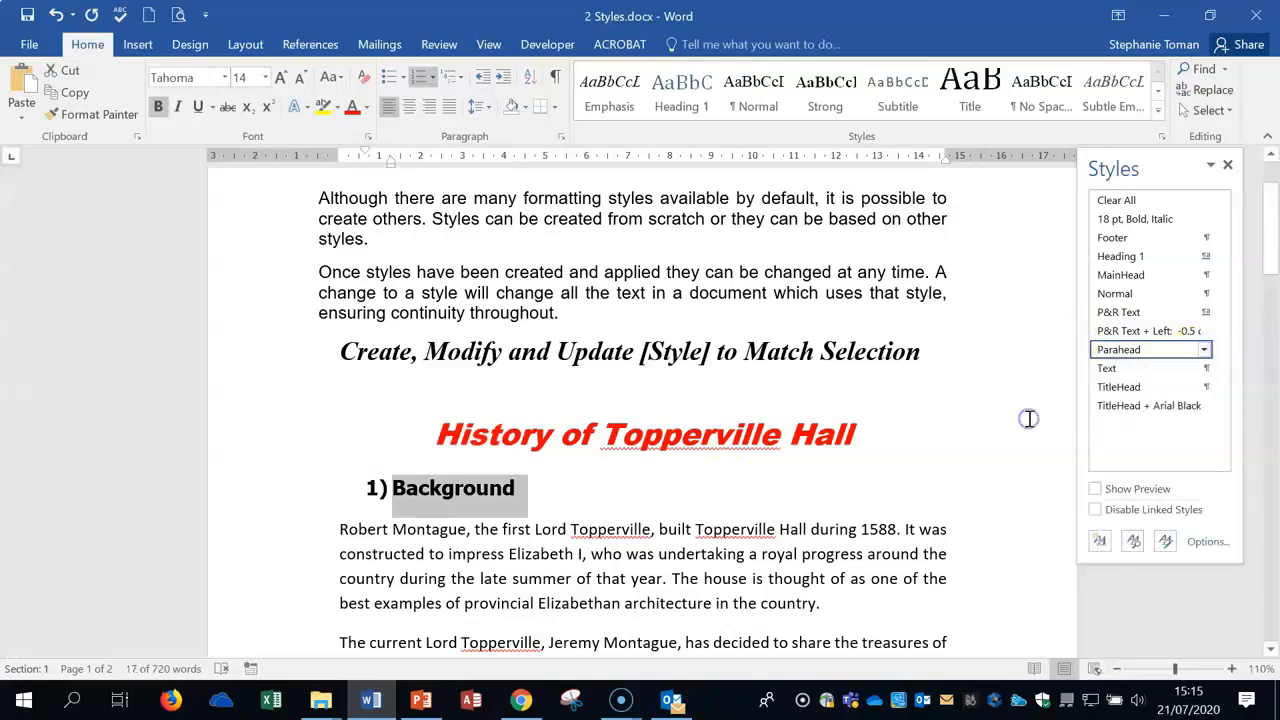
Modify the Parahead style so that its numbering is set to None
{"action": "left_click", "coordinate": [1206, 351]}
{"action": "left_click", "coordinate": [1020, 395]}
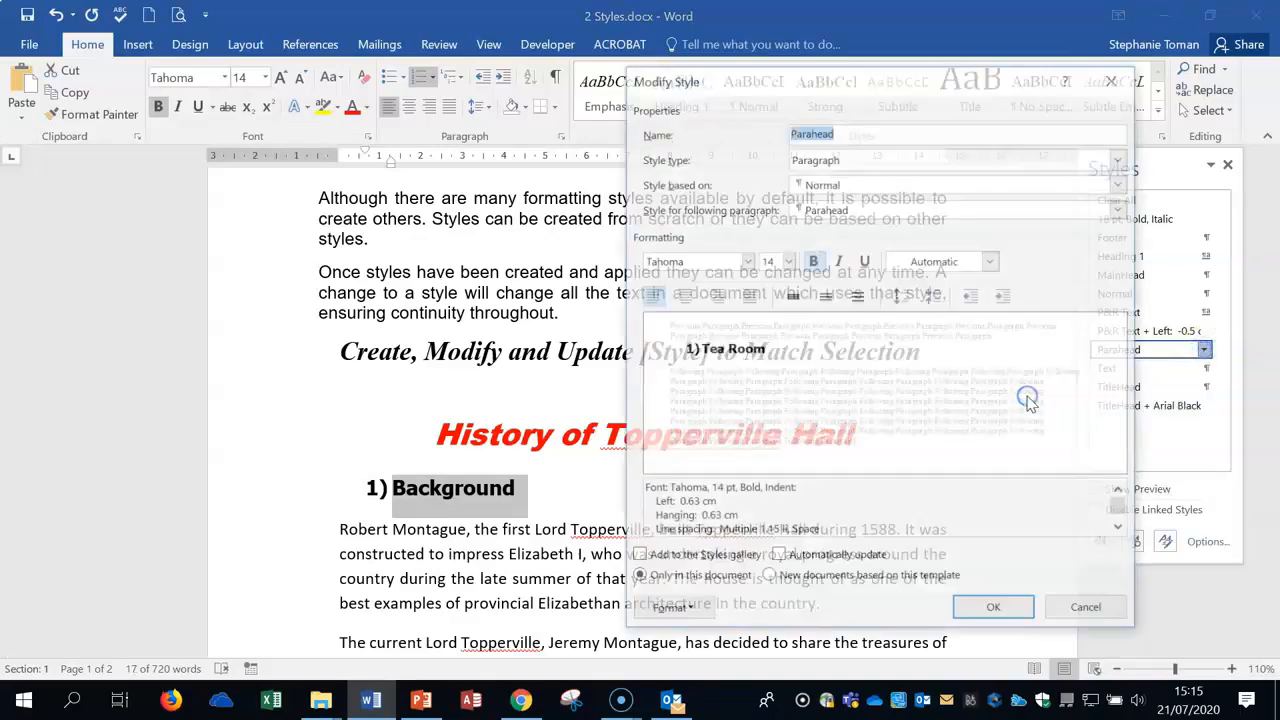
{"action": "left_click", "coordinate": [684, 610]}
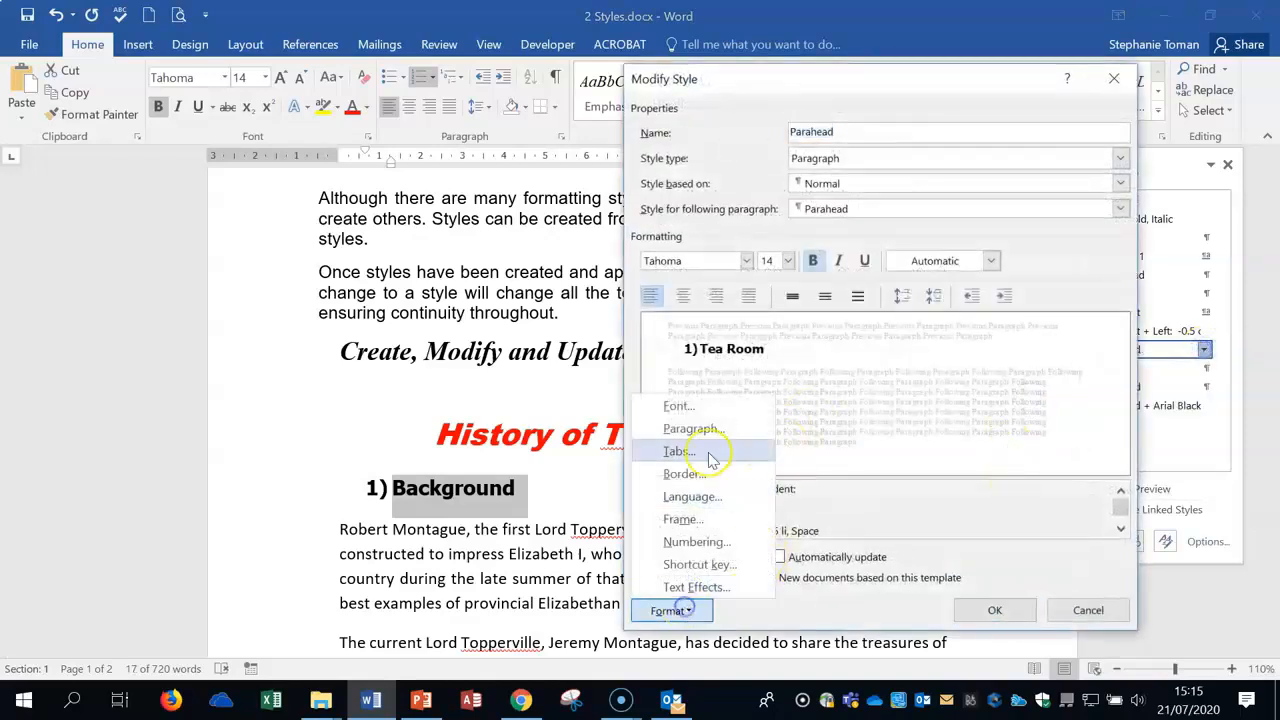
{"action": "left_click", "coordinate": [726, 543]}
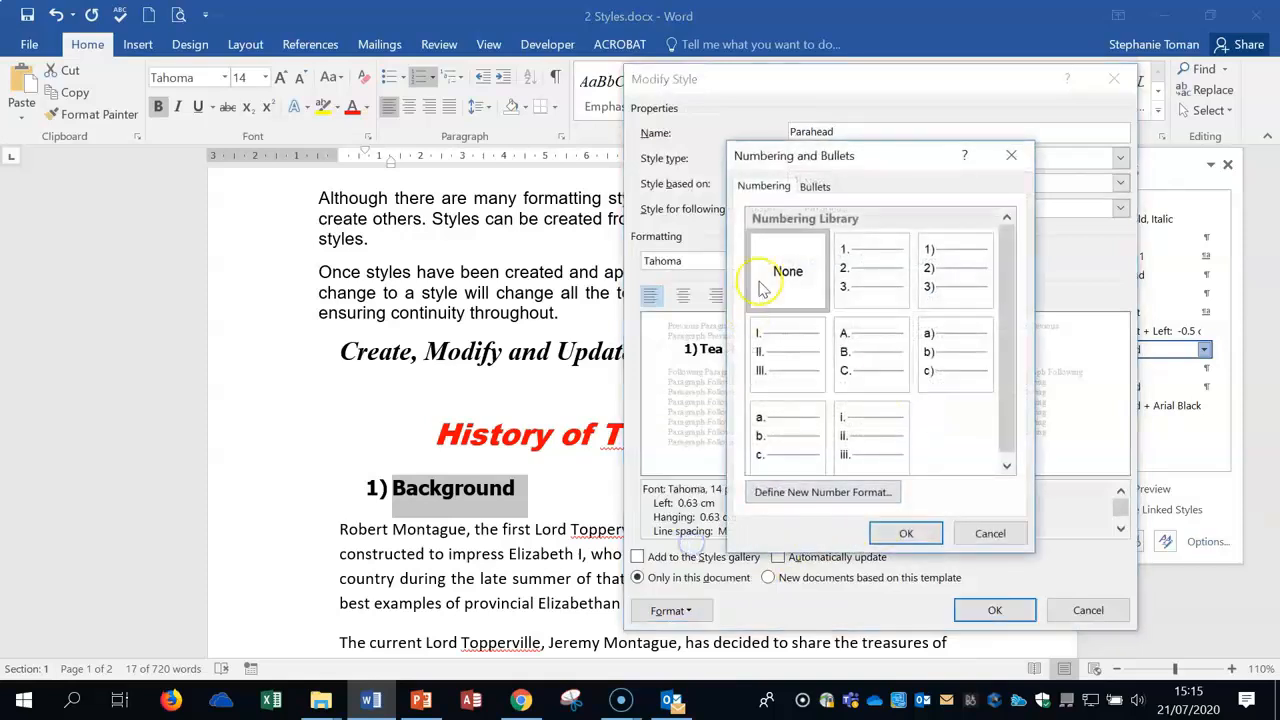
{"action": "left_click", "coordinate": [790, 268]}
{"action": "left_click", "coordinate": [916, 533]}
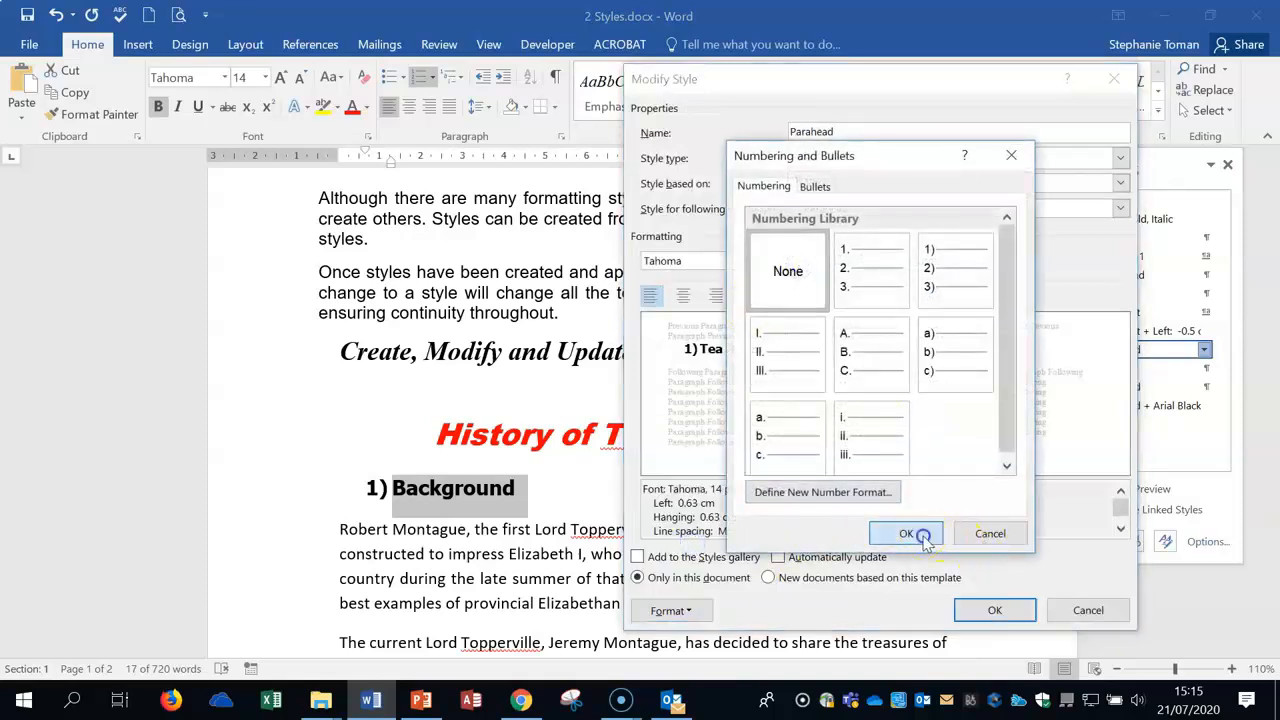
{"action": "left_click", "coordinate": [995, 609]}
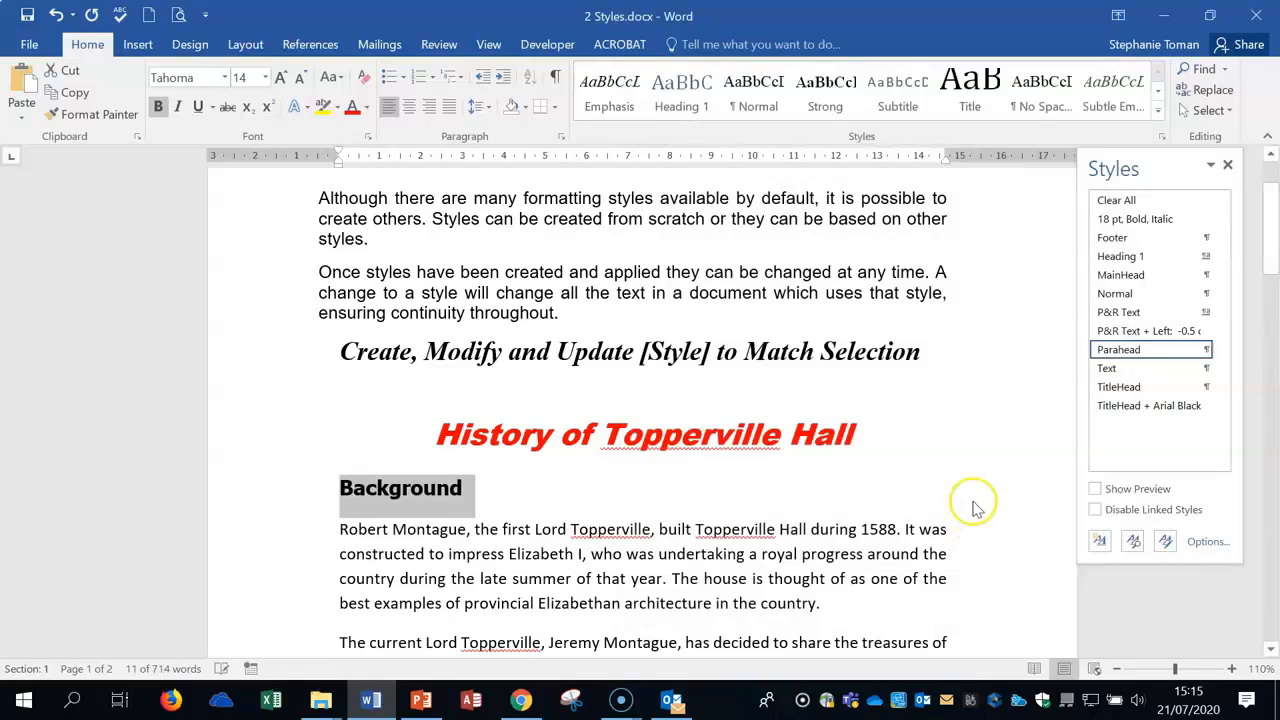
{"action": "left_click", "coordinate": [974, 466]}
Close 2 Styles.docx without saving its changes and open 3 Multilevels.docx from the 3 Paragraph Editing folder
{"action": "scroll", "coordinate": [994, 449], "scroll_direction": "down", "scroll_amount": 3}
{"action": "scroll", "coordinate": [995, 450], "scroll_direction": "up", "scroll_amount": 2}
{"action": "scroll", "coordinate": [995, 450], "scroll_direction": "up", "scroll_amount": 2}
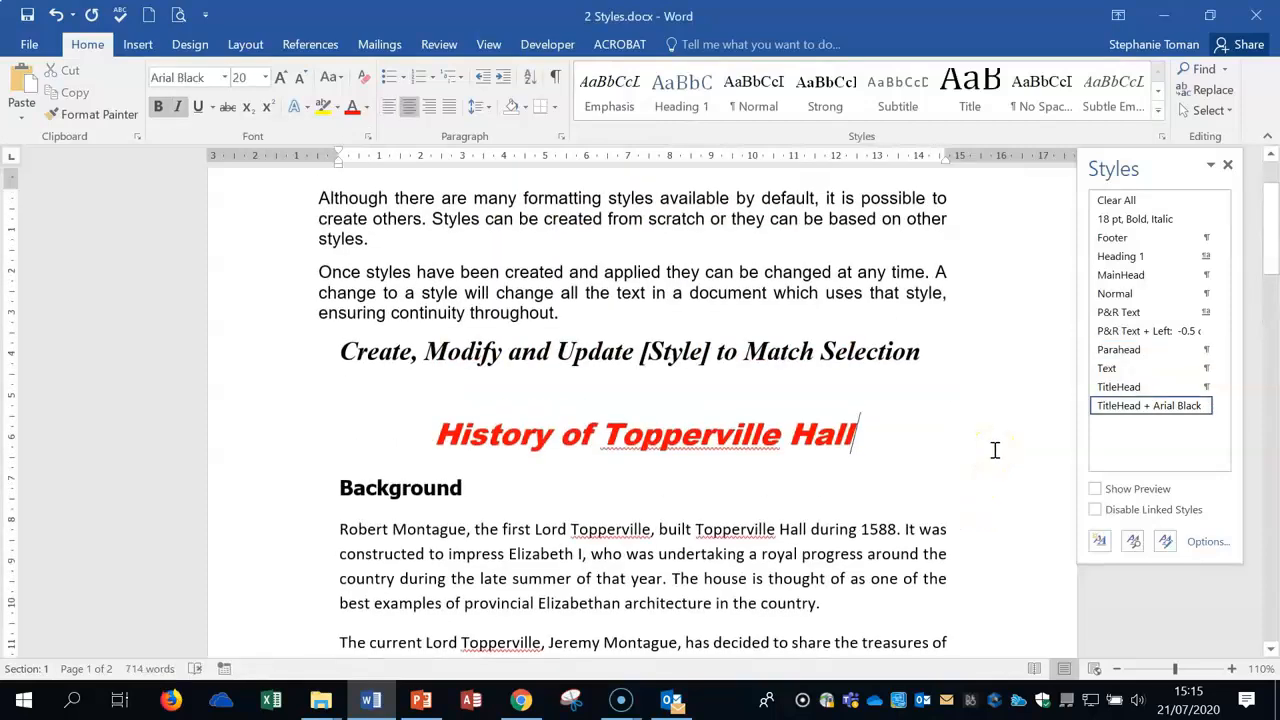
{"action": "scroll", "coordinate": [995, 450], "scroll_direction": "up", "scroll_amount": 2}
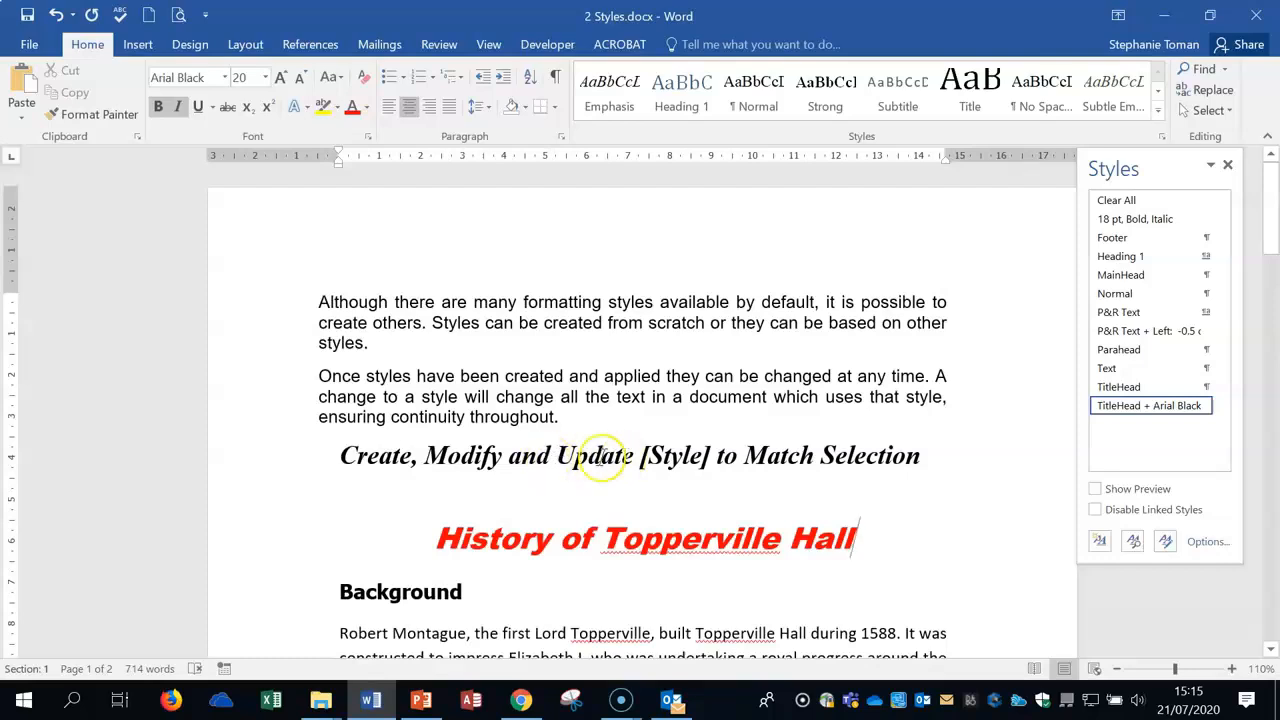
{"action": "left_click", "coordinate": [1258, 16]}
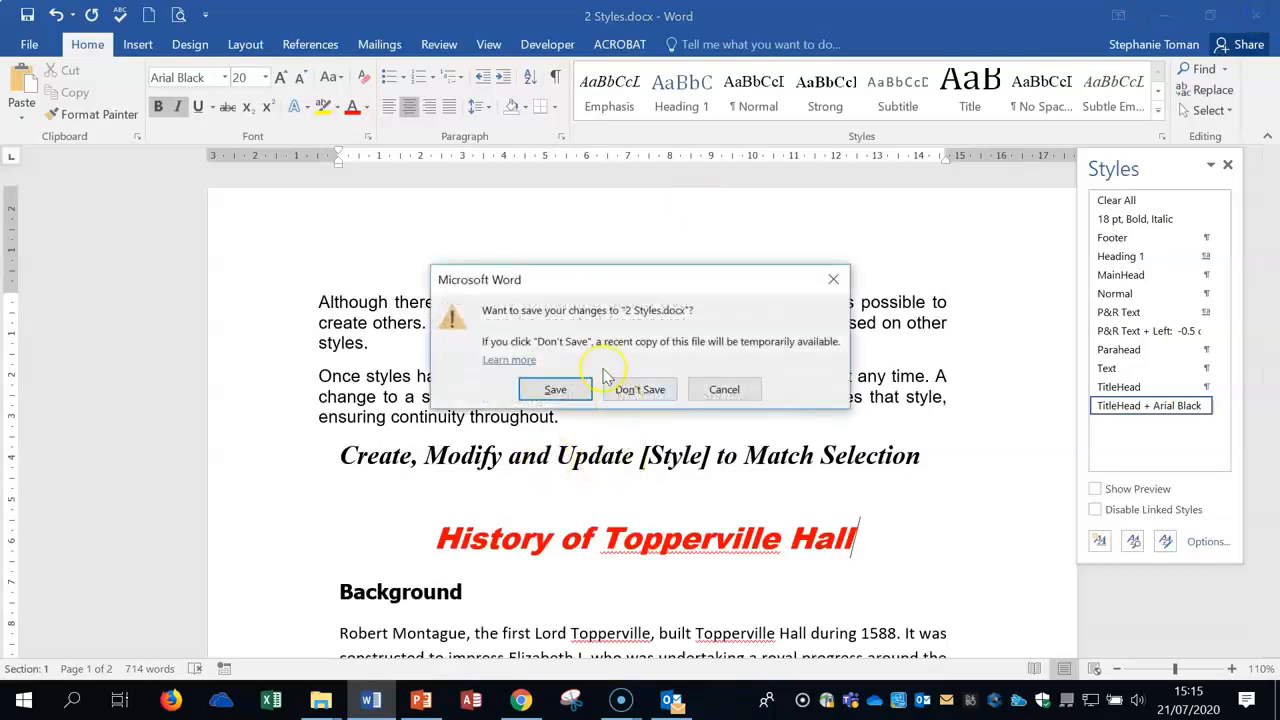
{"action": "left_click", "coordinate": [632, 387]}
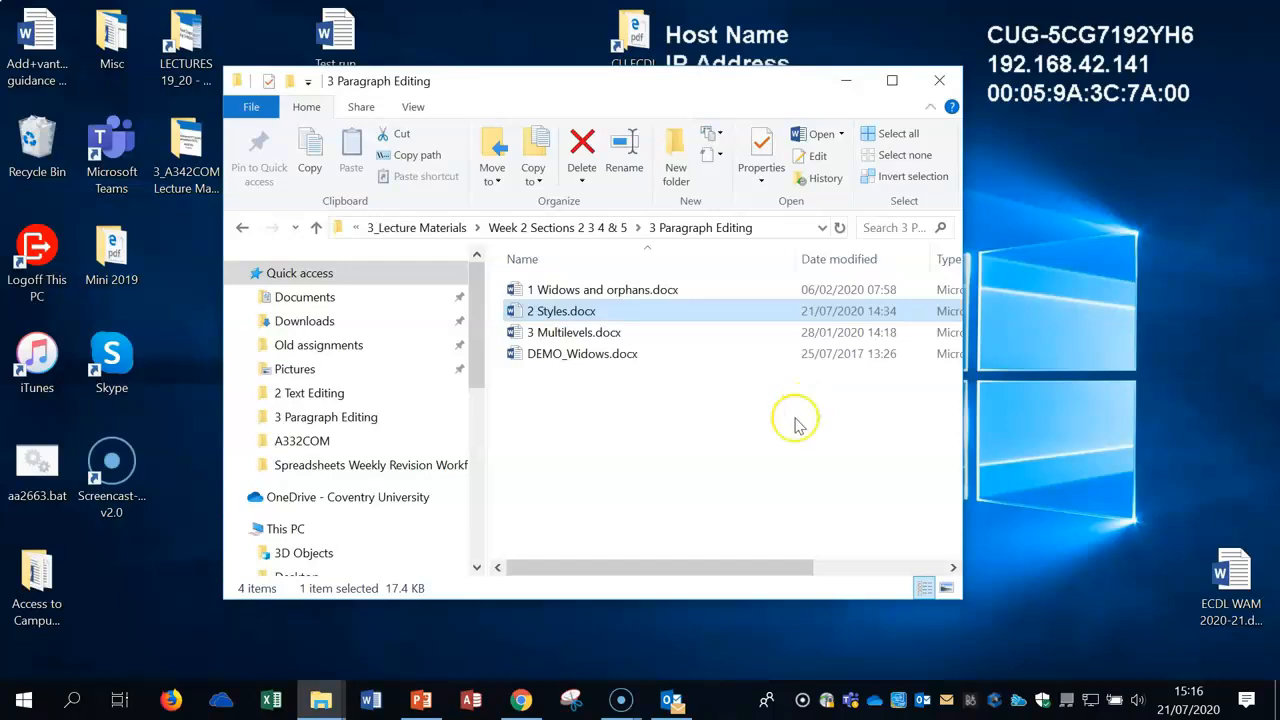
{"action": "double_click", "coordinate": [570, 332]}
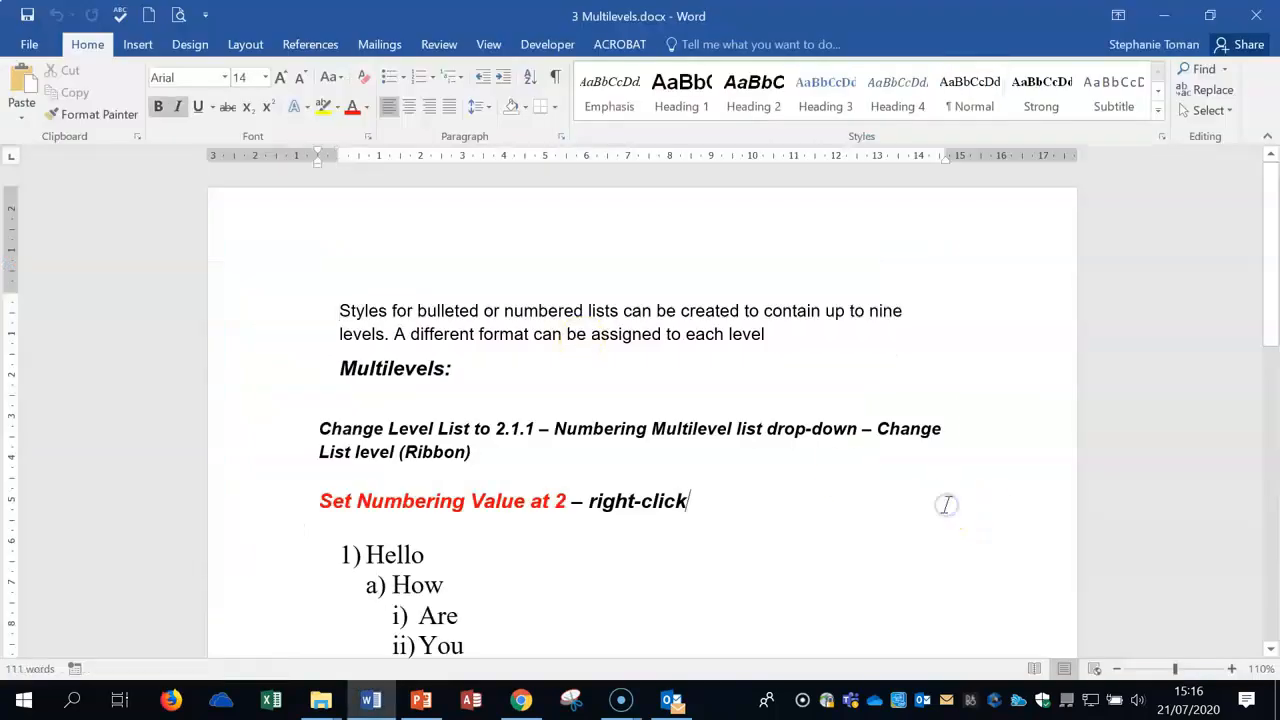
Review the available bullet formats and numbering formats in their libraries
{"action": "scroll", "coordinate": [946, 504], "scroll_direction": "down", "scroll_amount": 1}
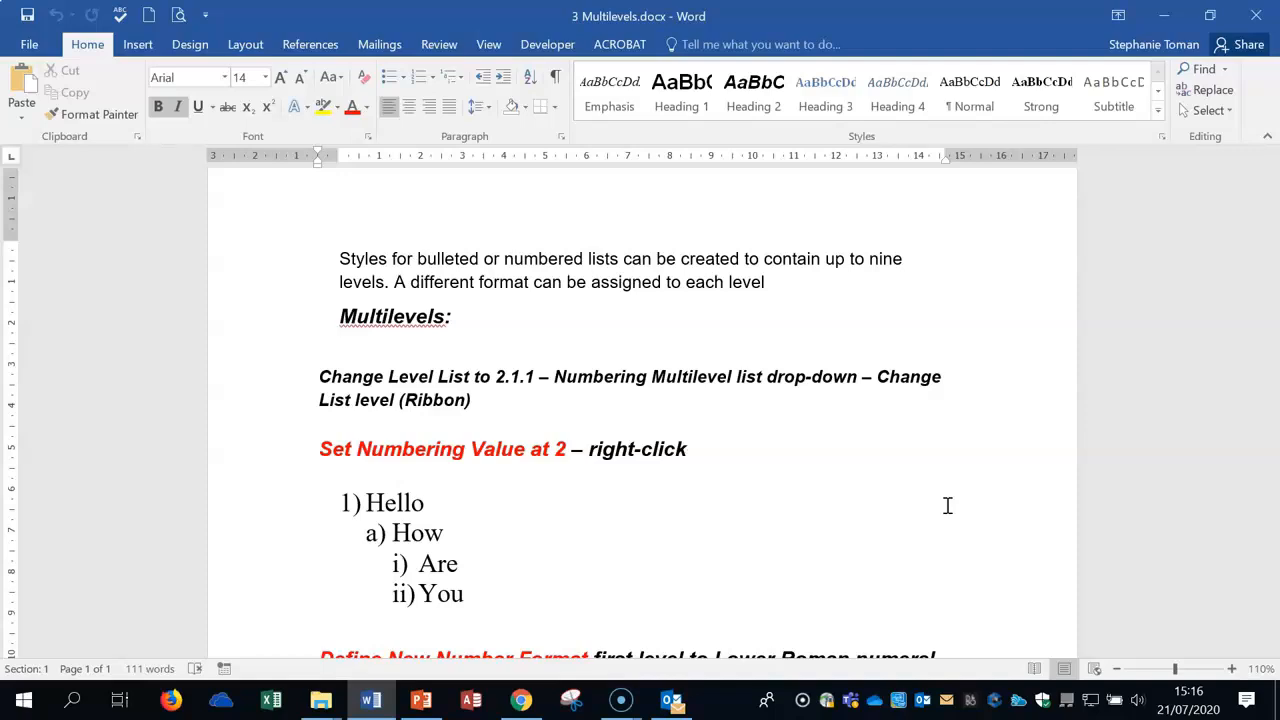
{"action": "left_click", "coordinate": [404, 80]}
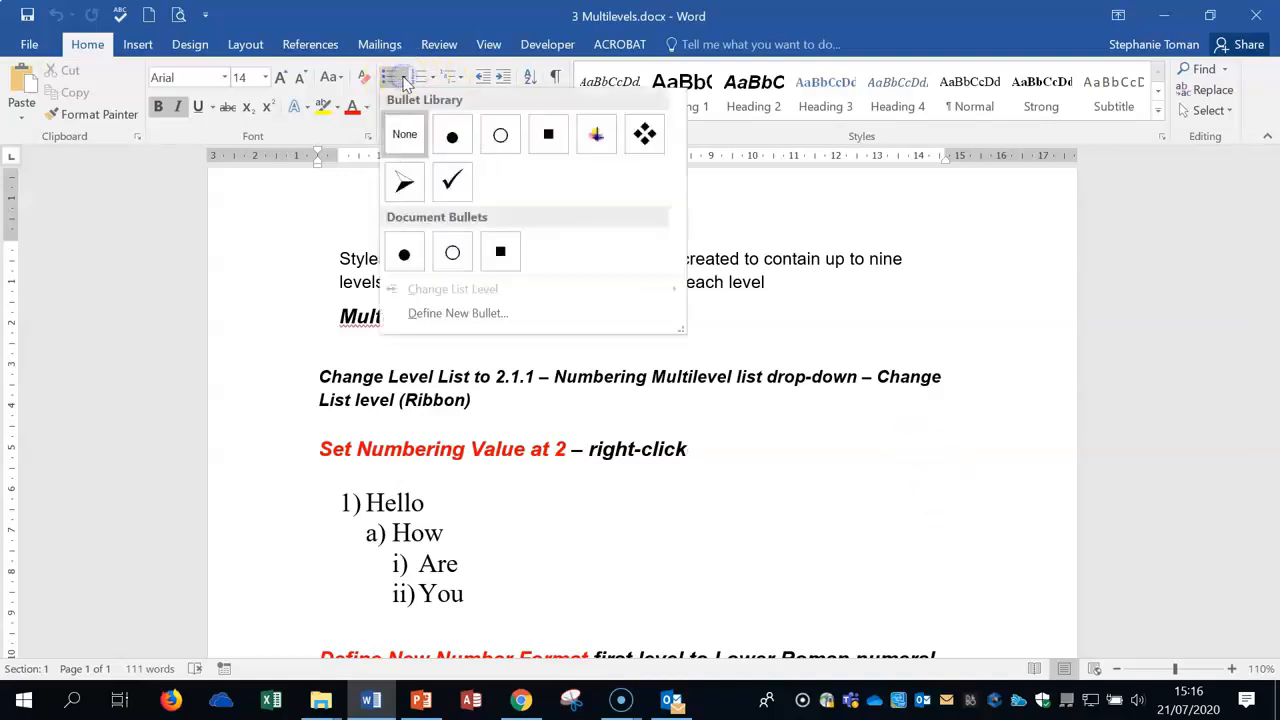
{"action": "left_click", "coordinate": [432, 79]}
{"action": "left_click", "coordinate": [433, 77]}
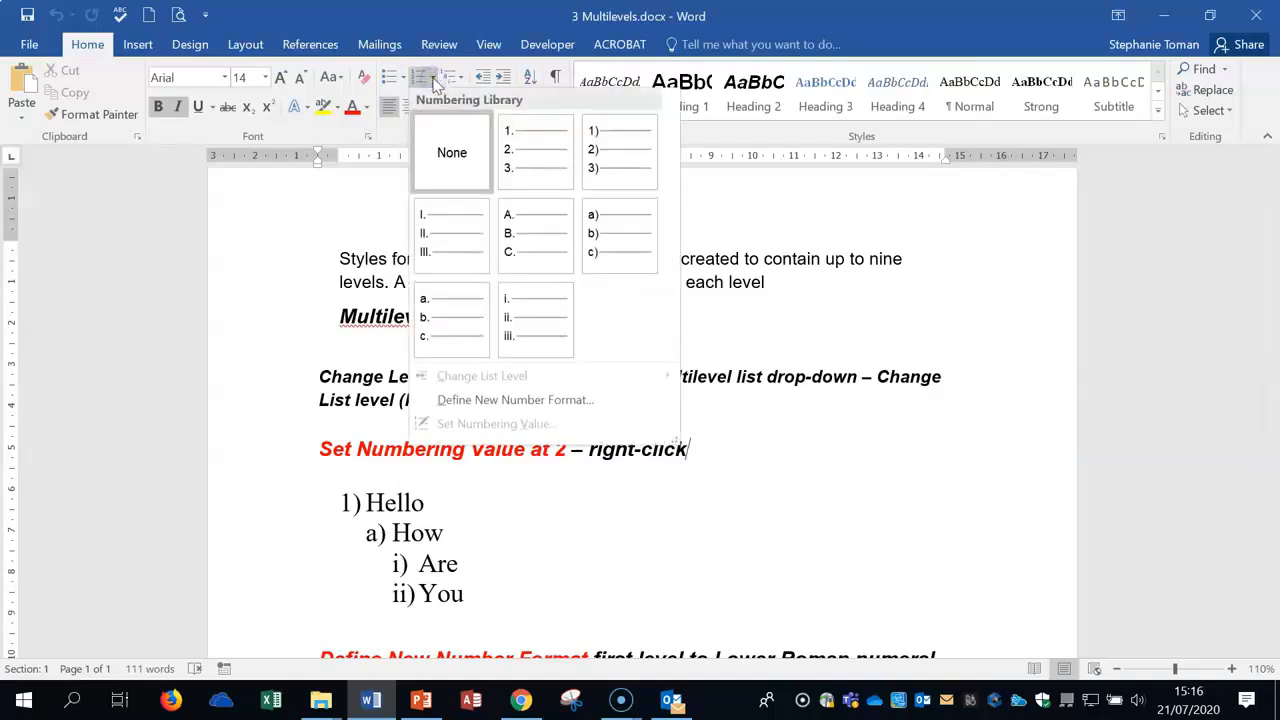
{"action": "left_click", "coordinate": [1022, 495]}
Set the Hello, How, Are, You list under the Set Numbering Value instruction to start as a new list at 3
{"action": "scroll", "coordinate": [1022, 493], "scroll_direction": "down", "scroll_amount": 2}
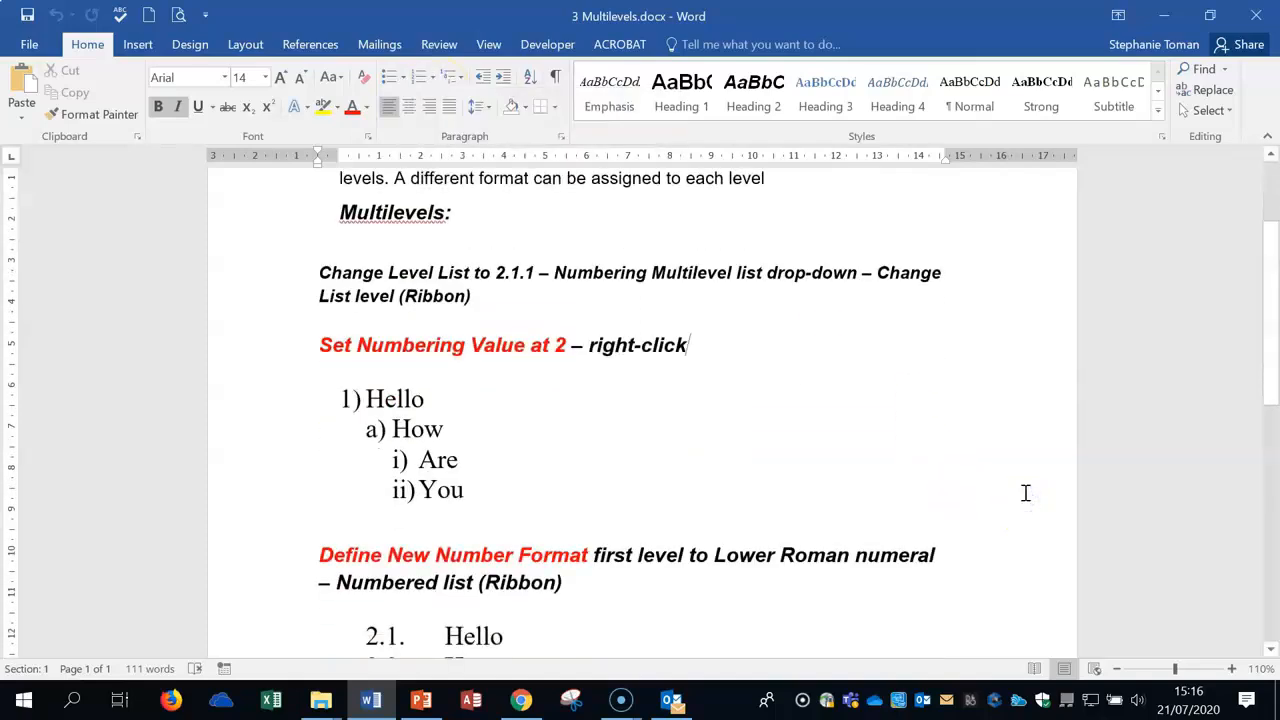
{"action": "scroll", "coordinate": [1024, 491], "scroll_direction": "down", "scroll_amount": 1}
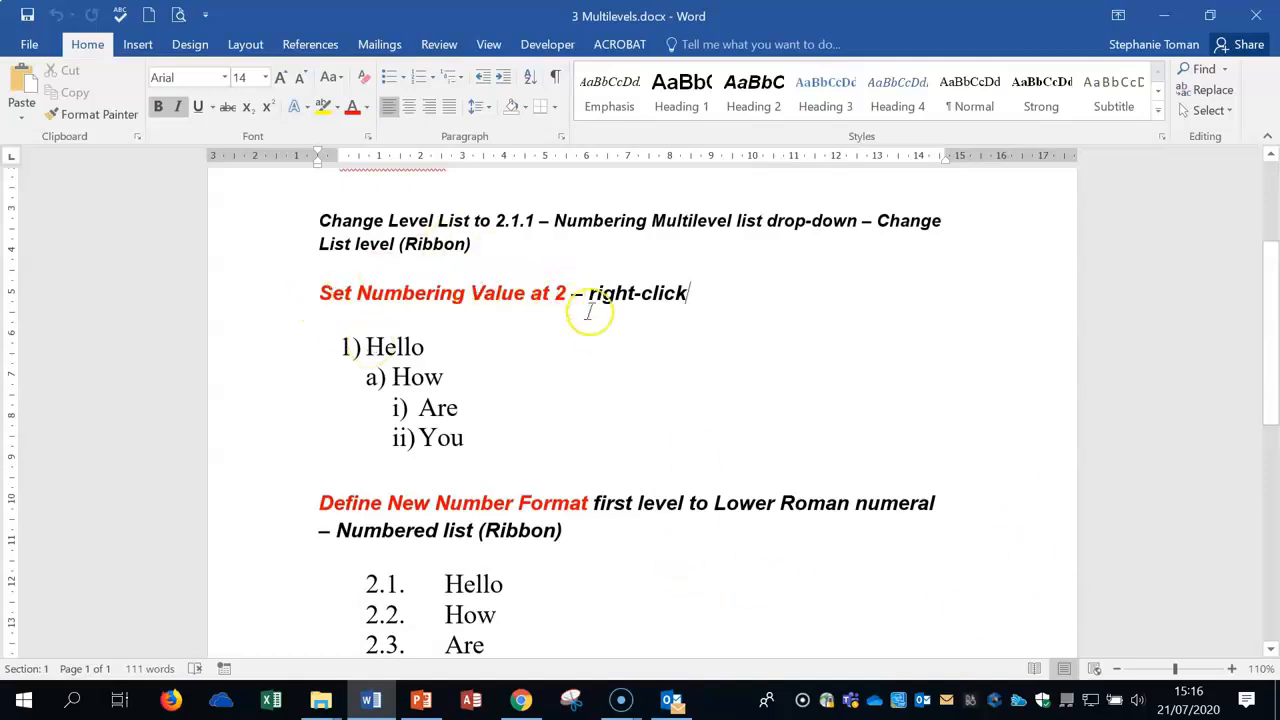
{"action": "left_click_drag", "start_coordinate": [369, 345], "coordinate": [455, 437]}
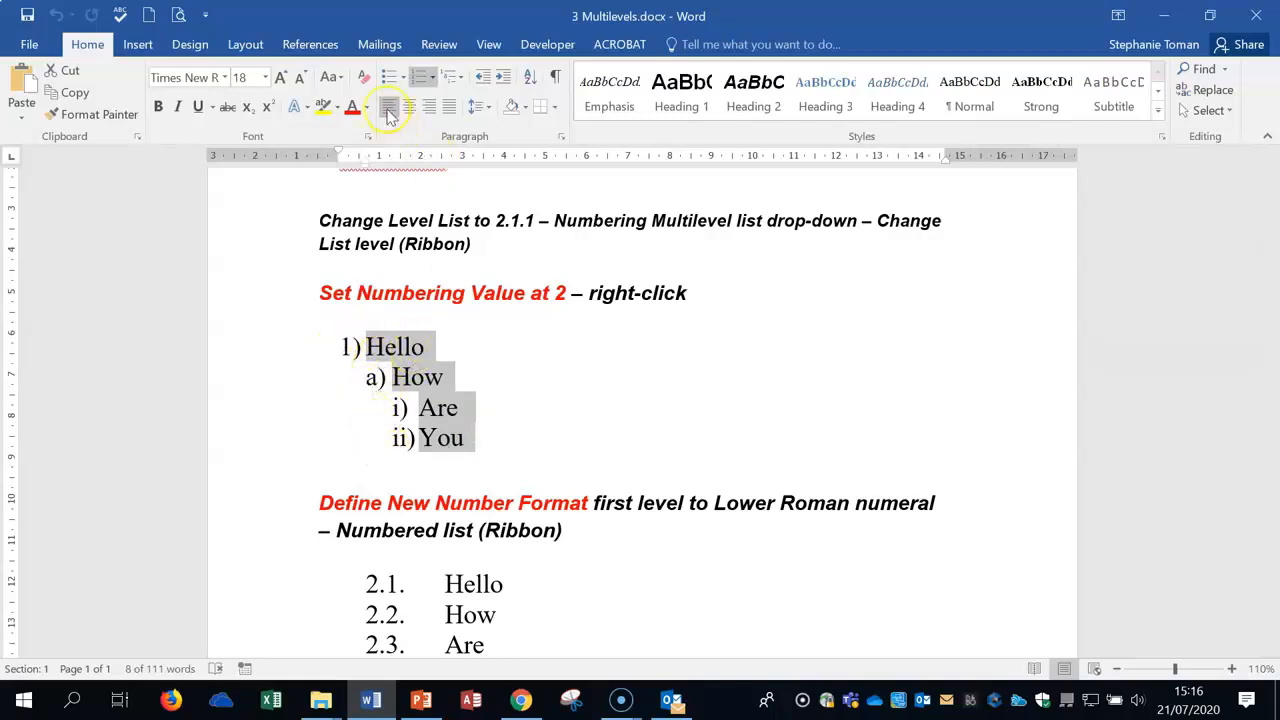
{"action": "right_click", "coordinate": [420, 378]}
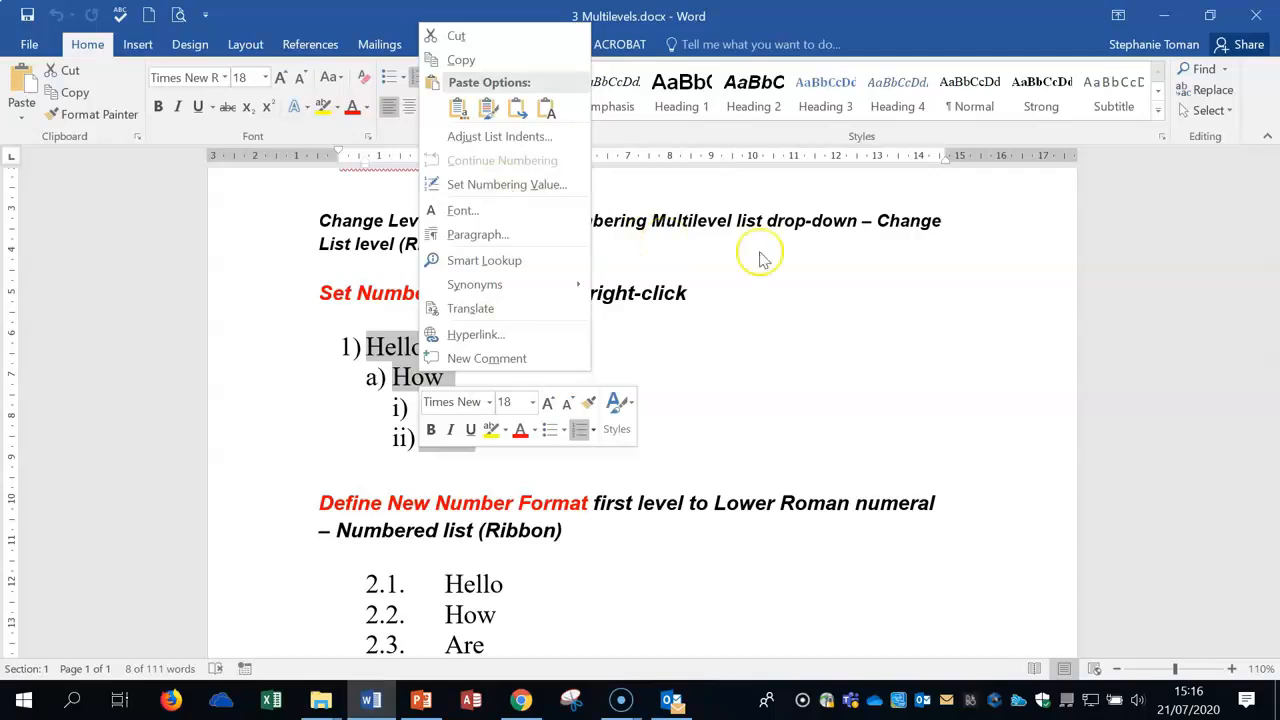
{"action": "left_click", "coordinate": [918, 332]}
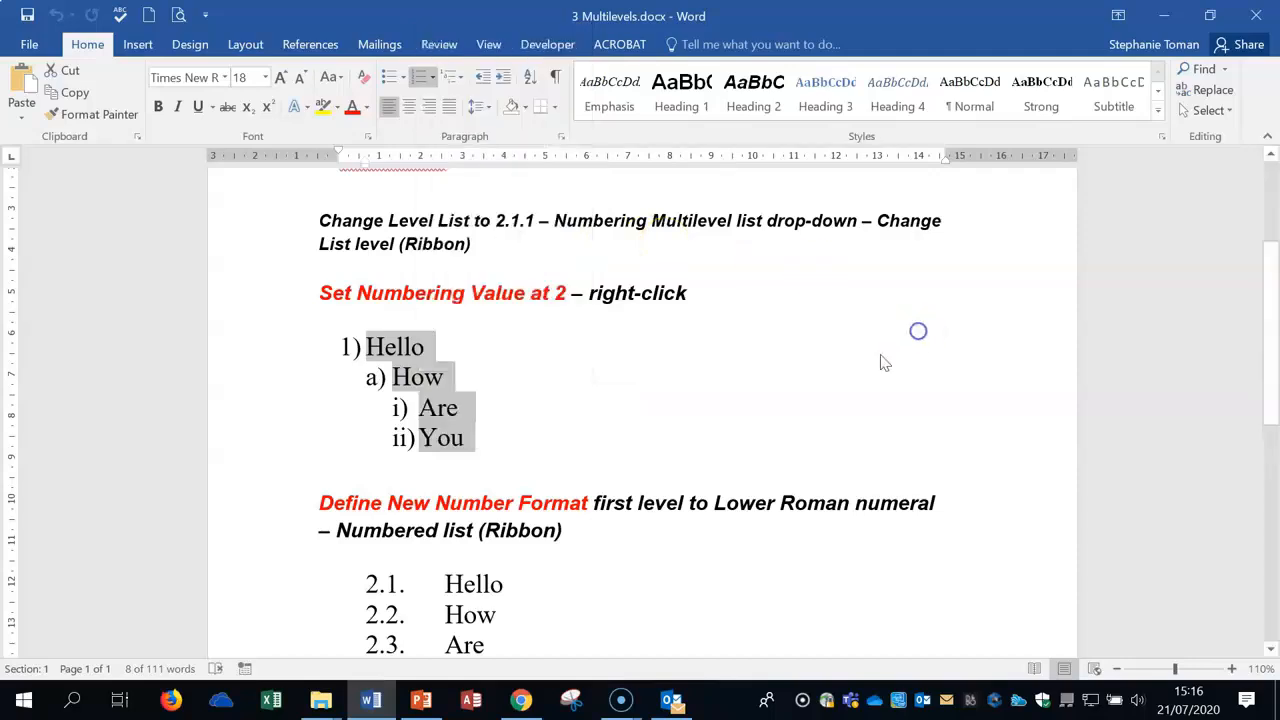
{"action": "left_click", "coordinate": [434, 82]}
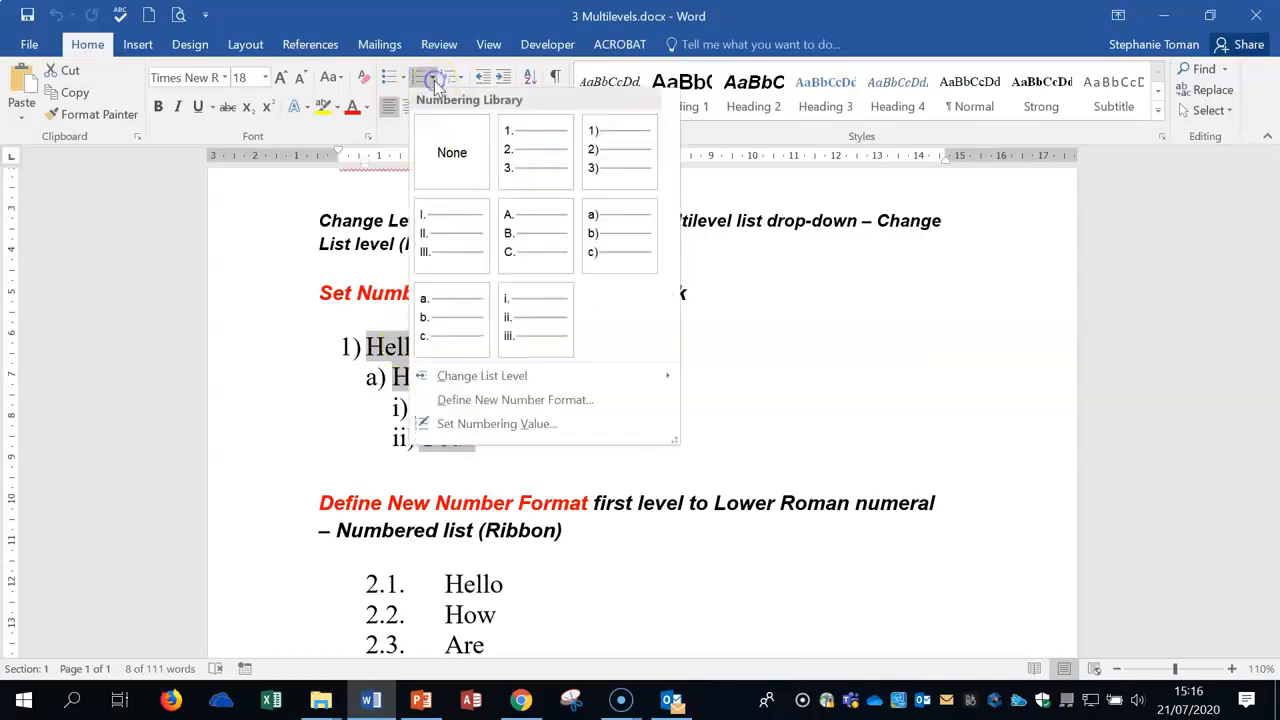
{"action": "left_click", "coordinate": [519, 430]}
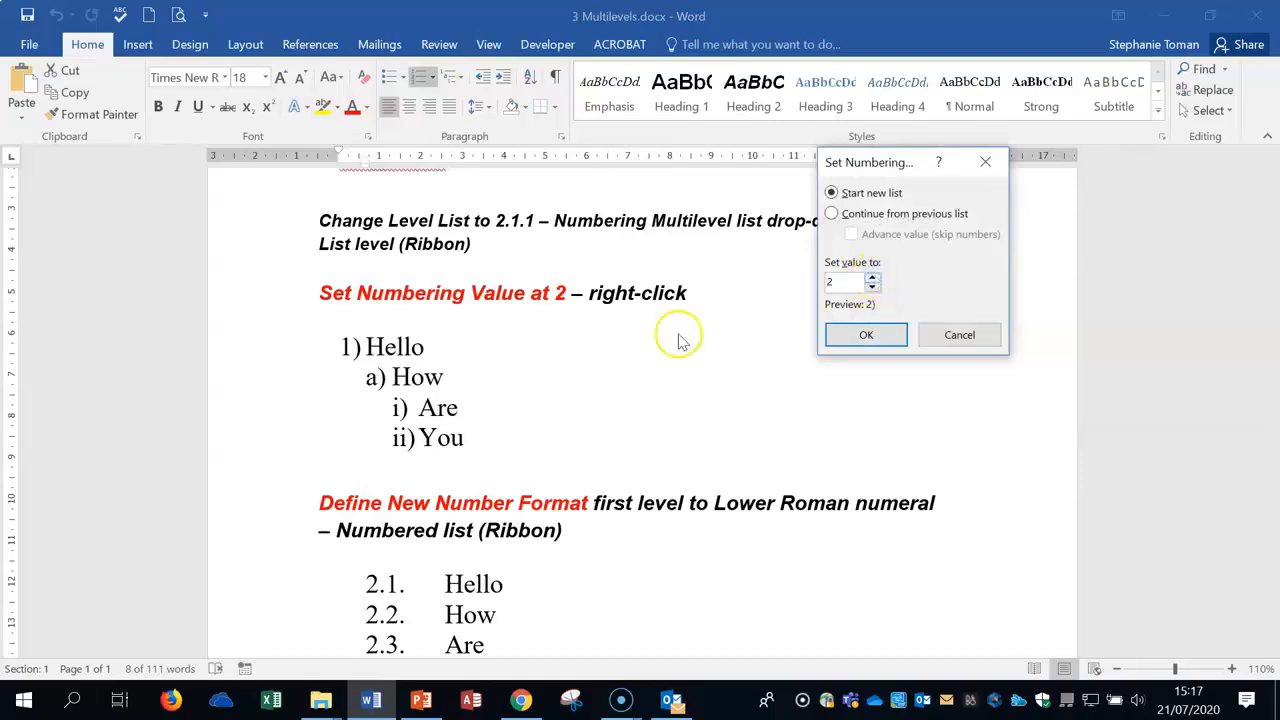
{"action": "left_click", "coordinate": [872, 279]}
{"action": "left_click", "coordinate": [866, 334]}
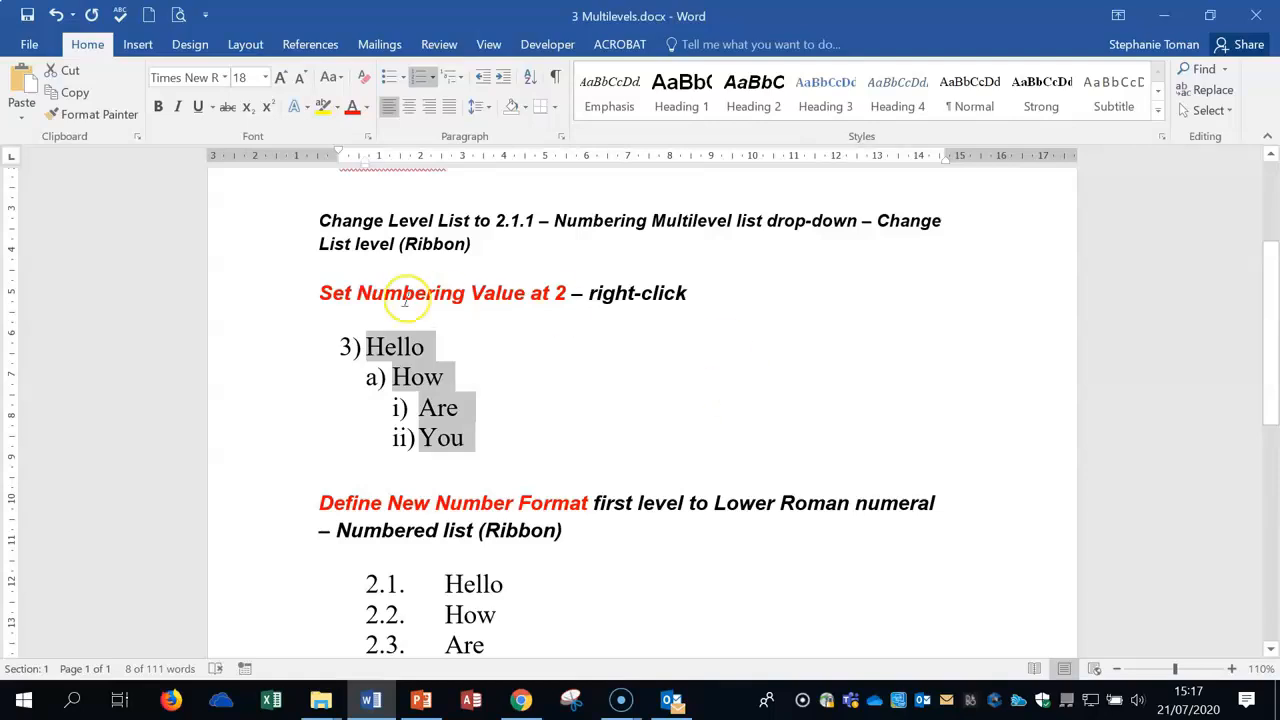
Define a new number format for the list's first level using the I, II, III number style
{"action": "left_click", "coordinate": [433, 79]}
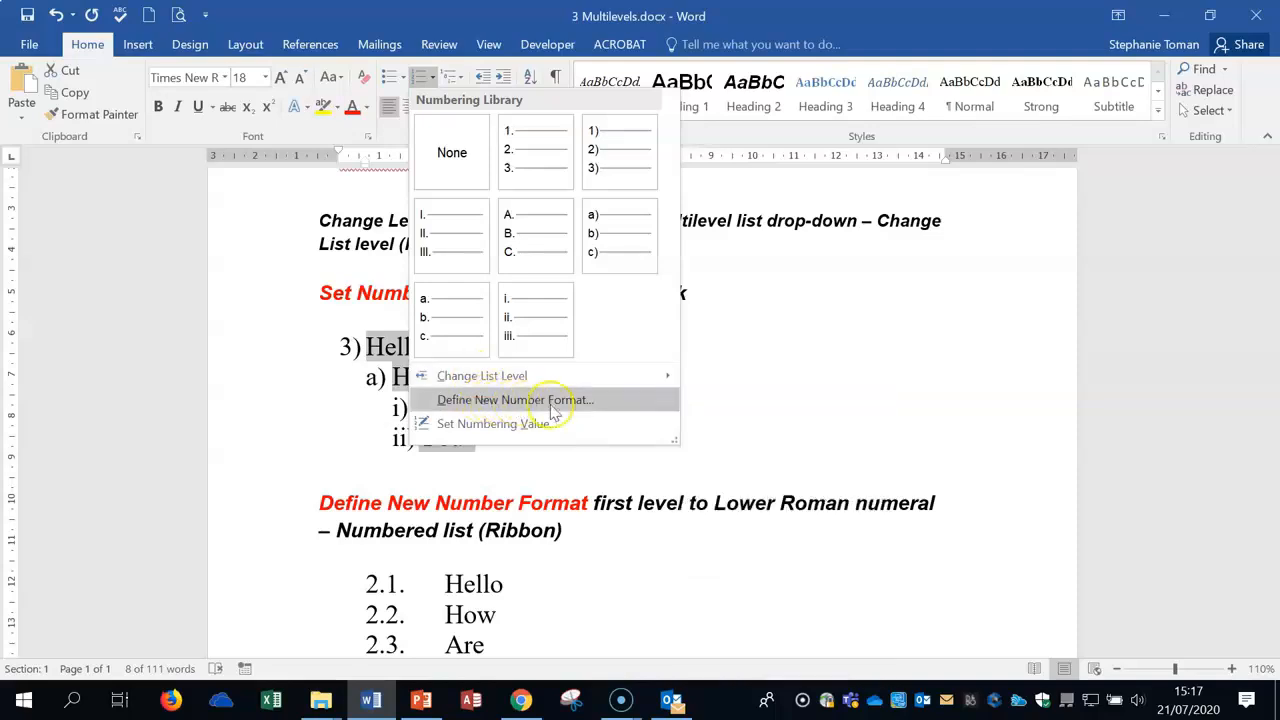
{"action": "left_click", "coordinate": [553, 402]}
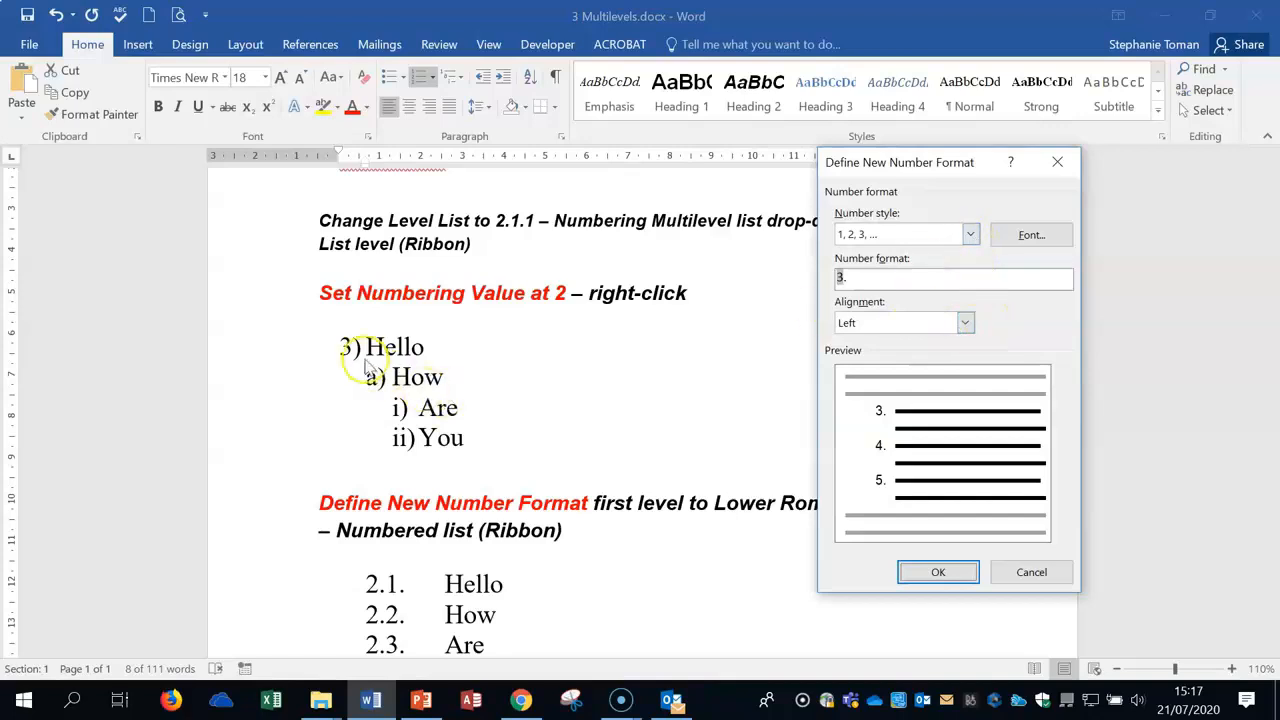
{"action": "left_click", "coordinate": [971, 235]}
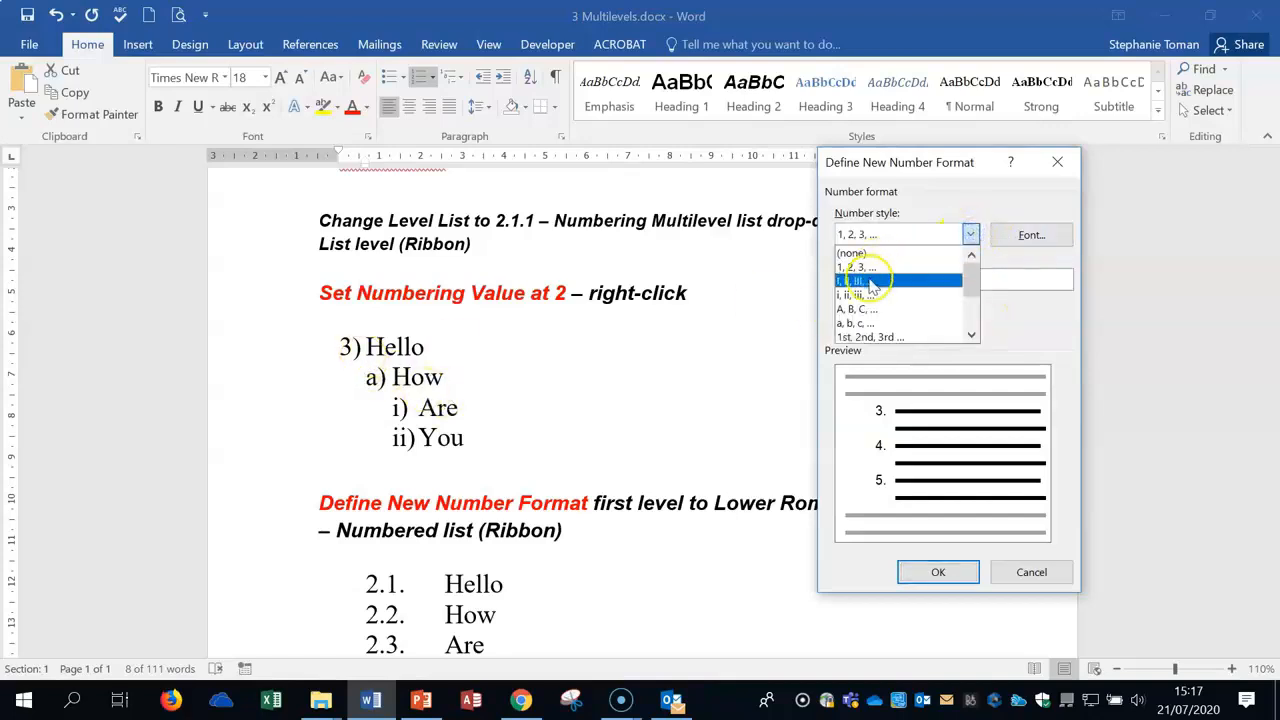
{"action": "left_click", "coordinate": [872, 283]}
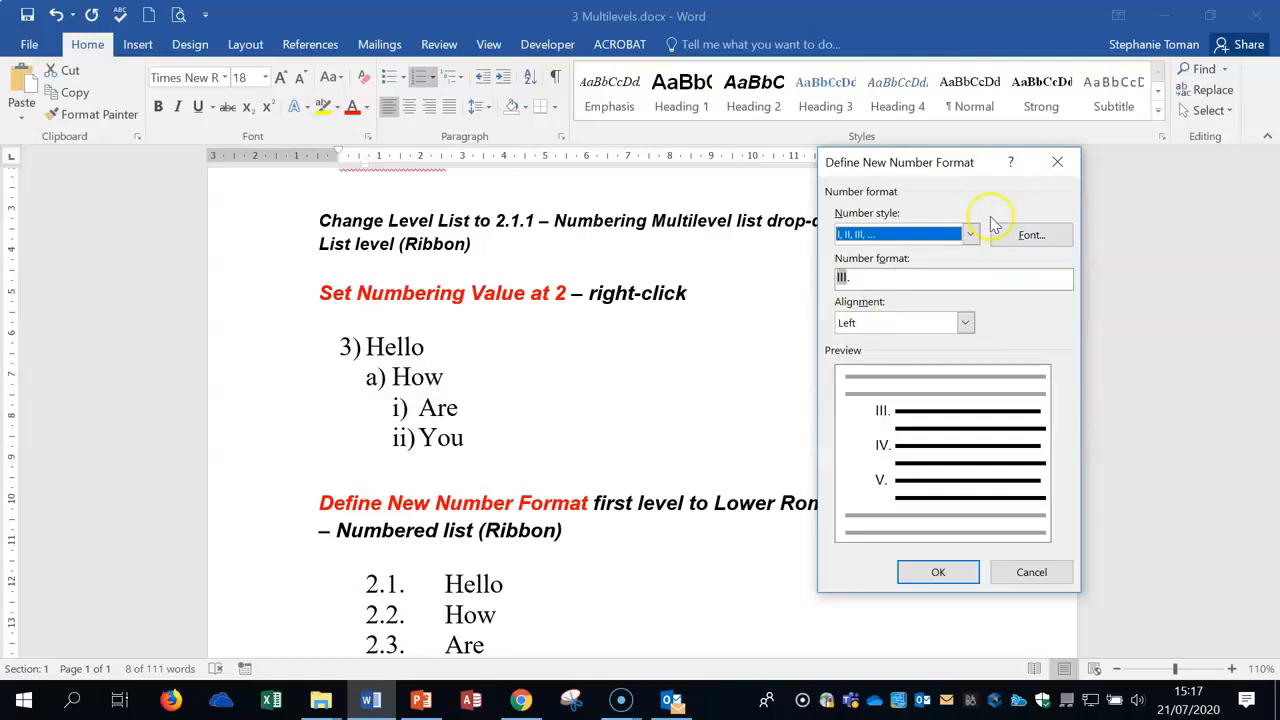
{"action": "left_click", "coordinate": [937, 571]}
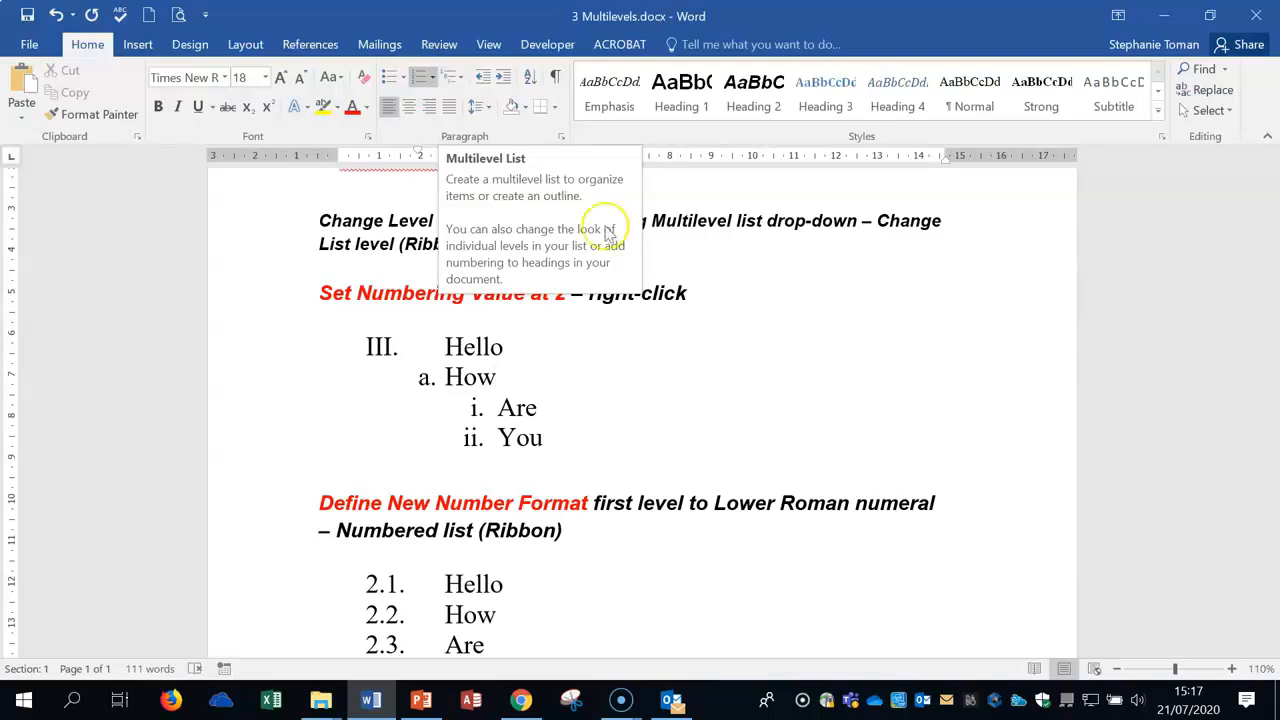
Start a new multilevel list definition for the list under Define New Number Format, with level 1 using the I, II, III style
{"action": "scroll", "coordinate": [909, 381], "scroll_direction": "down", "scroll_amount": 3}
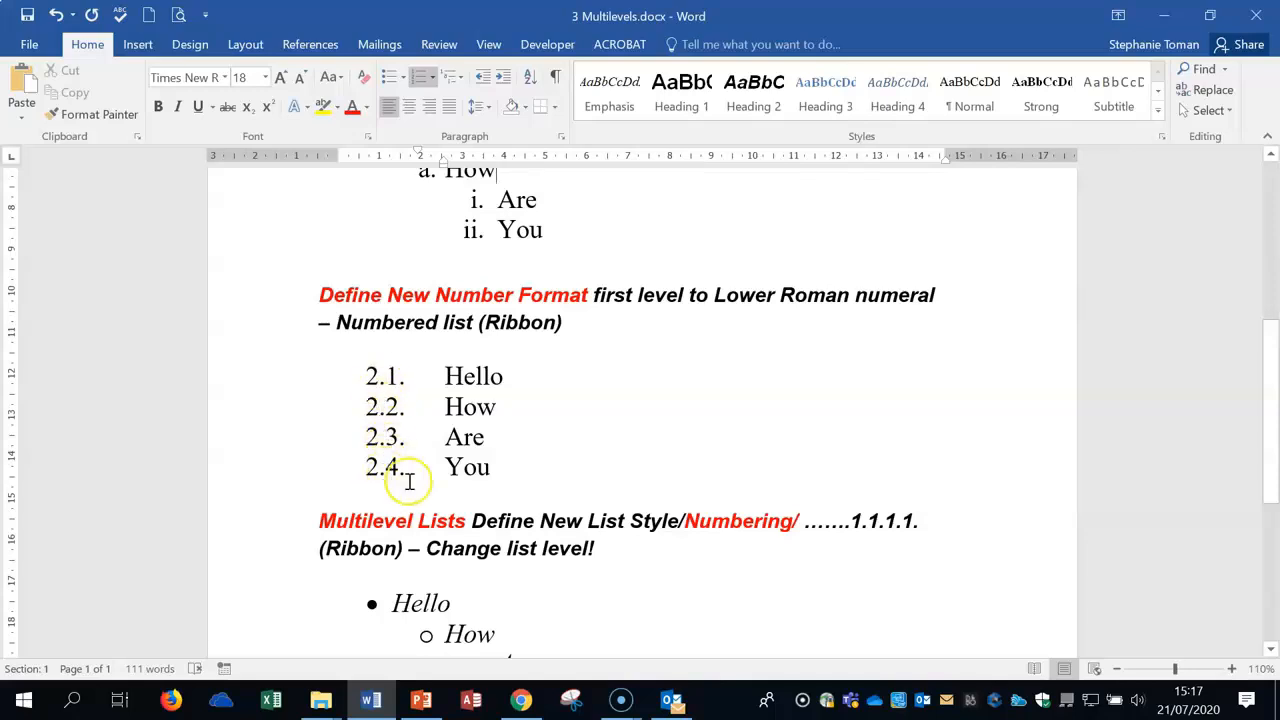
{"action": "left_click_drag", "start_coordinate": [448, 374], "coordinate": [502, 459]}
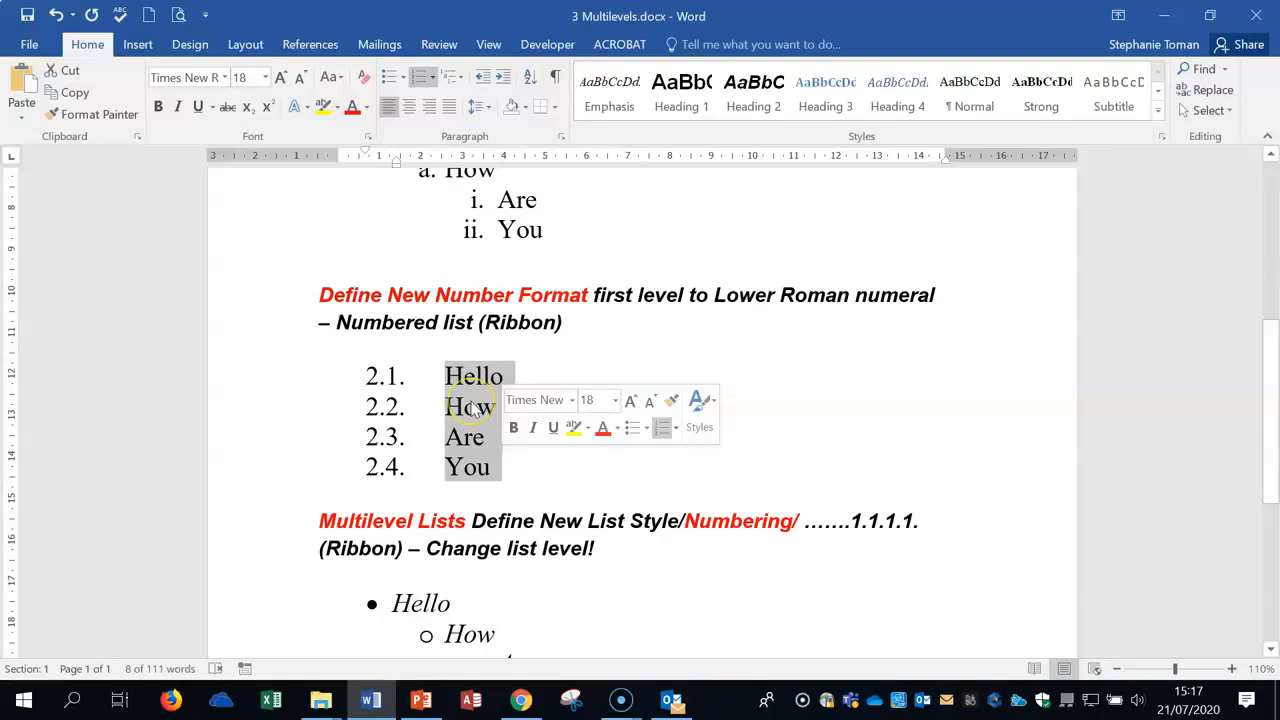
{"action": "left_click", "coordinate": [433, 77]}
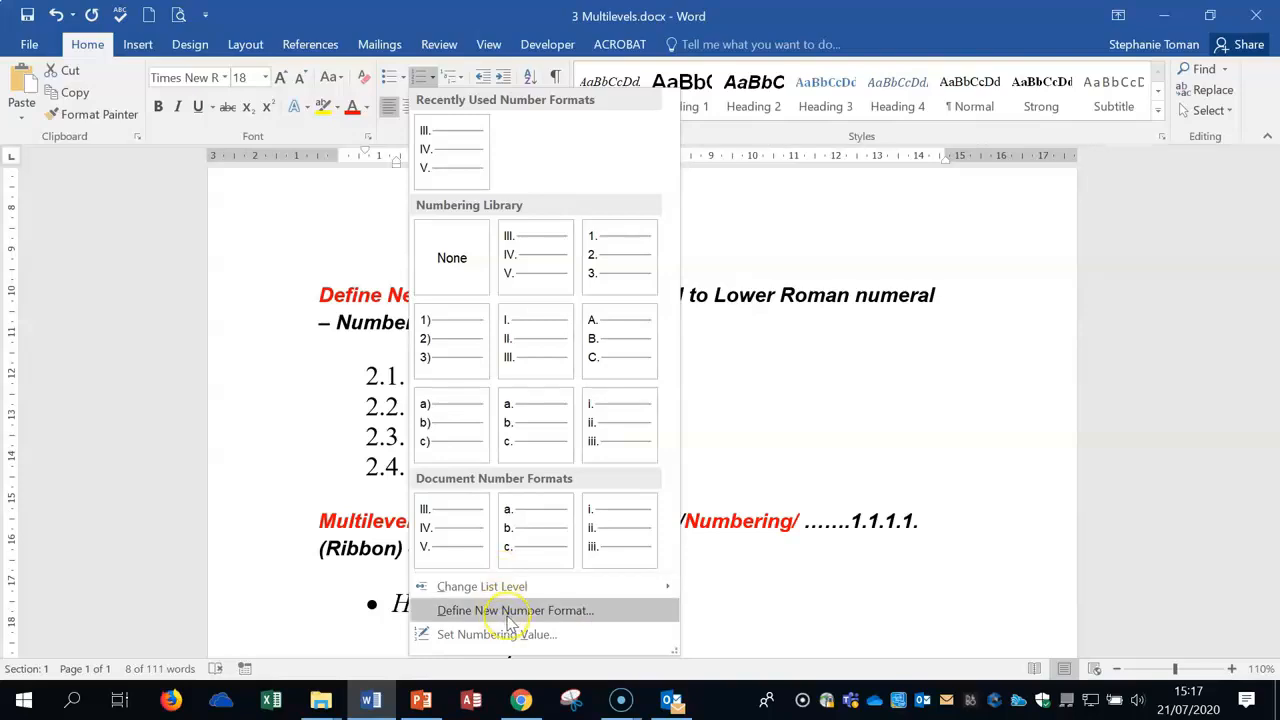
{"action": "left_click", "coordinate": [456, 77]}
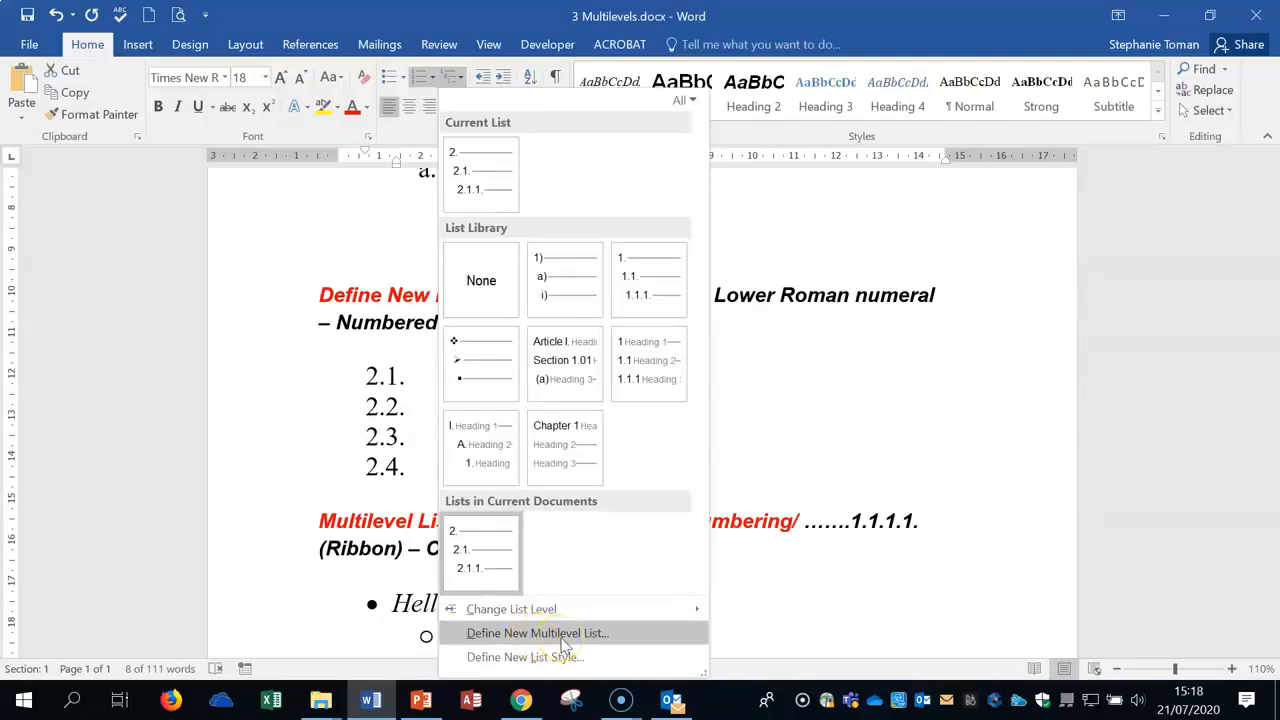
{"action": "left_click", "coordinate": [563, 643]}
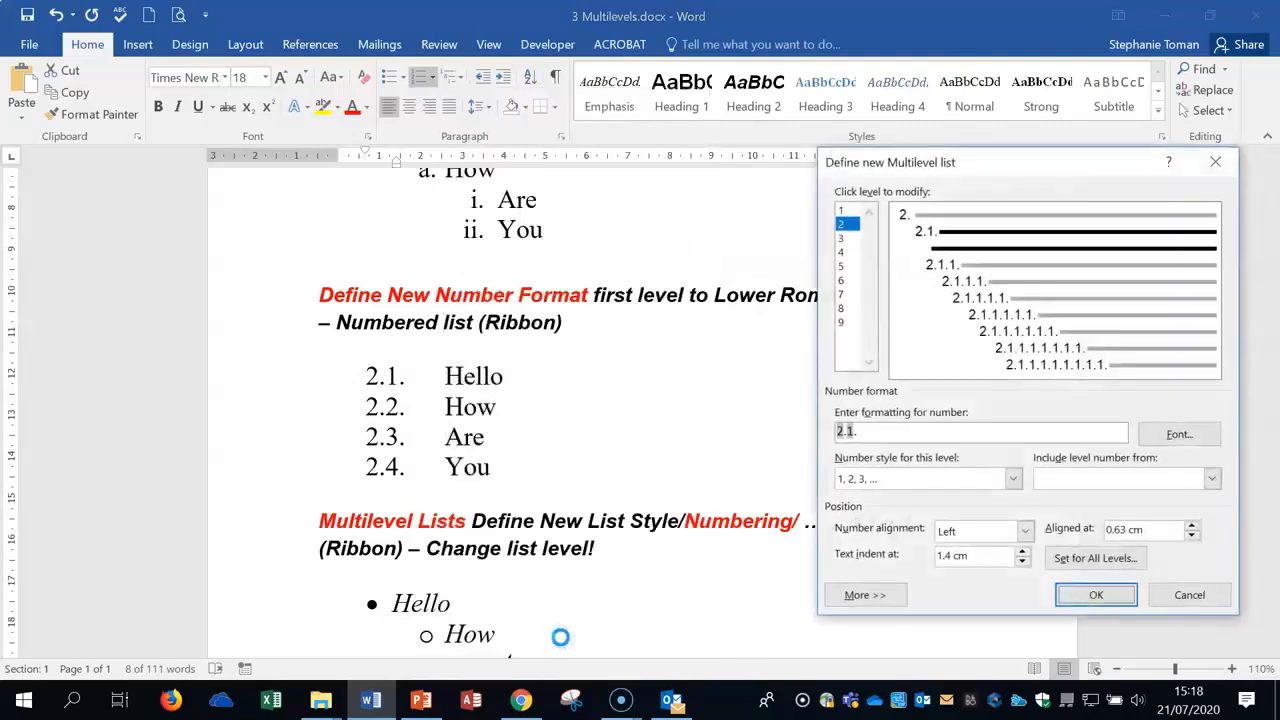
{"action": "left_click_drag", "start_coordinate": [983, 167], "coordinate": [788, 130]}
{"action": "left_click", "coordinate": [727, 174]}
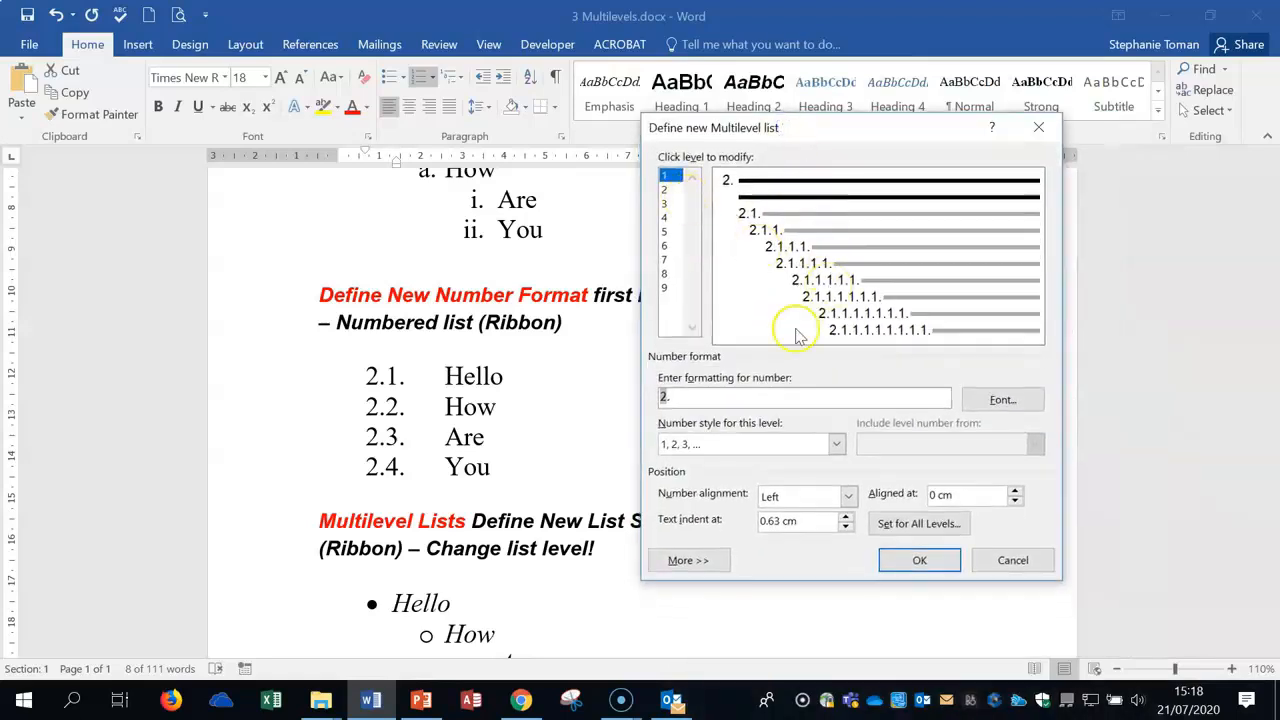
{"action": "left_click", "coordinate": [837, 443]}
{"action": "left_click", "coordinate": [728, 491]}
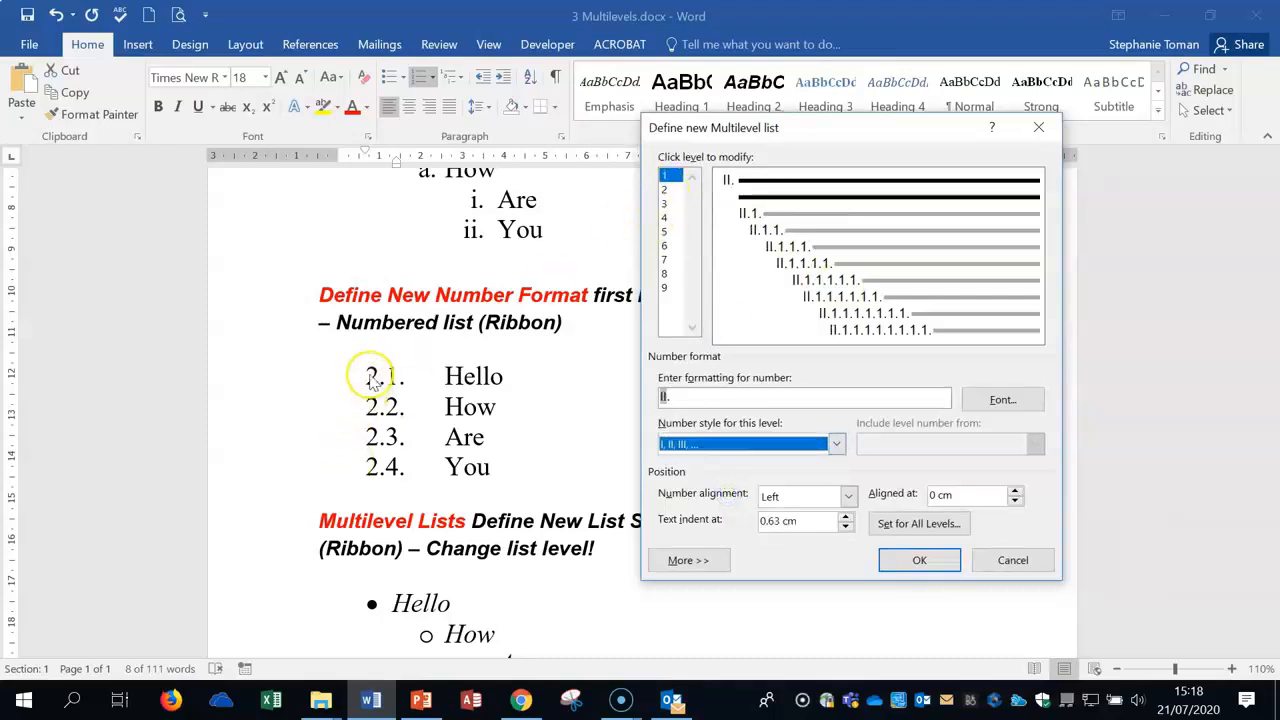
Set level 2 to the i, ii, iii style and level 3 to a, b, c, and apply the multilevel definition
{"action": "left_click", "coordinate": [664, 190]}
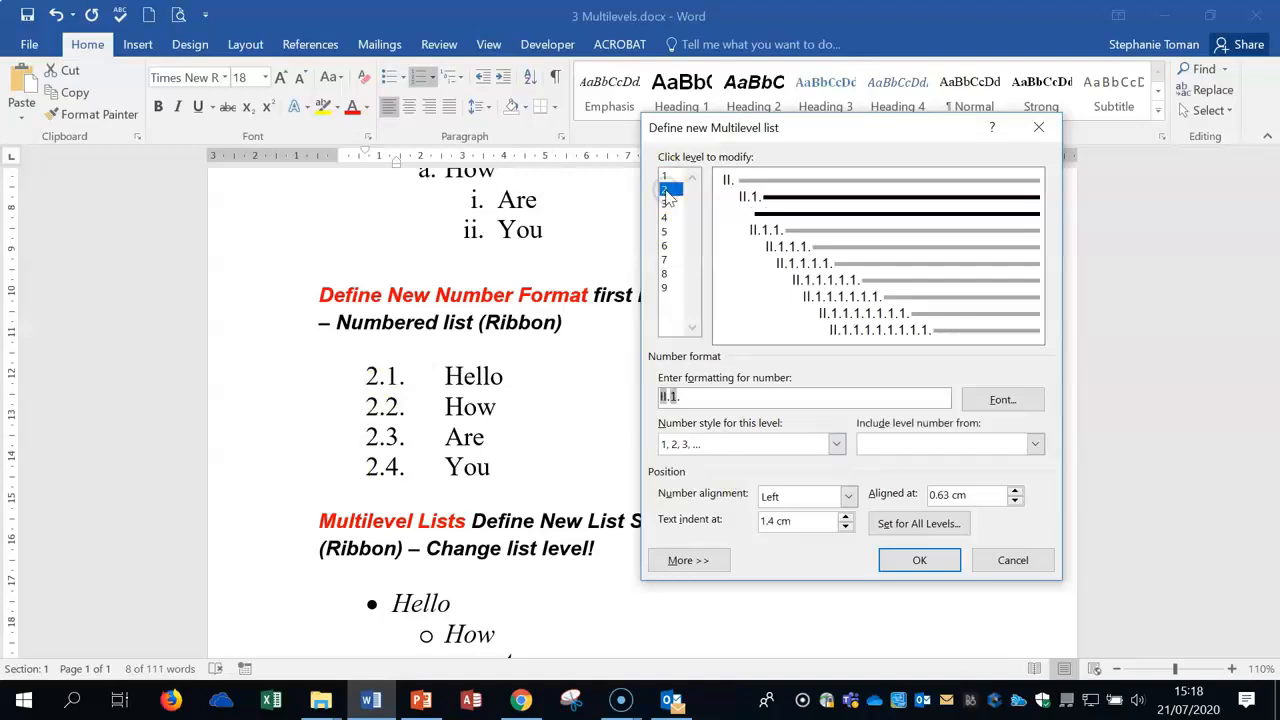
{"action": "left_click", "coordinate": [836, 444]}
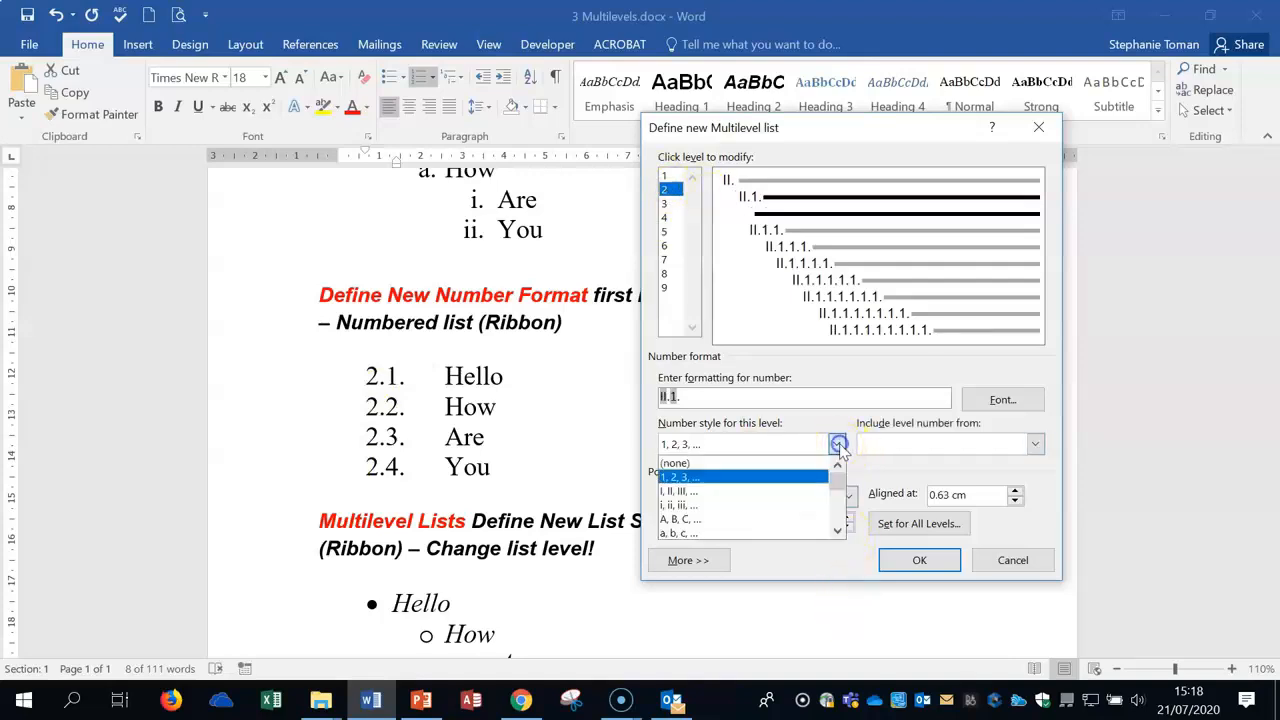
{"action": "left_click", "coordinate": [731, 508]}
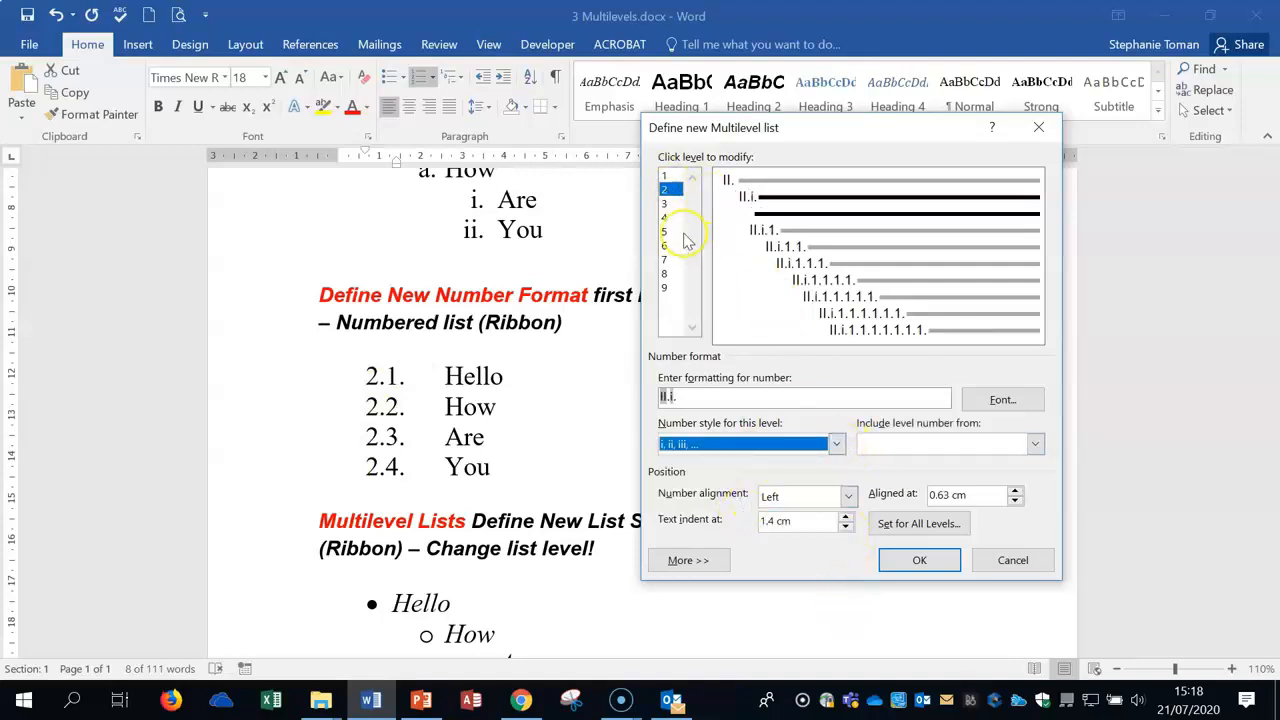
{"action": "left_click", "coordinate": [667, 205]}
{"action": "left_click", "coordinate": [845, 451]}
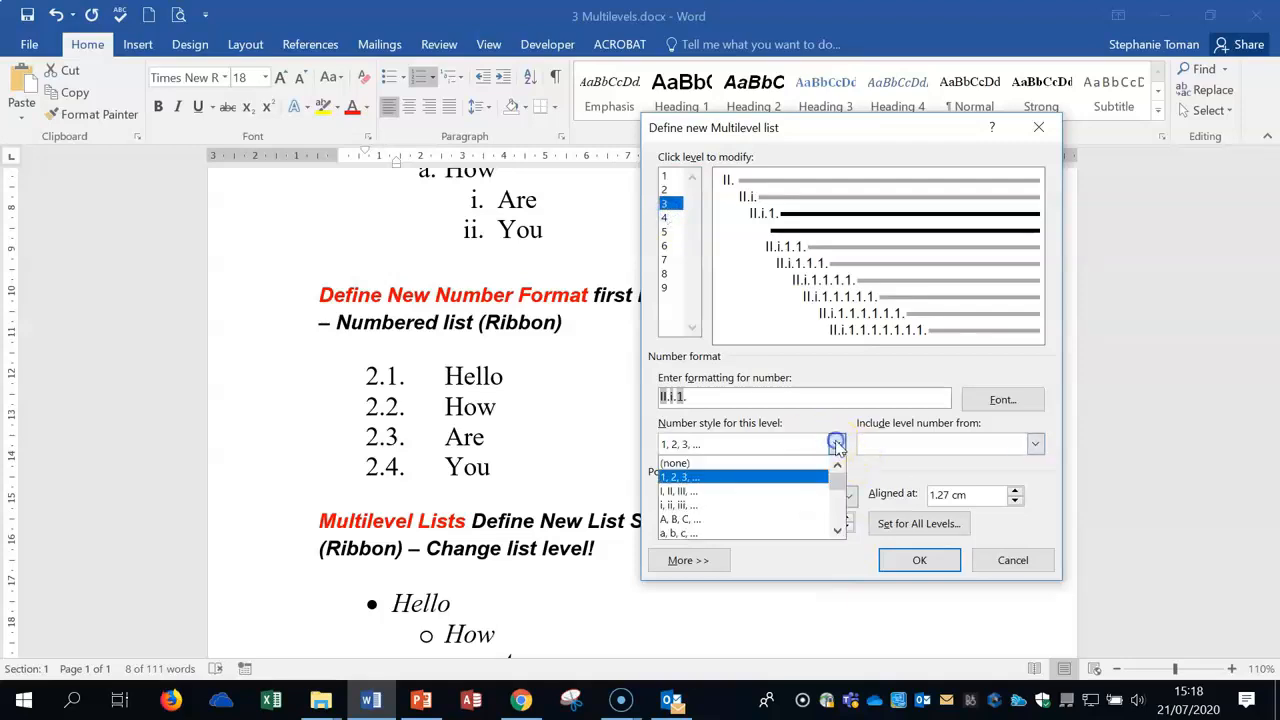
{"action": "left_click", "coordinate": [737, 531]}
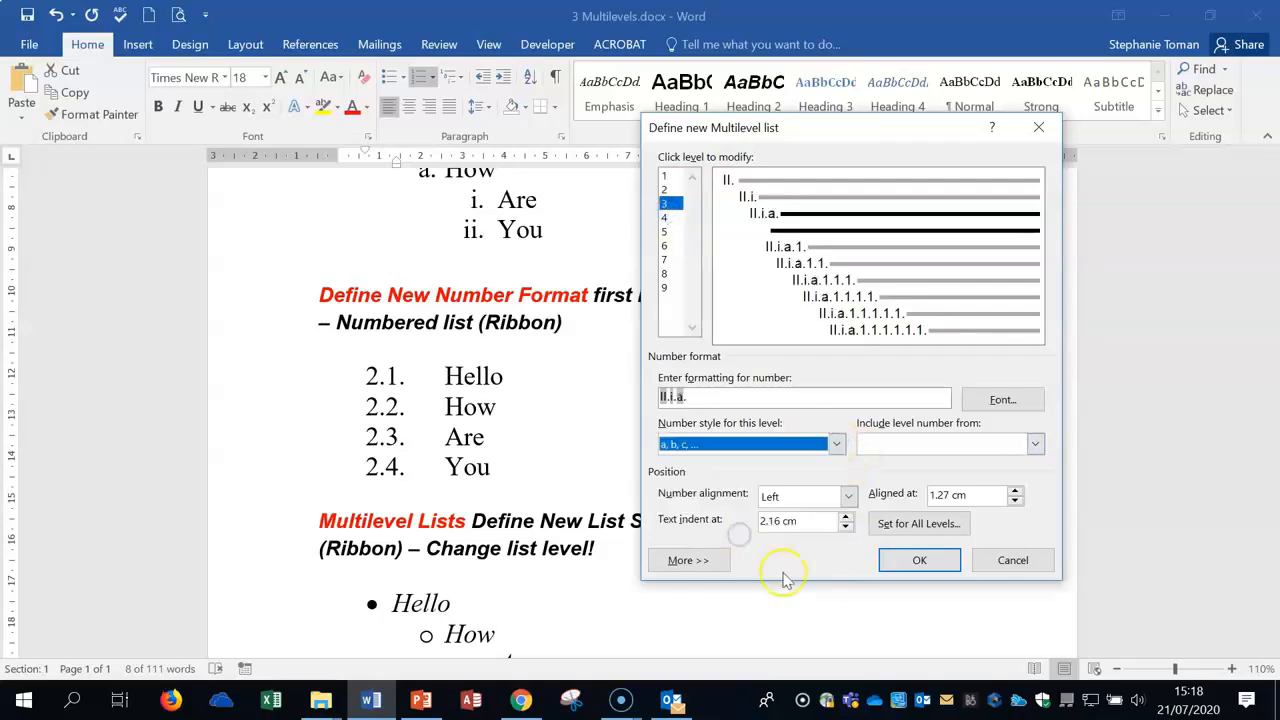
{"action": "left_click", "coordinate": [900, 562]}
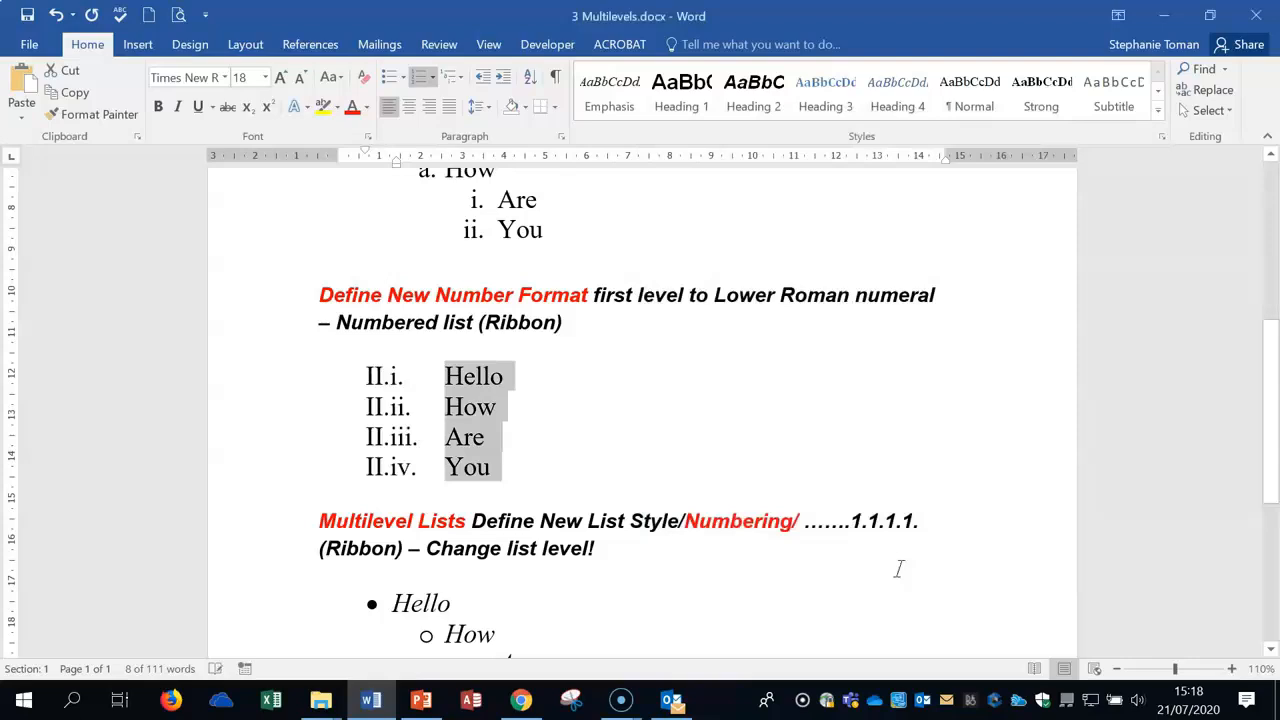
Insert a third-level item "Ijijijijij" below How in that list, with a fourth-level item "kokokok" beneath it
{"action": "left_click", "coordinate": [515, 408]}
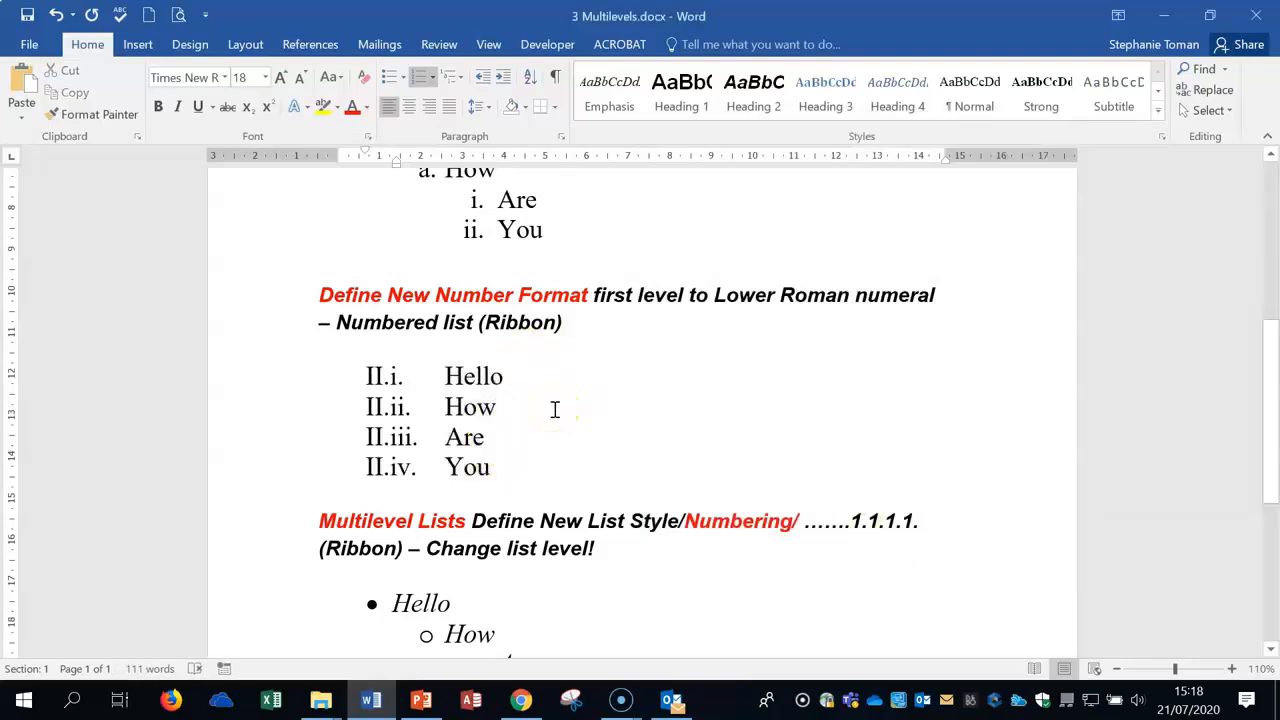
{"action": "key", "text": "Return"}
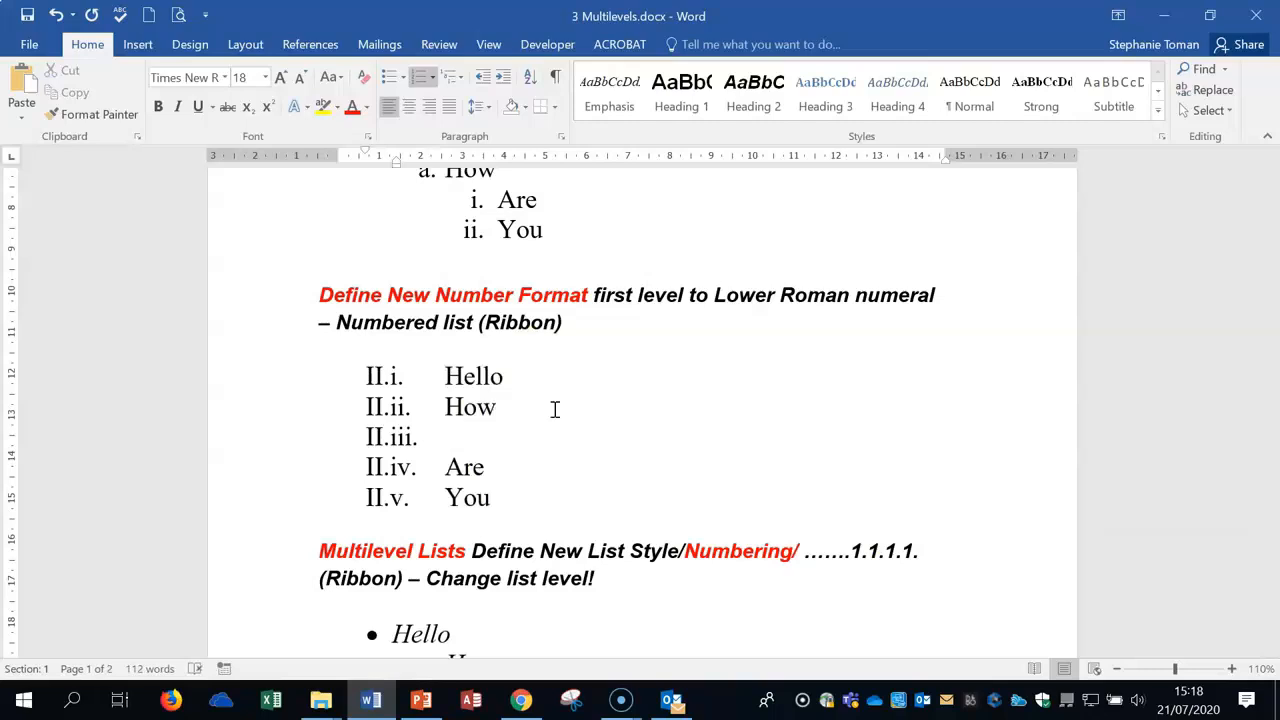
{"action": "key", "text": "Tab"}
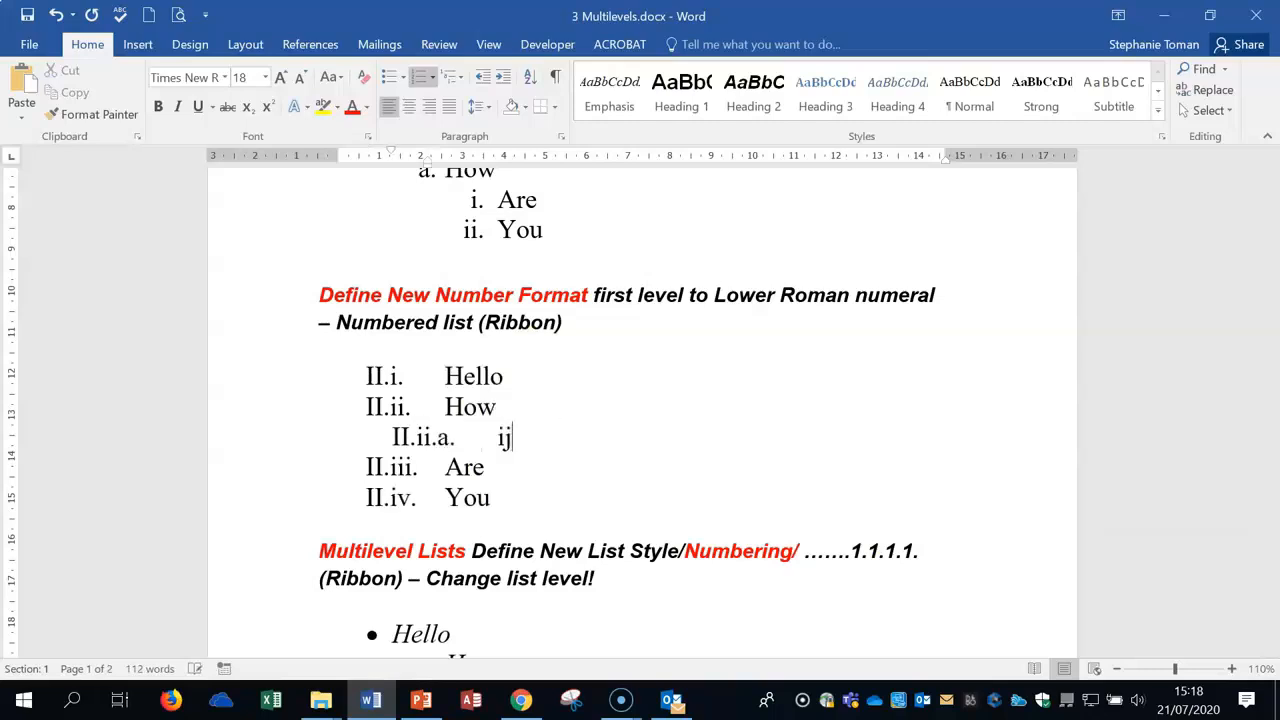
{"action": "key", "text": "Return"}
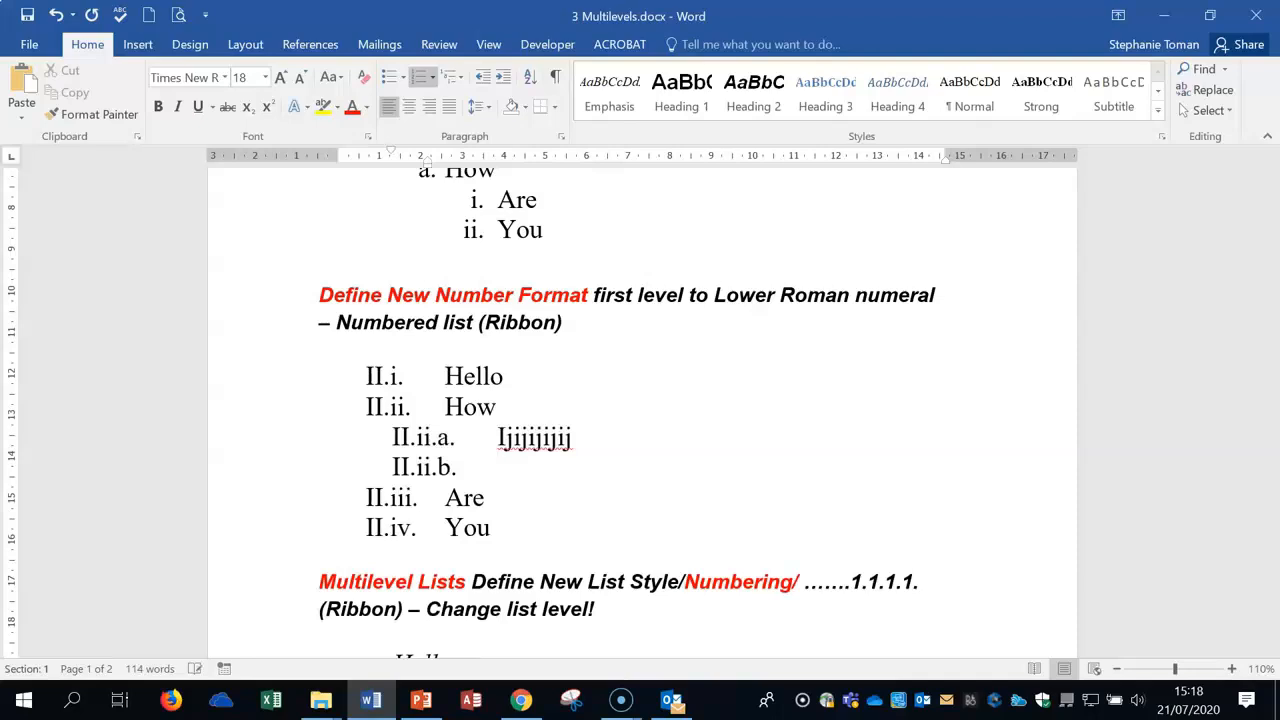
{"action": "key", "text": "Tab"}
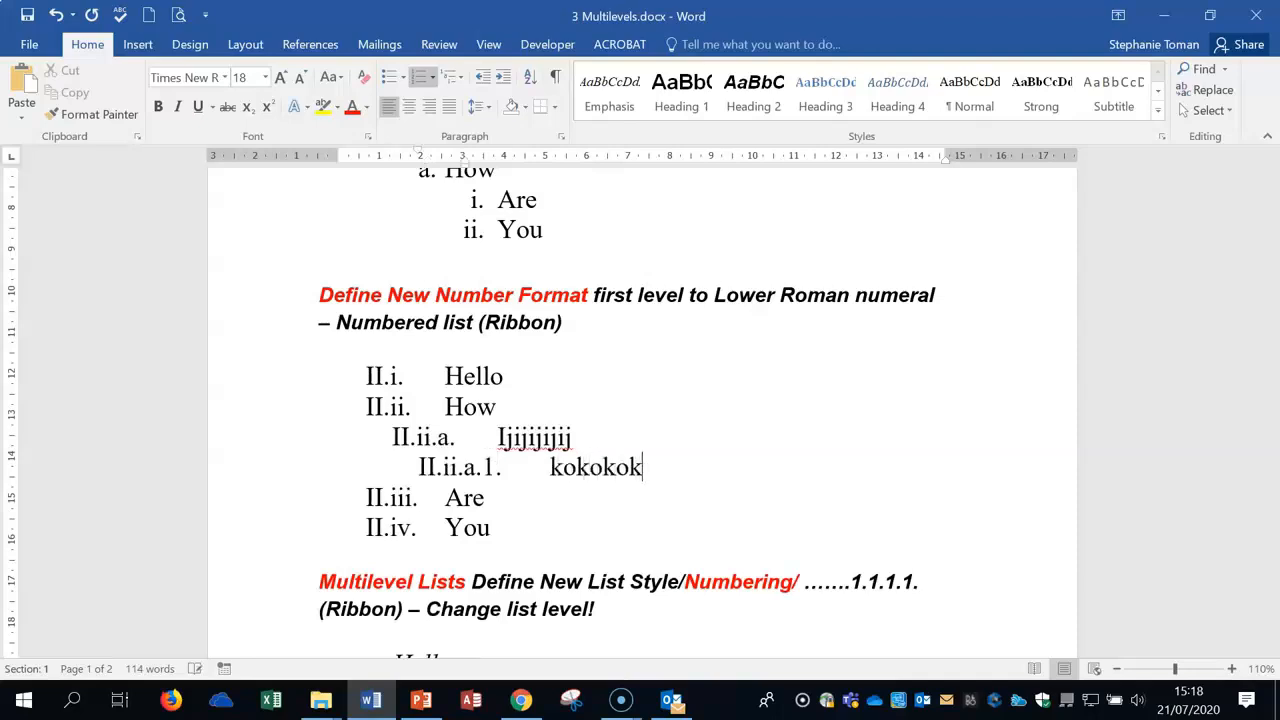
{"action": "key", "text": "Up"}
Apply the 1 Heading 1, 1.1 Heading 2, 1.1.1 Heading 3 multilevel list to the bulleted Hello, How, Are, You list
{"action": "scroll", "coordinate": [789, 466], "scroll_direction": "down", "scroll_amount": 3}
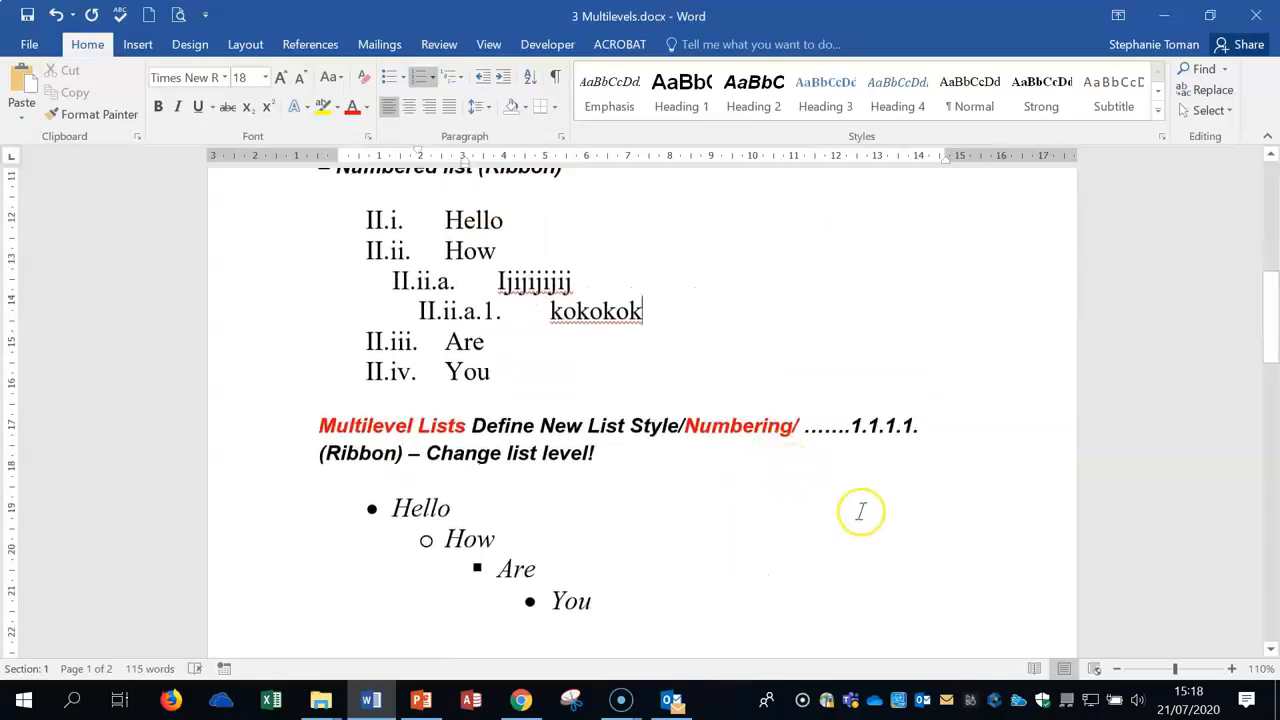
{"action": "scroll", "coordinate": [857, 509], "scroll_direction": "down", "scroll_amount": 3}
{"action": "left_click", "coordinate": [849, 442]}
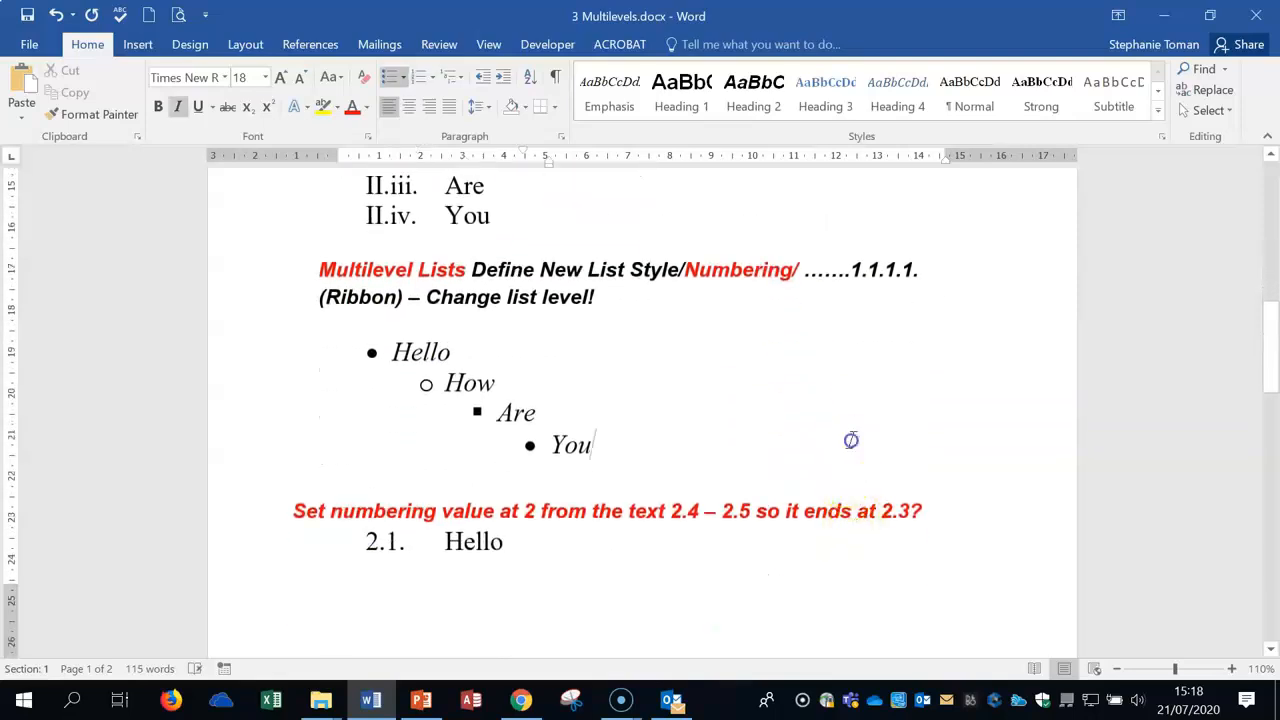
{"action": "left_click", "coordinate": [400, 350]}
{"action": "left_click_drag", "start_coordinate": [398, 349], "coordinate": [603, 467]}
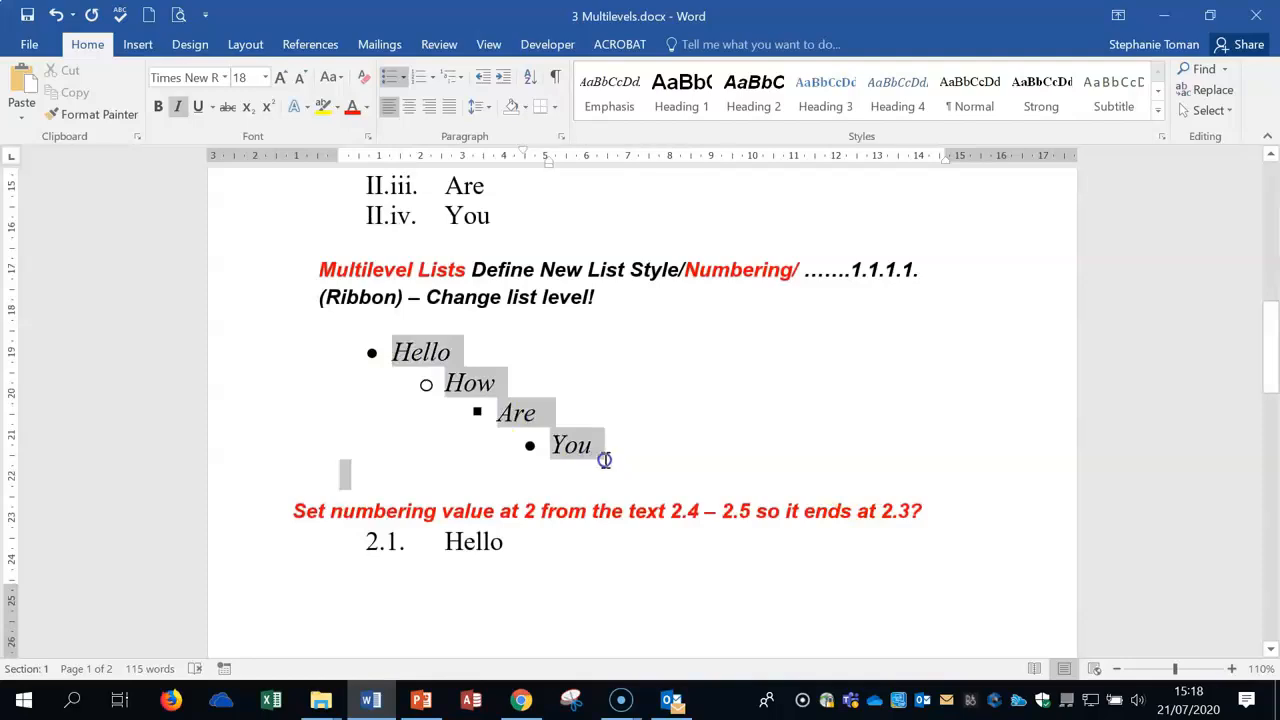
{"action": "left_click", "coordinate": [456, 78]}
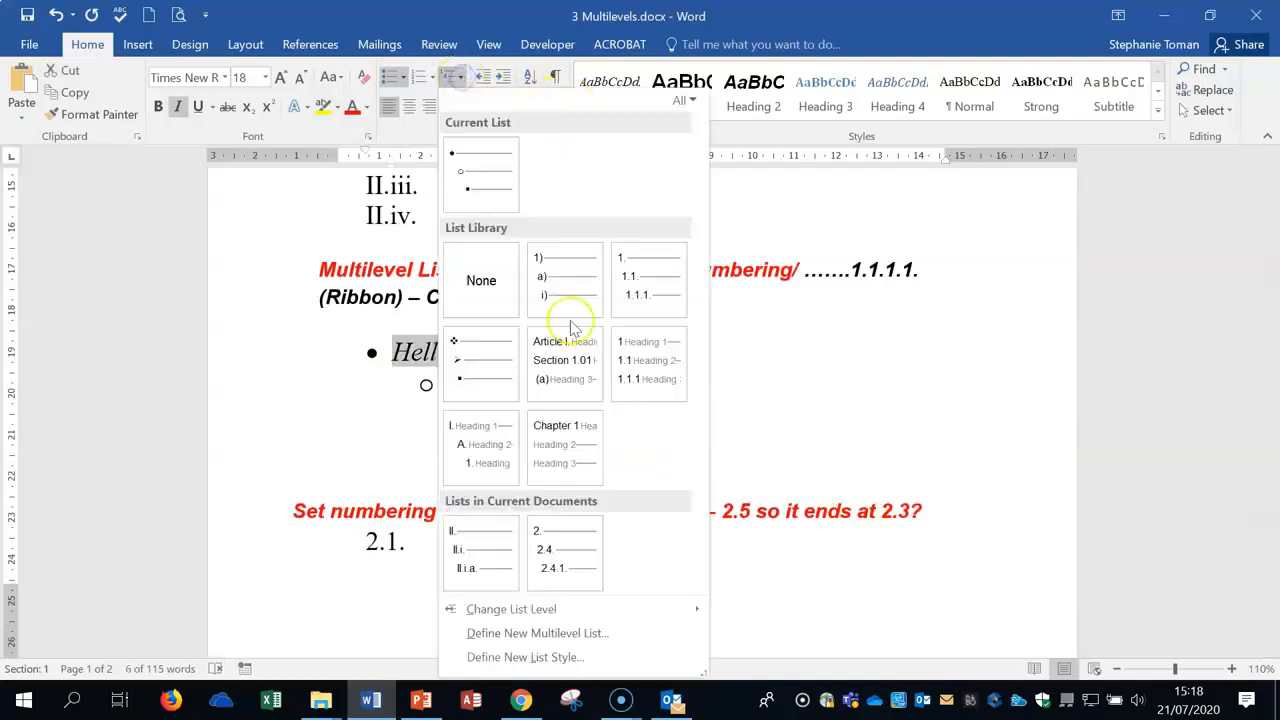
{"action": "mouse_move", "coordinate": [486, 606]}
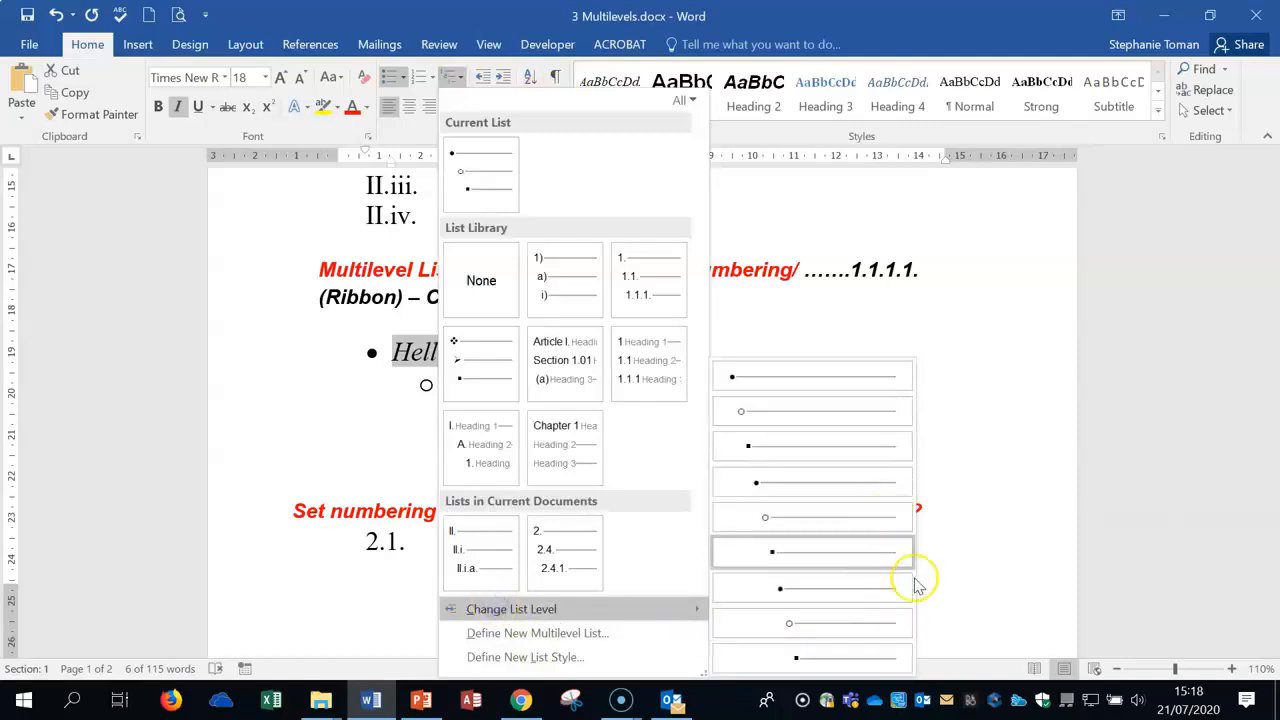
{"action": "left_click", "coordinate": [643, 371]}
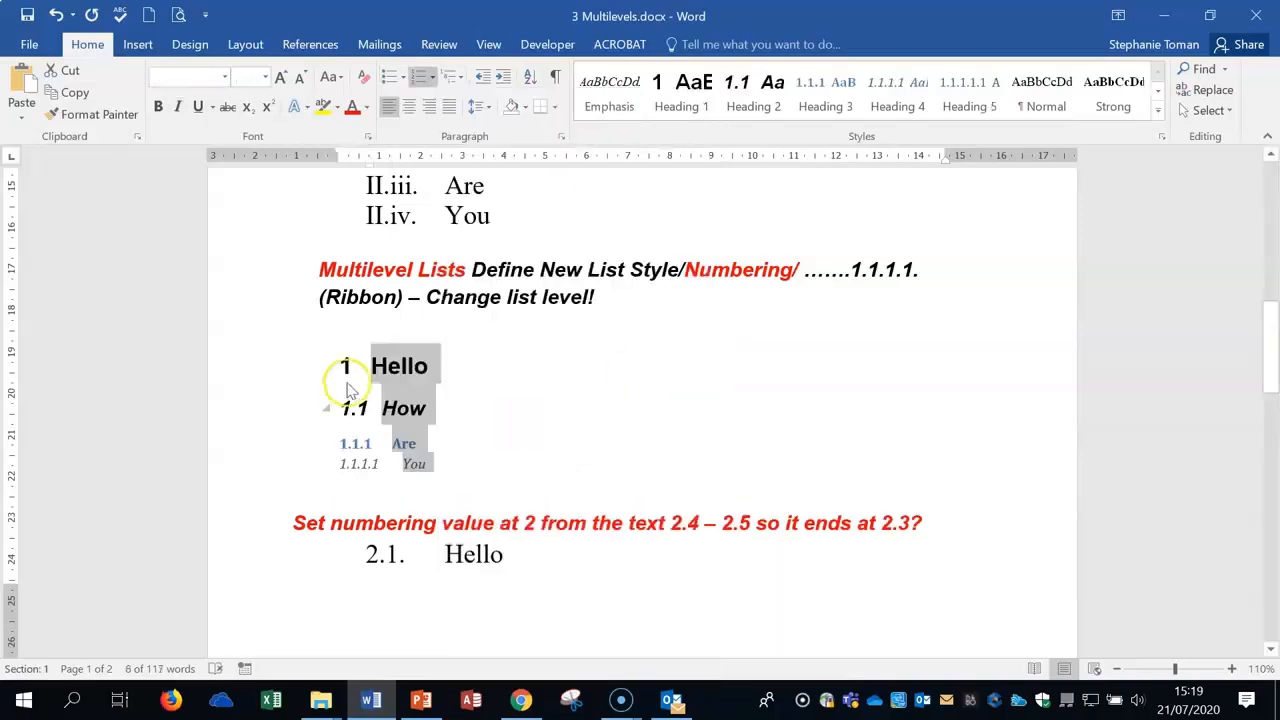
Examine the levels of the heading-linked numbering format in the multilevel list library
{"action": "left_click", "coordinate": [462, 78]}
{"action": "mouse_move", "coordinate": [648, 300]}
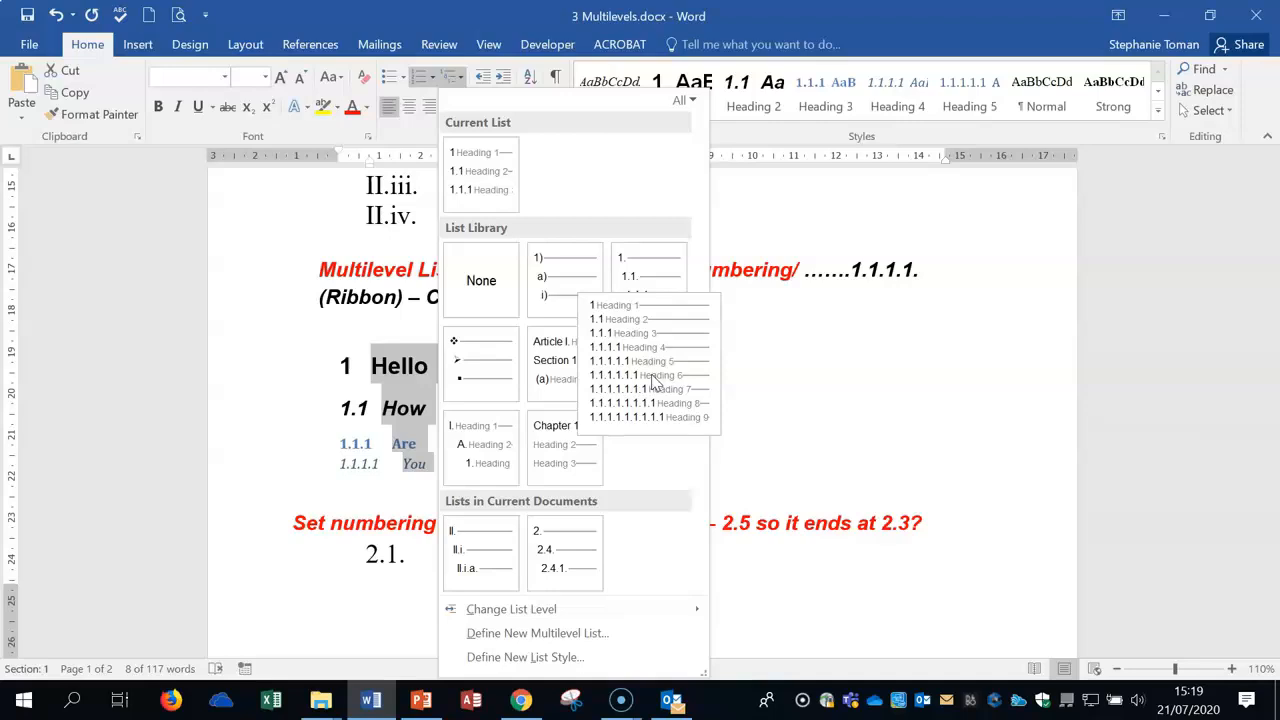
{"action": "left_click", "coordinate": [825, 408]}
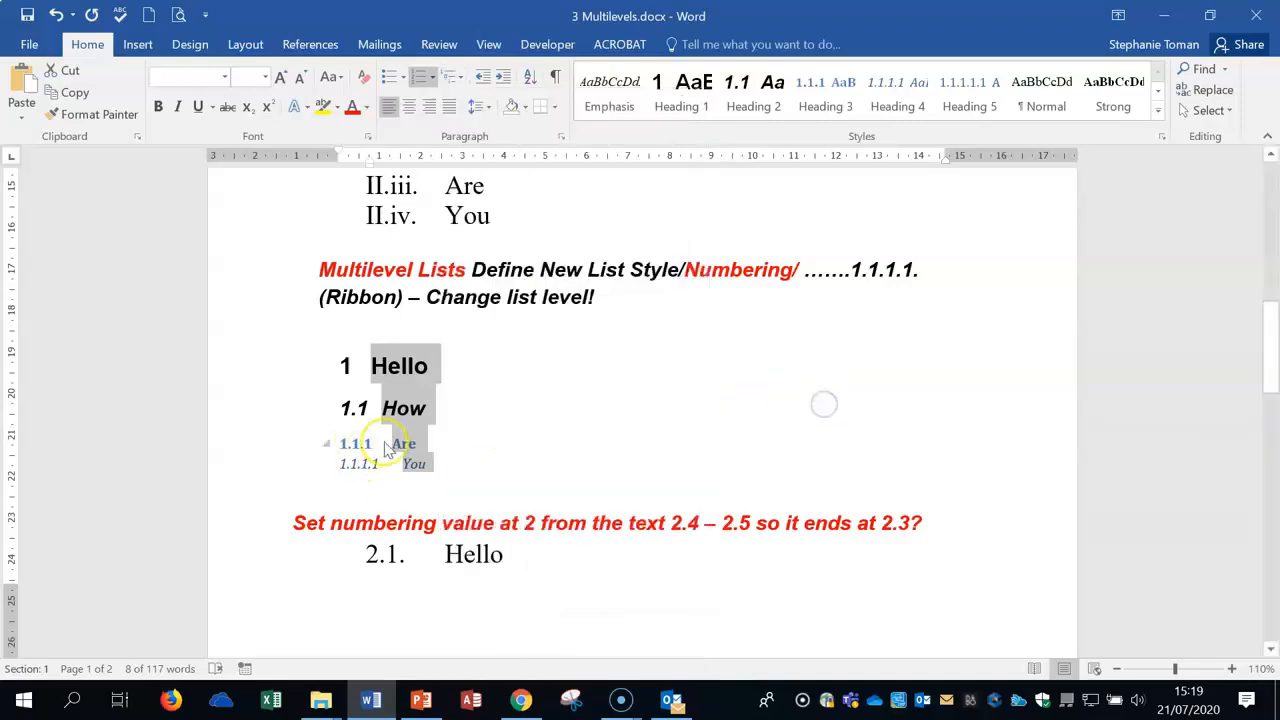
Examine which heading style each line of the Hello, How, Are, You list uses, including the details of Heading 4
{"action": "left_click", "coordinate": [1158, 124]}
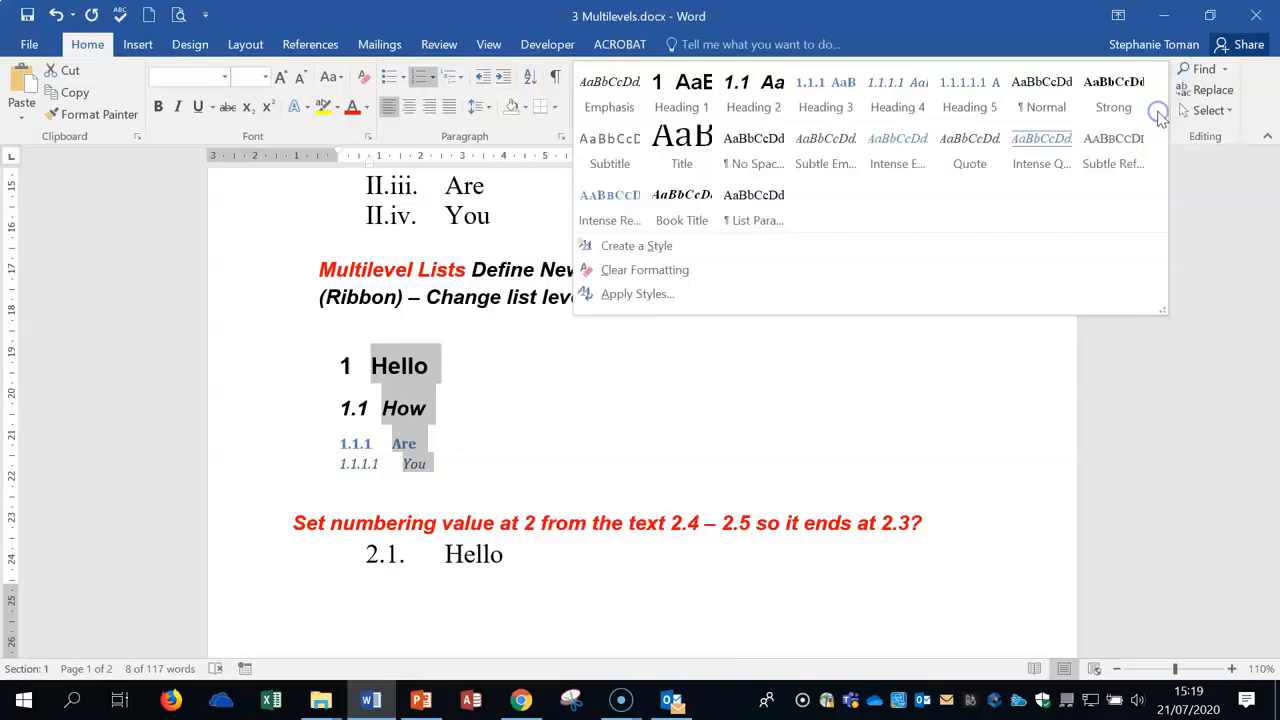
{"action": "left_click", "coordinate": [1115, 147]}
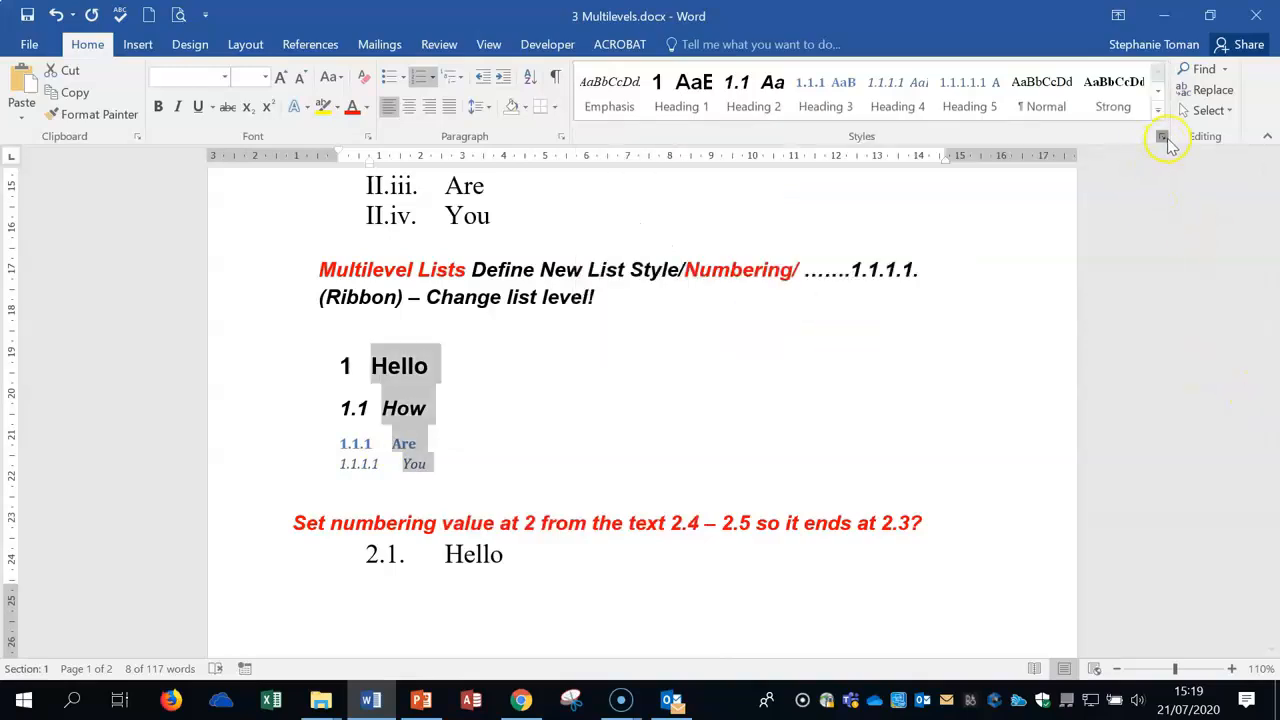
{"action": "left_click", "coordinate": [1162, 136]}
{"action": "left_click_drag", "start_coordinate": [1154, 166], "coordinate": [966, 239]}
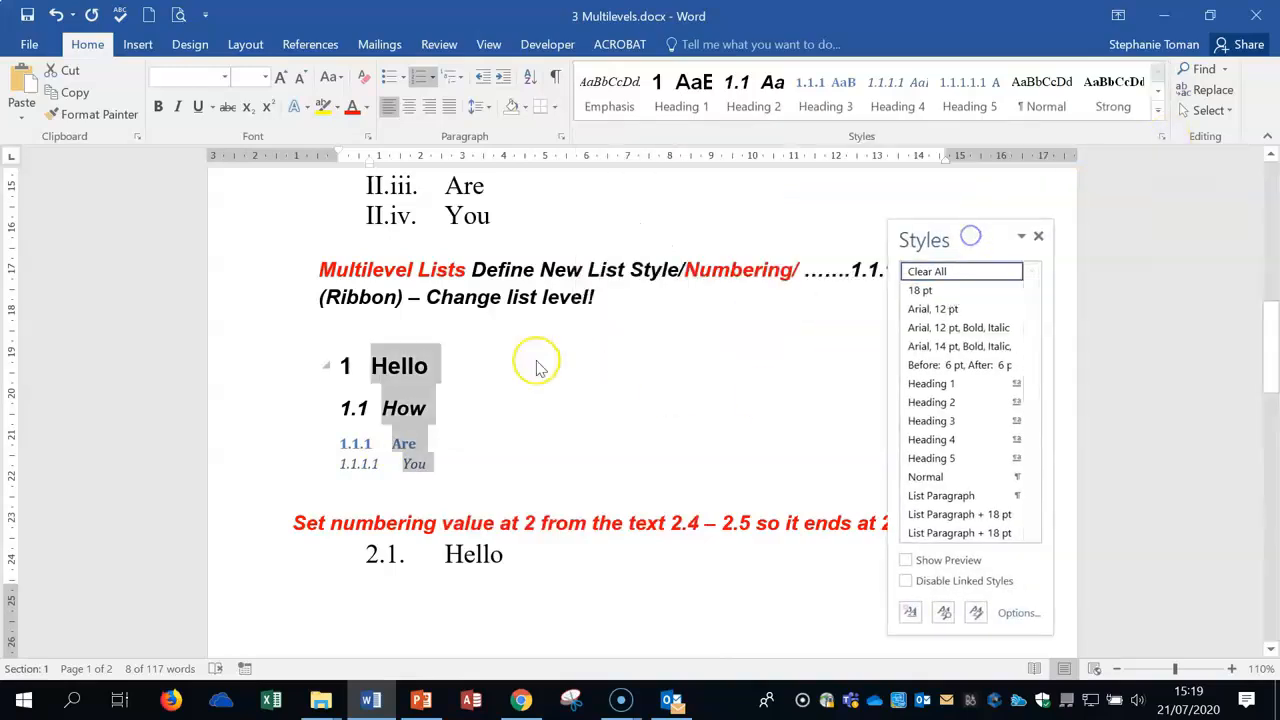
{"action": "left_click", "coordinate": [405, 362]}
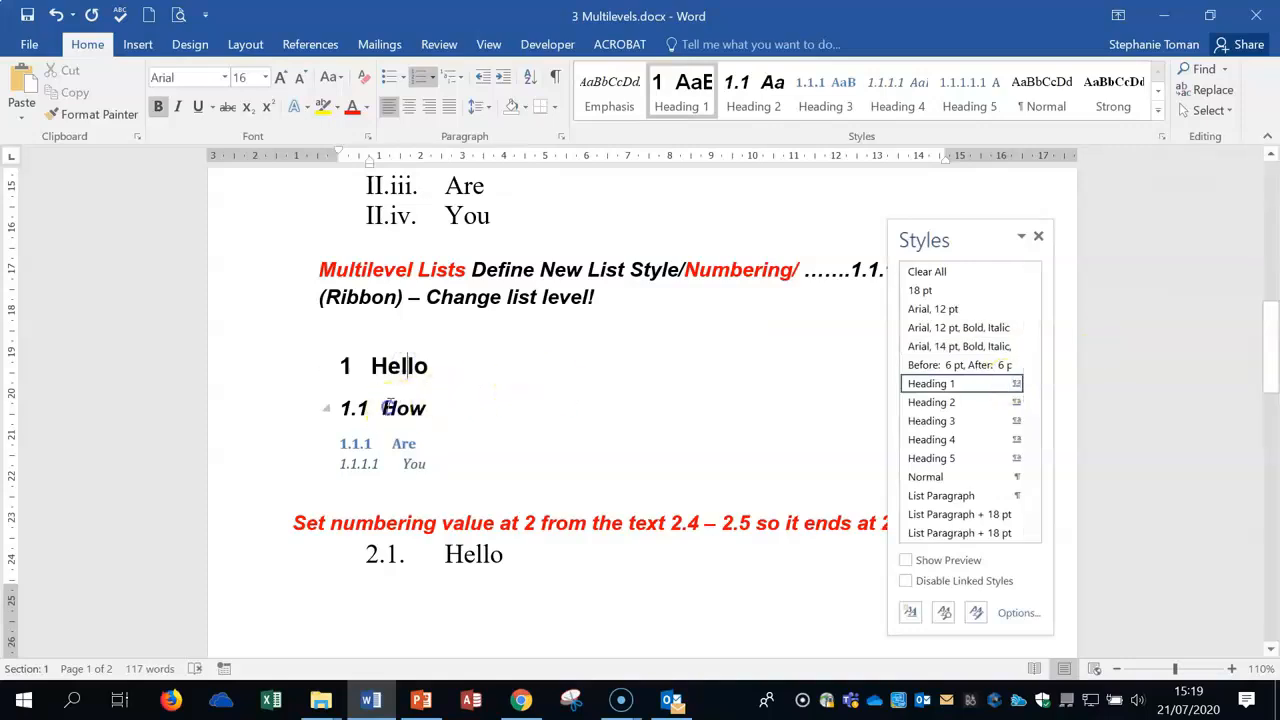
{"action": "left_click", "coordinate": [384, 408]}
{"action": "left_click", "coordinate": [404, 443]}
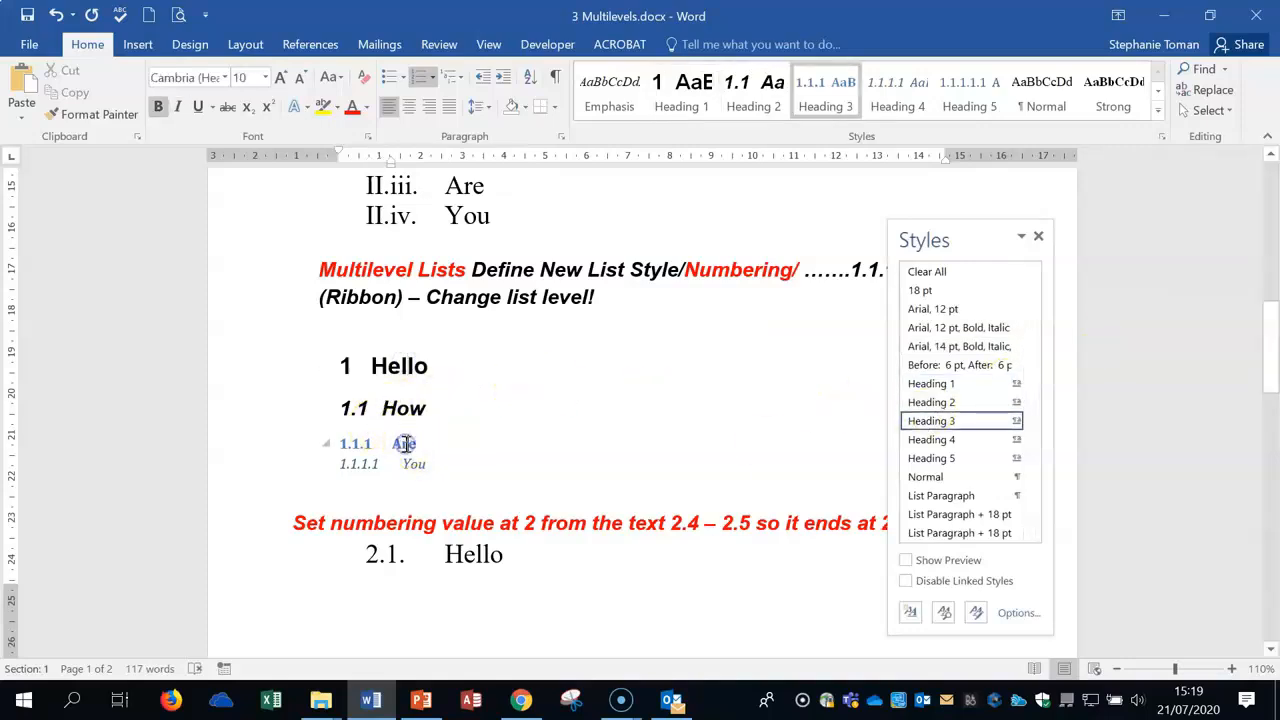
{"action": "left_click", "coordinate": [420, 463]}
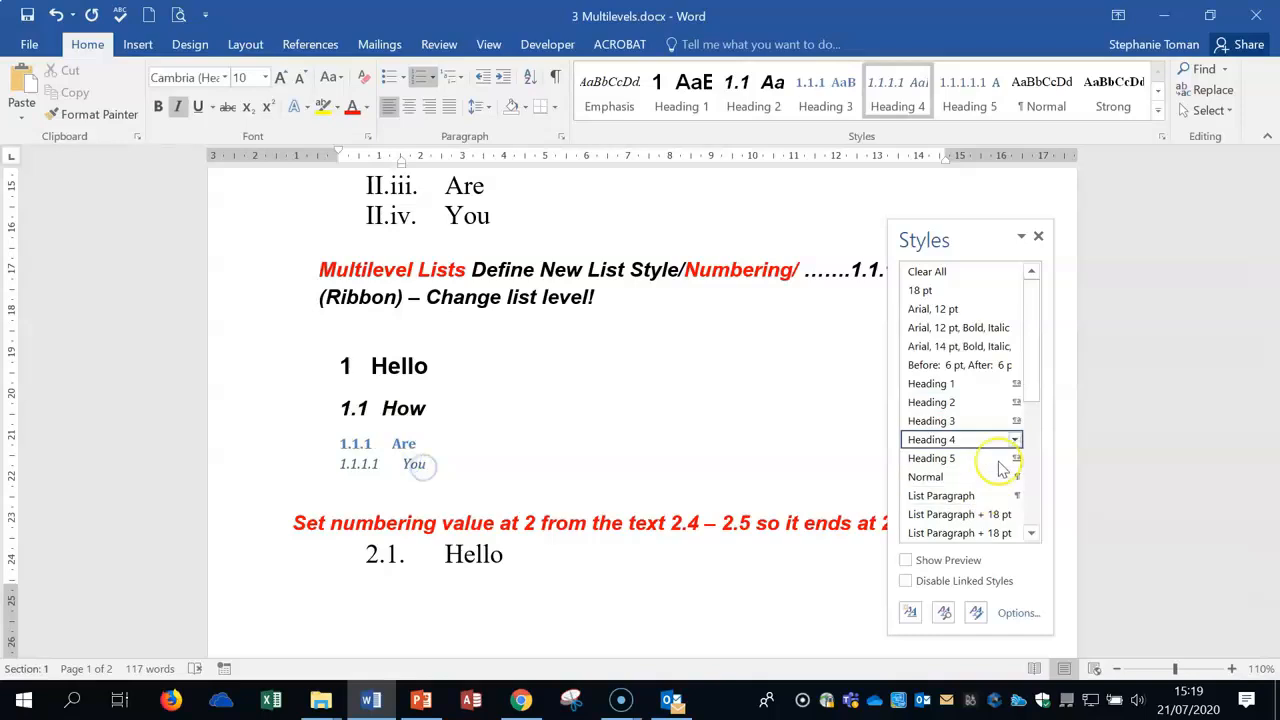
{"action": "mouse_move", "coordinate": [1003, 445]}
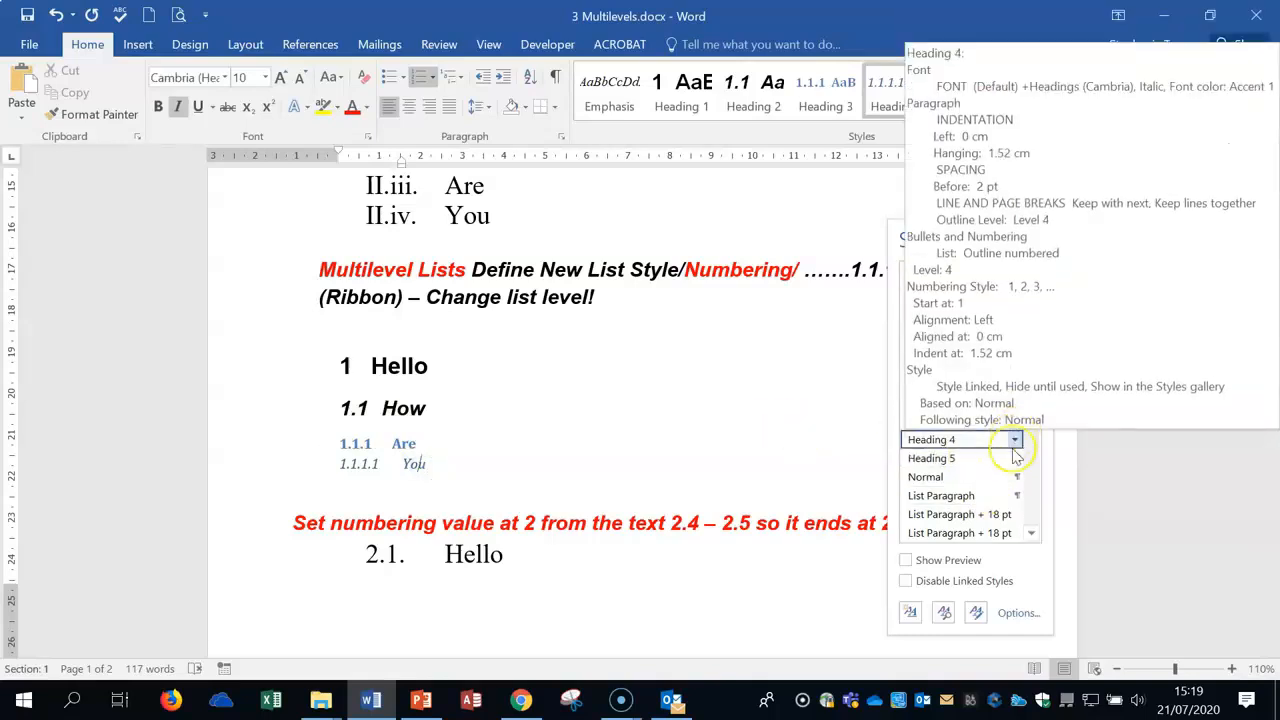
{"action": "left_click", "coordinate": [640, 434]}
{"action": "left_click", "coordinate": [693, 419]}
{"action": "left_click", "coordinate": [1038, 236]}
{"action": "left_click", "coordinate": [750, 368]}
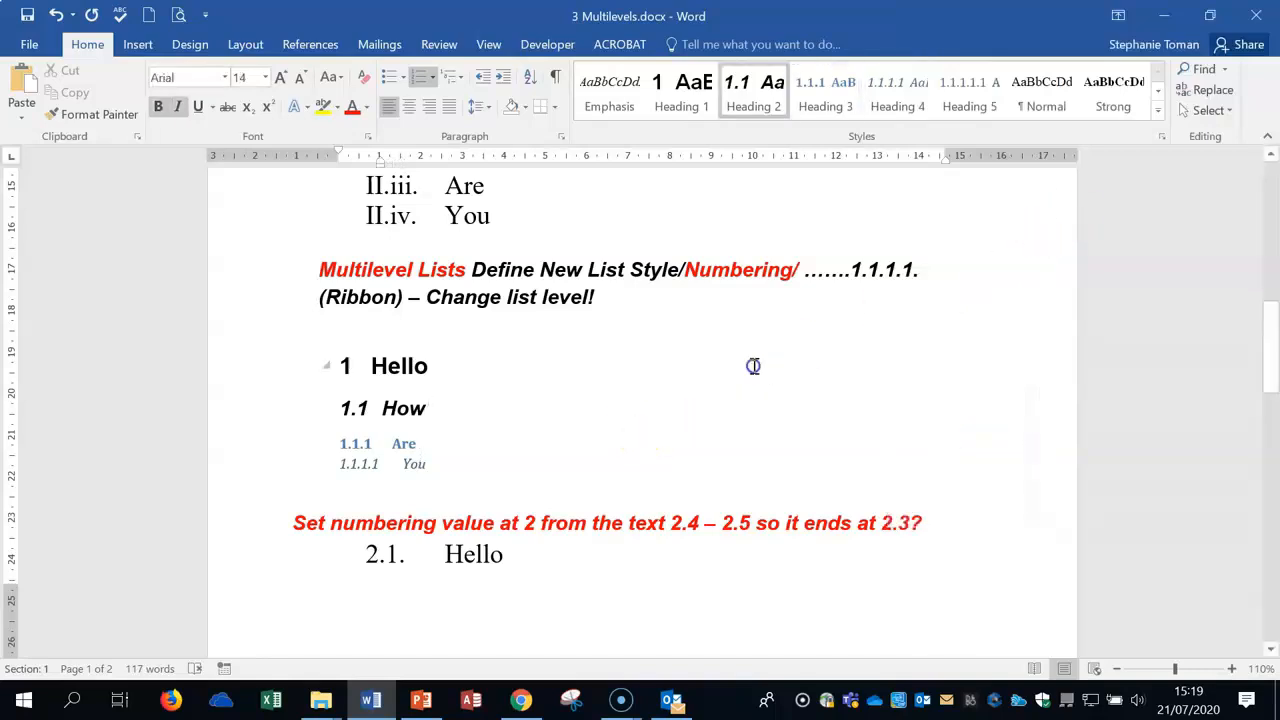
{"action": "scroll", "coordinate": [913, 357], "scroll_direction": "down", "scroll_amount": 5}
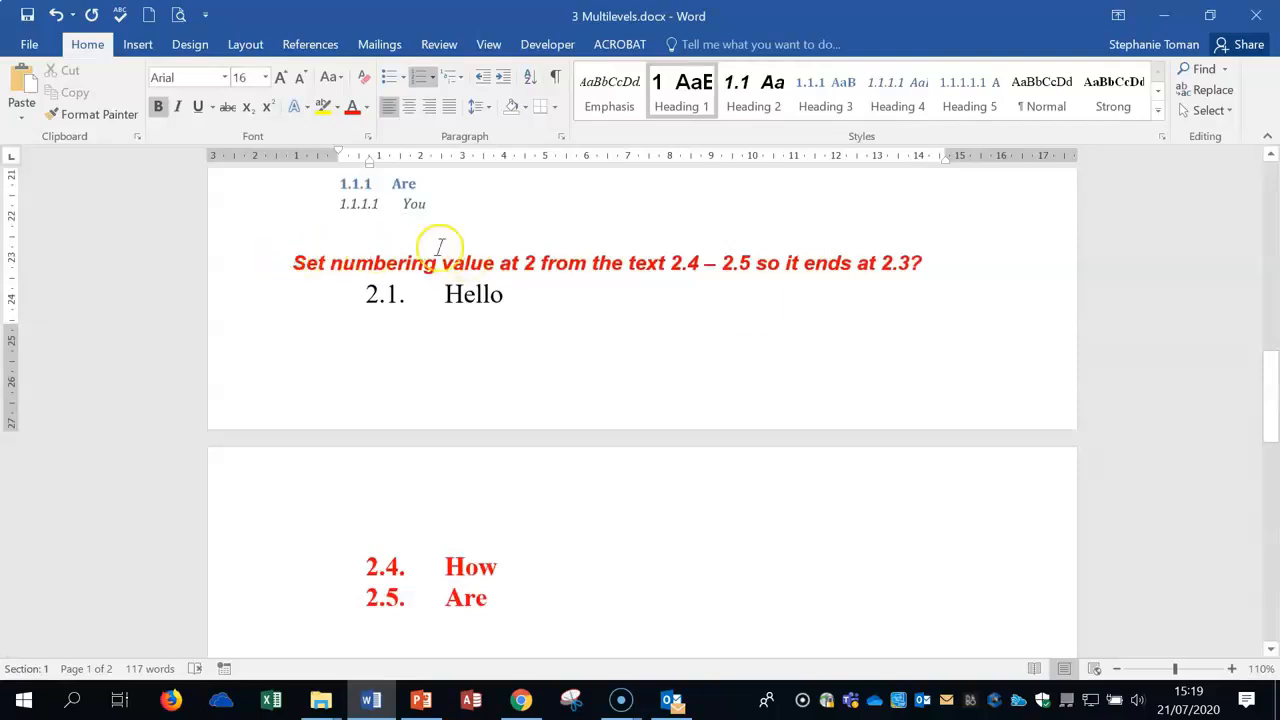
Remove the blank line above the heading-numbered Hello, How, Are, You list and undo the extra deletion that follows
{"action": "scroll", "coordinate": [538, 237], "scroll_direction": "up", "scroll_amount": 3}
{"action": "scroll", "coordinate": [538, 237], "scroll_direction": "up", "scroll_amount": 1}
{"action": "left_click", "coordinate": [381, 222]}
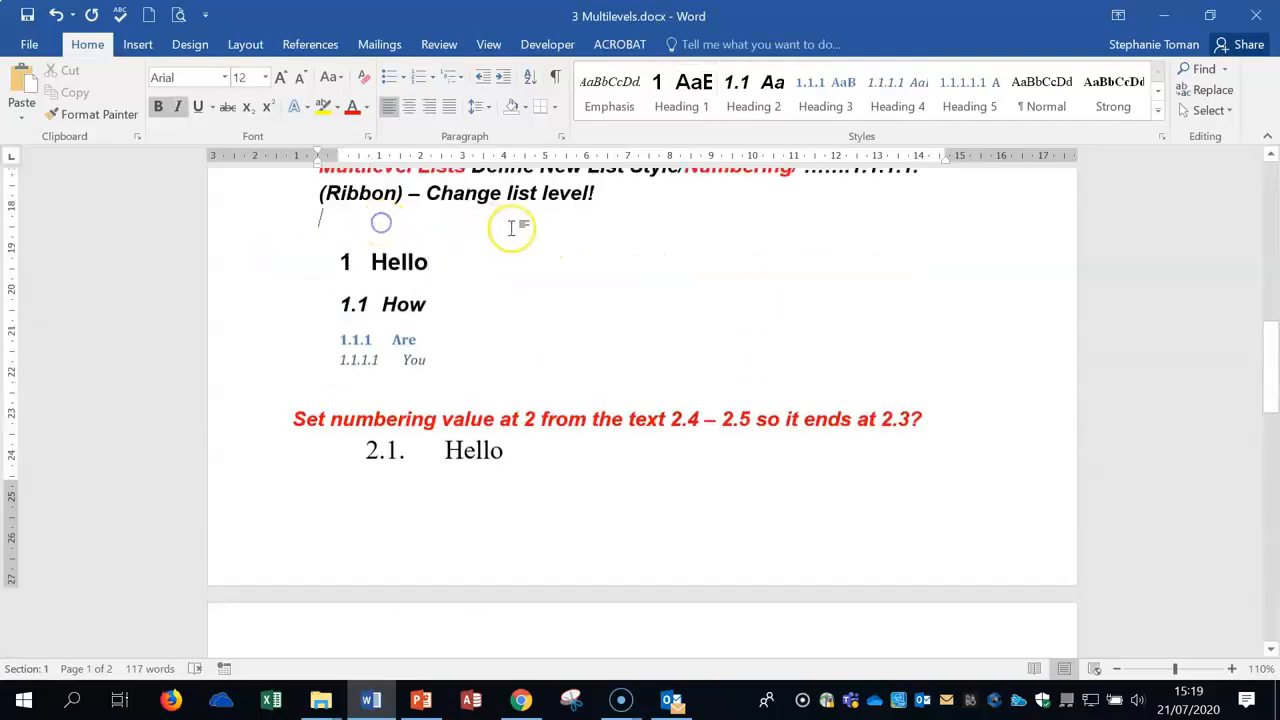
{"action": "key", "text": "Delete"}
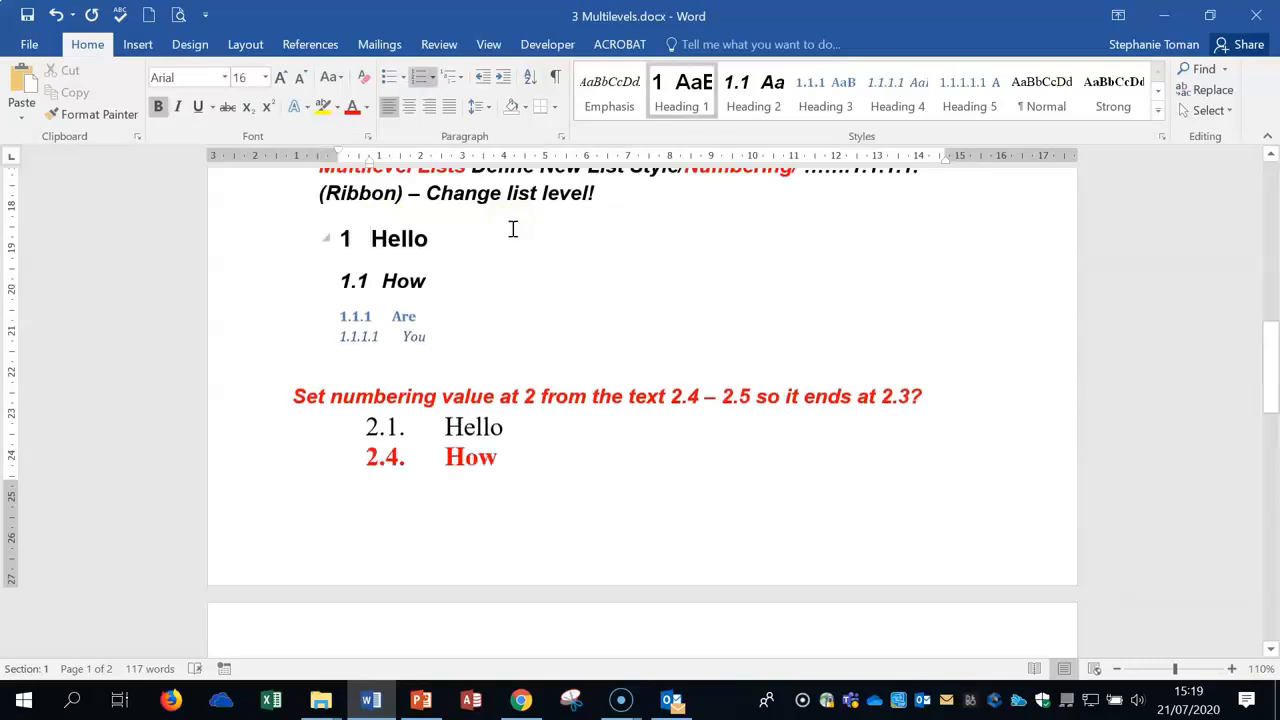
{"action": "key", "text": "Delete"}
{"action": "left_click", "coordinate": [55, 14]}
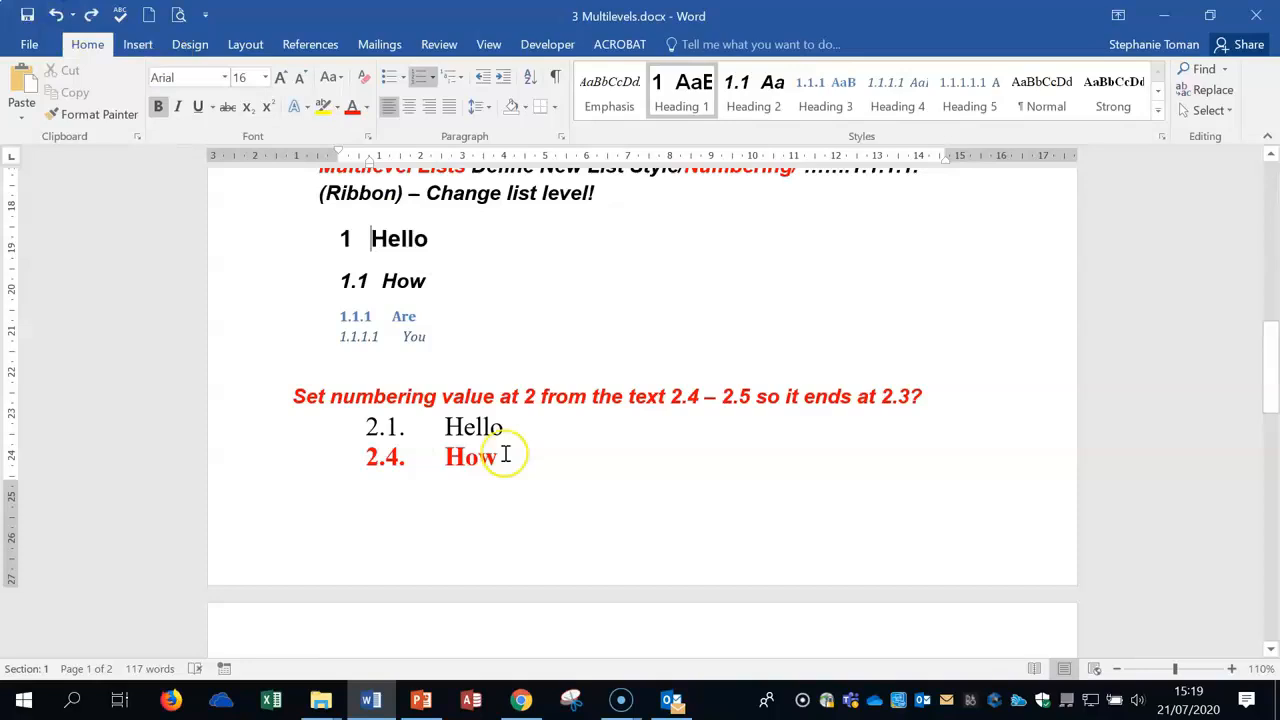
Delete the sub-items "Ijijijijij" and "kokokok" from the Roman-numbered list under Define New Number Format
{"action": "scroll", "coordinate": [506, 454], "scroll_direction": "up", "scroll_amount": 5}
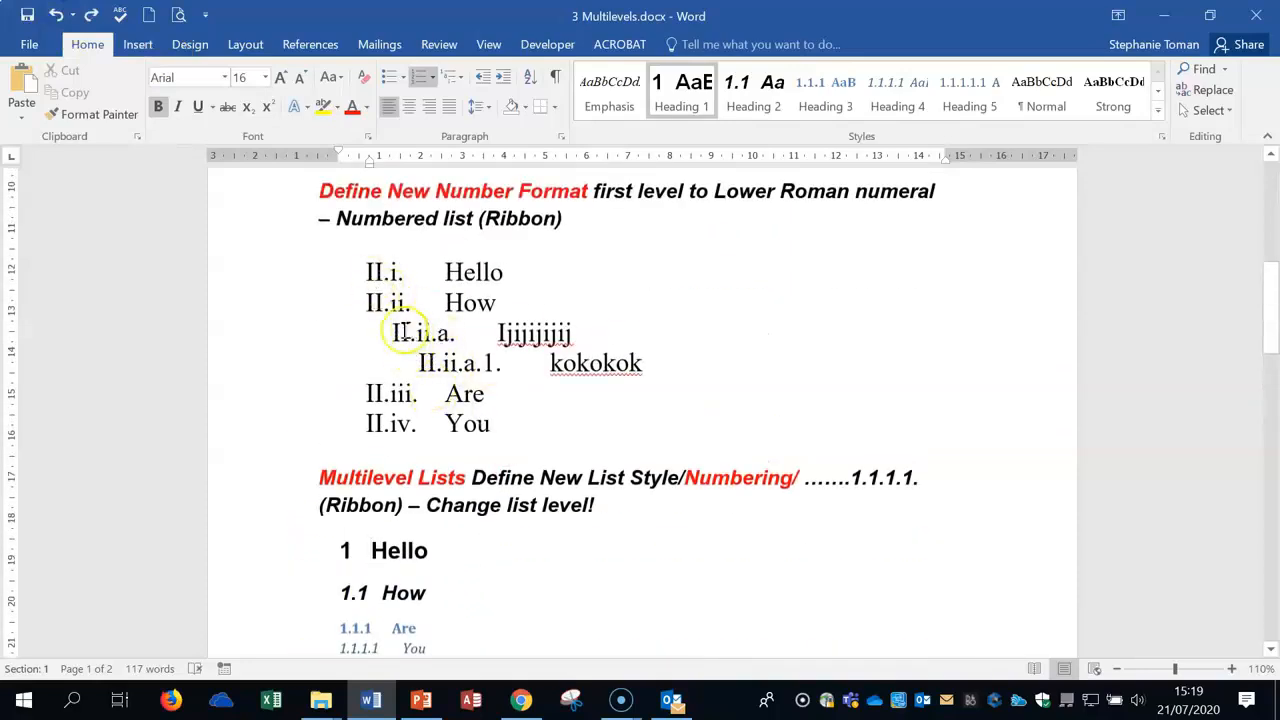
{"action": "left_click_drag", "start_coordinate": [400, 333], "coordinate": [651, 363]}
{"action": "key", "text": "Delete"}
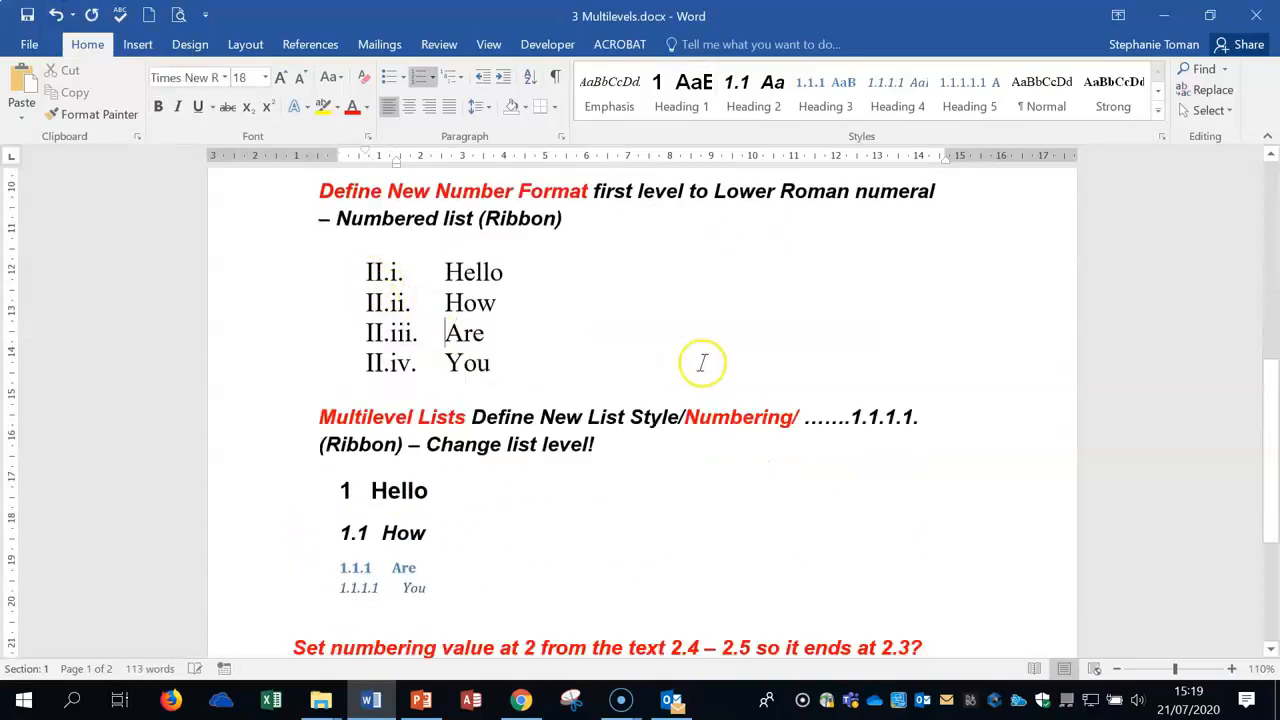
{"action": "scroll", "coordinate": [702, 362], "scroll_direction": "down", "scroll_amount": 3}
{"action": "left_click", "coordinate": [679, 530]}
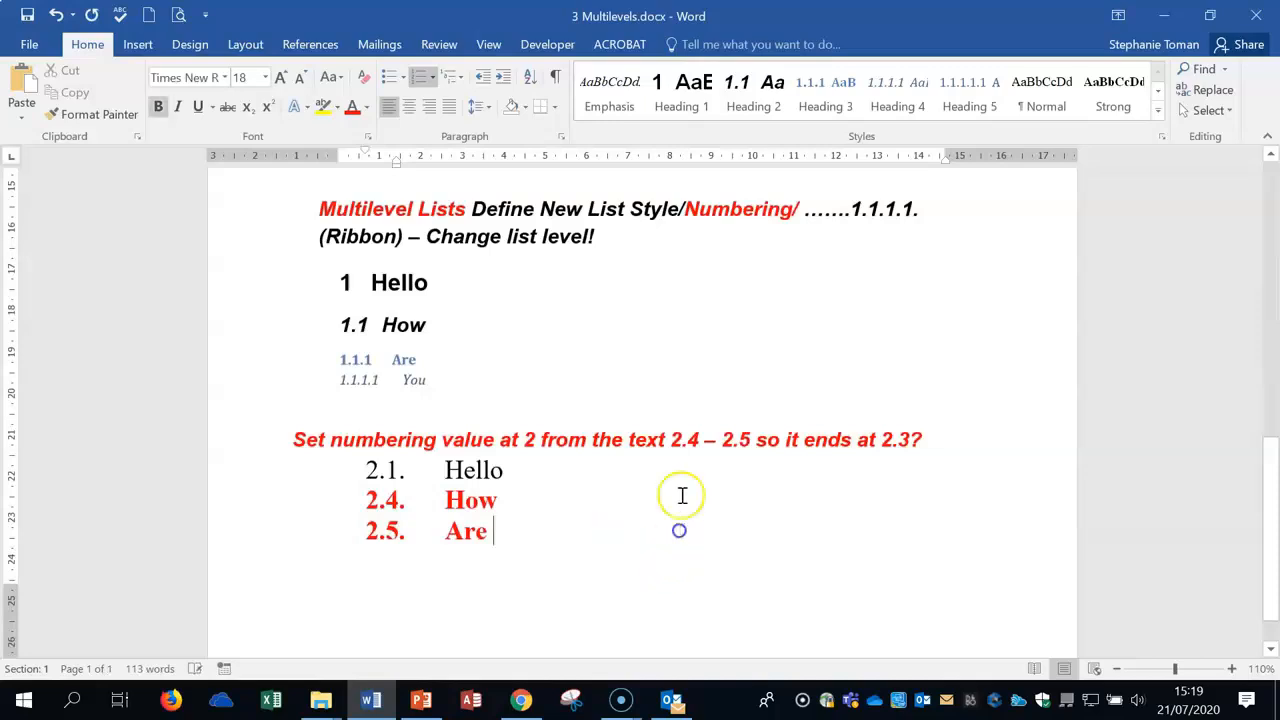
{"action": "left_click", "coordinate": [272, 447]}
{"action": "left_click", "coordinate": [721, 525]}
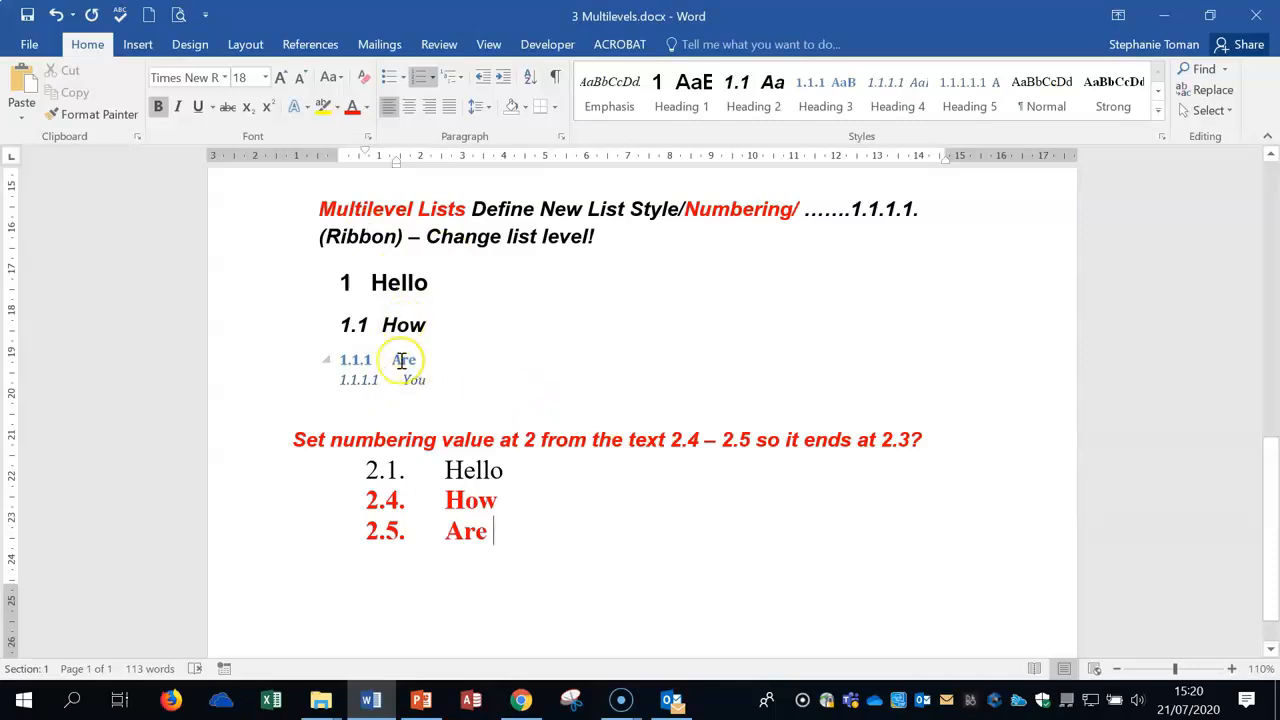
{"action": "left_click_drag", "start_coordinate": [381, 324], "coordinate": [437, 347]}
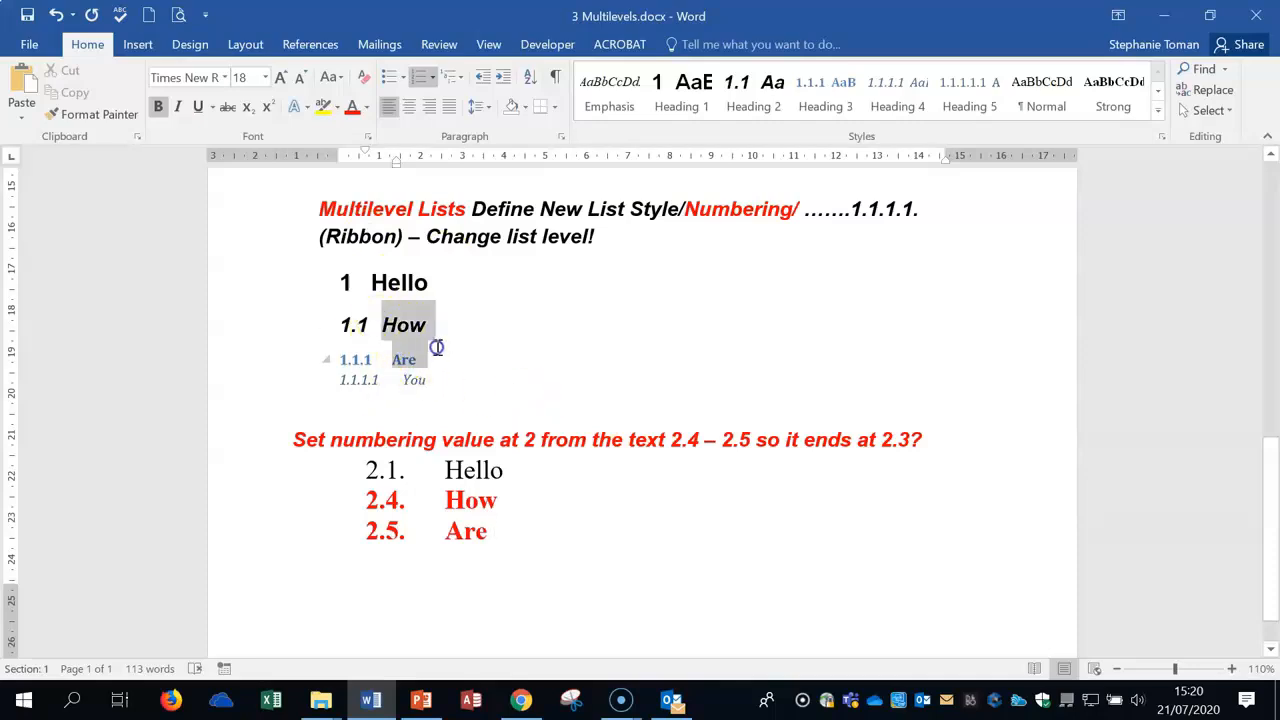
{"action": "left_click", "coordinate": [817, 338]}
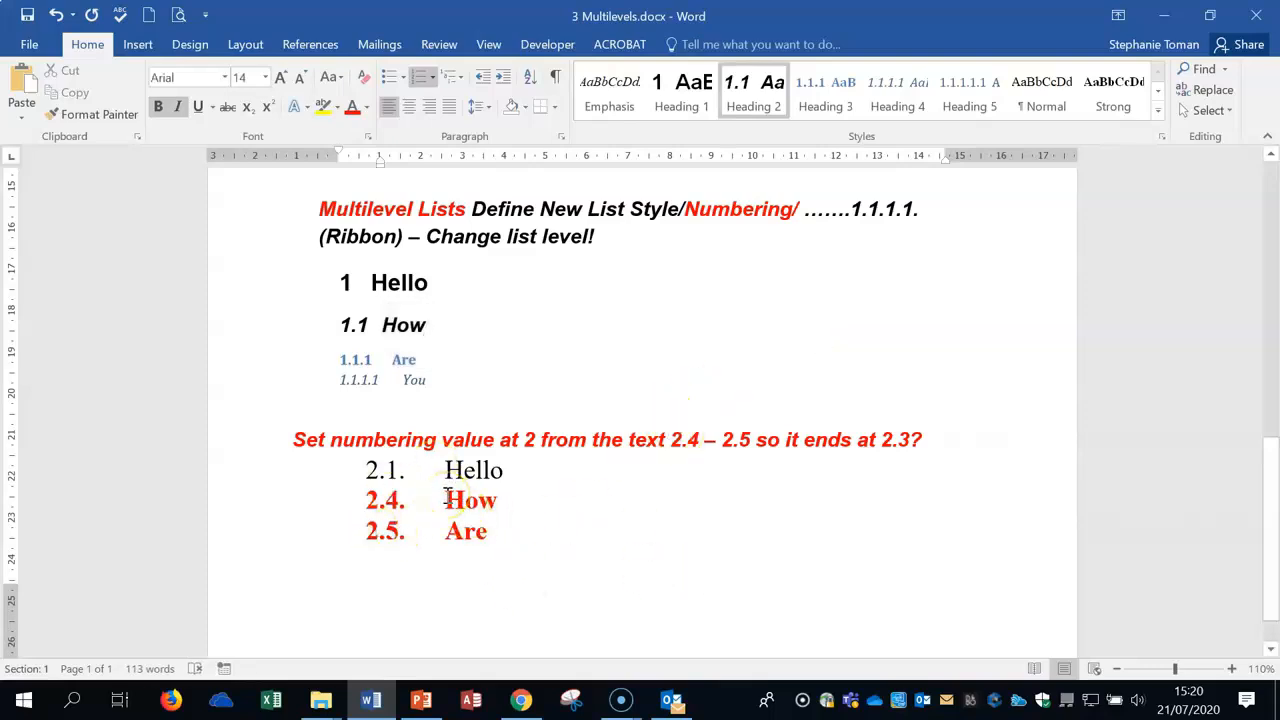
Restart the numbering of the red How and Are items as a new list with its value set to 2
{"action": "left_click_drag", "start_coordinate": [445, 497], "coordinate": [487, 531]}
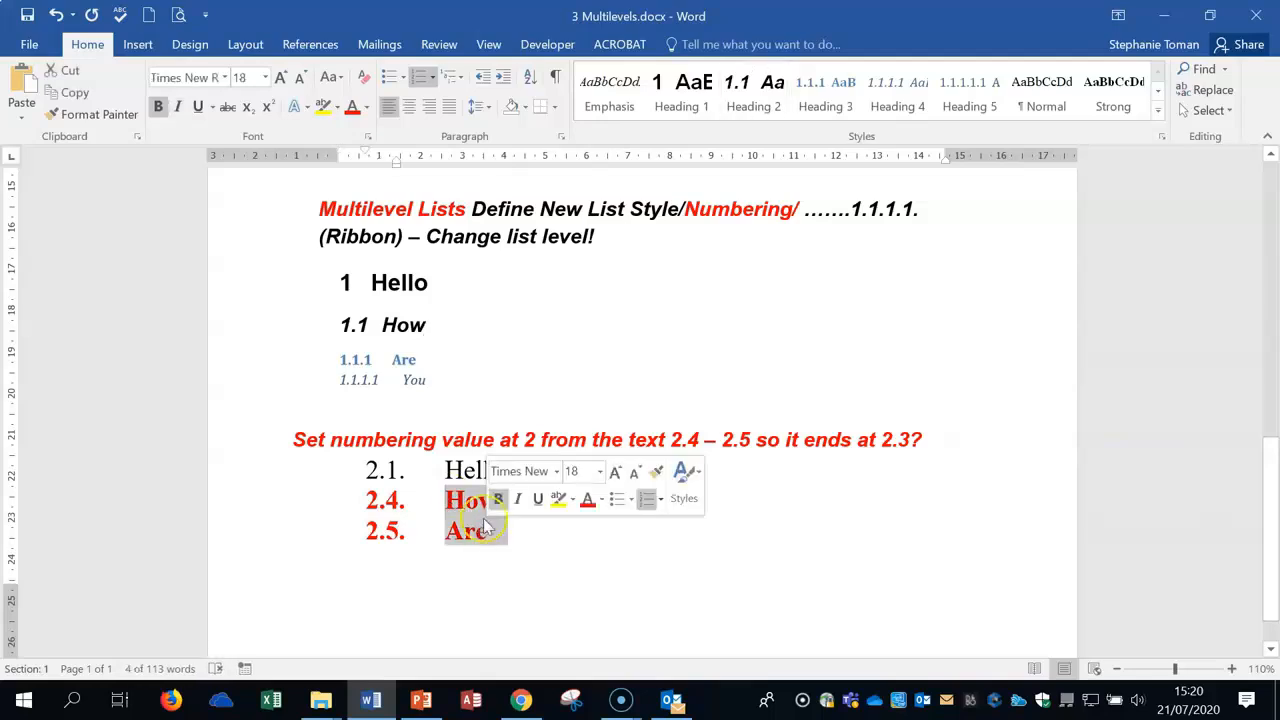
{"action": "left_click", "coordinate": [484, 520]}
{"action": "left_click_drag", "start_coordinate": [440, 499], "coordinate": [494, 531]}
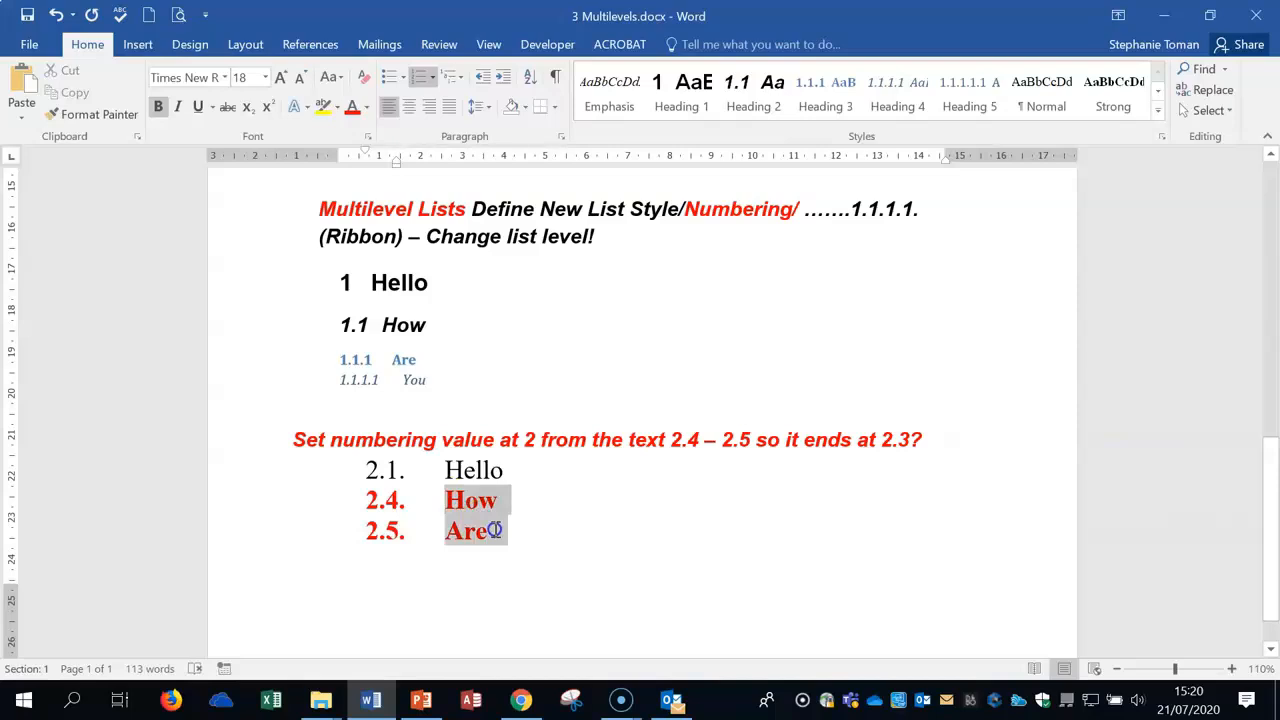
{"action": "right_click", "coordinate": [450, 500]}
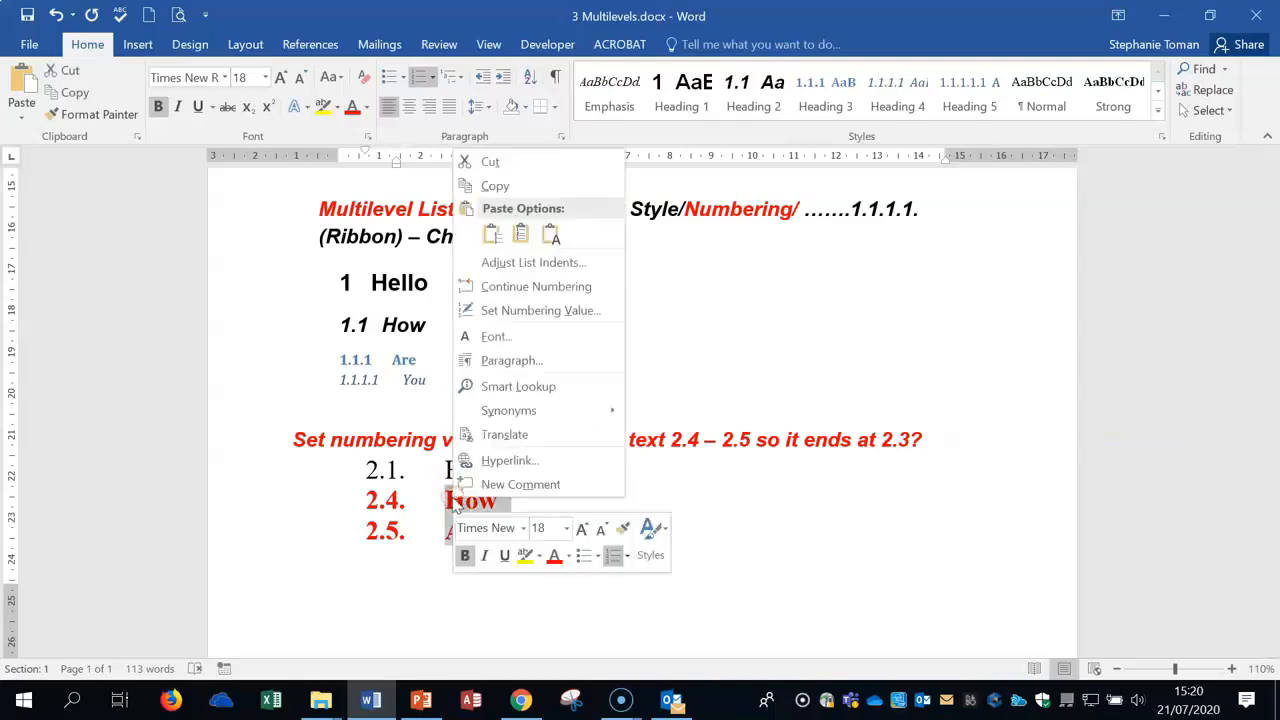
{"action": "left_click", "coordinate": [505, 308]}
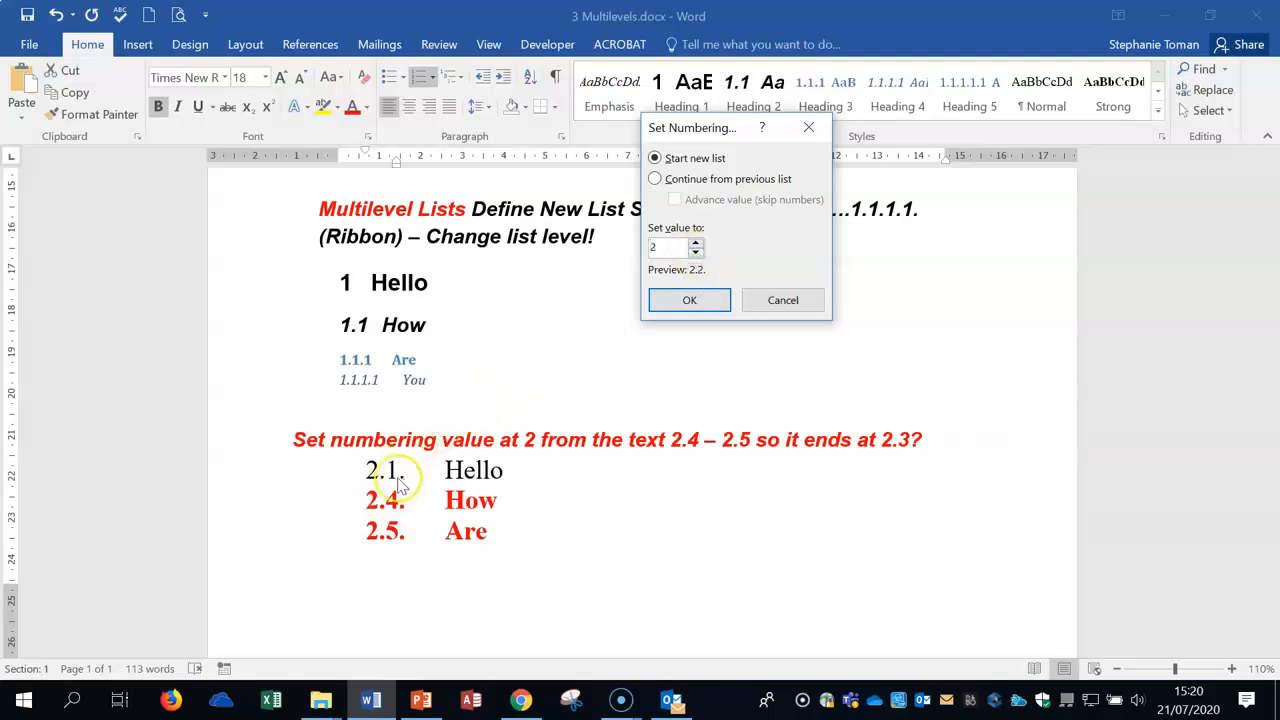
{"action": "left_click", "coordinate": [690, 301]}
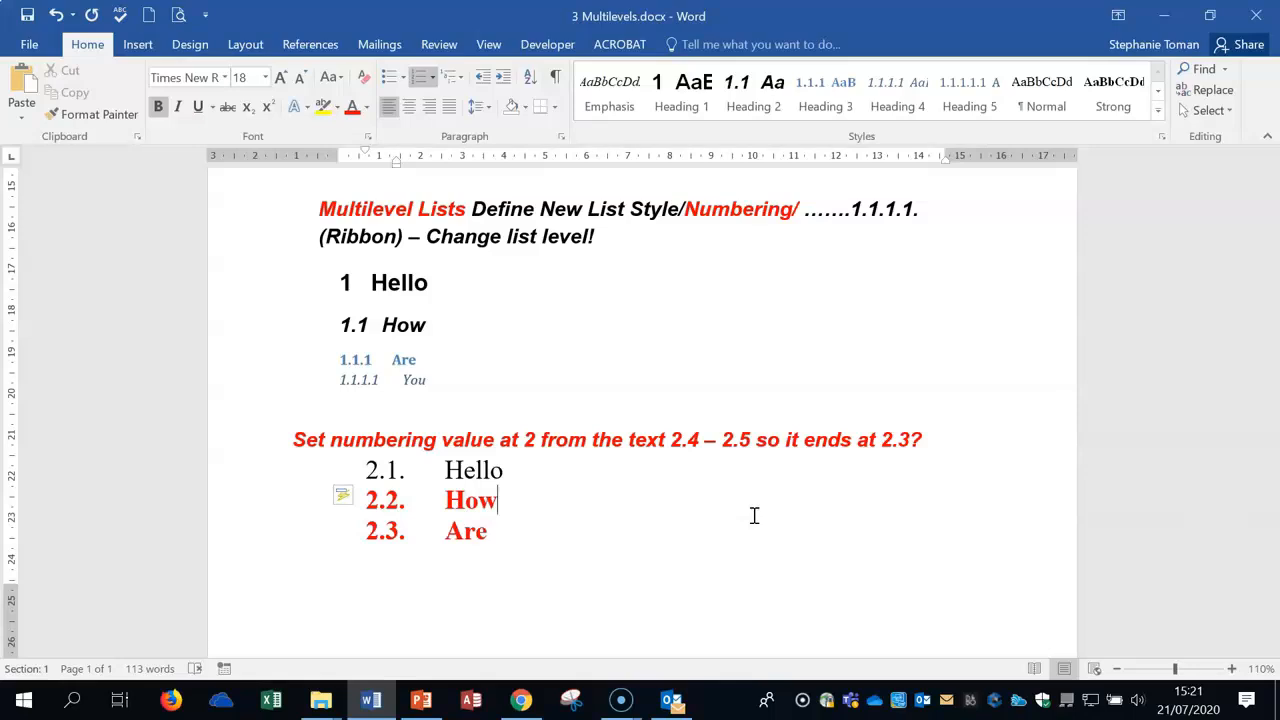
Close 3 Multilevels.docx without saving the changes
{"action": "scroll", "coordinate": [960, 480], "scroll_direction": "up", "scroll_amount": 5}
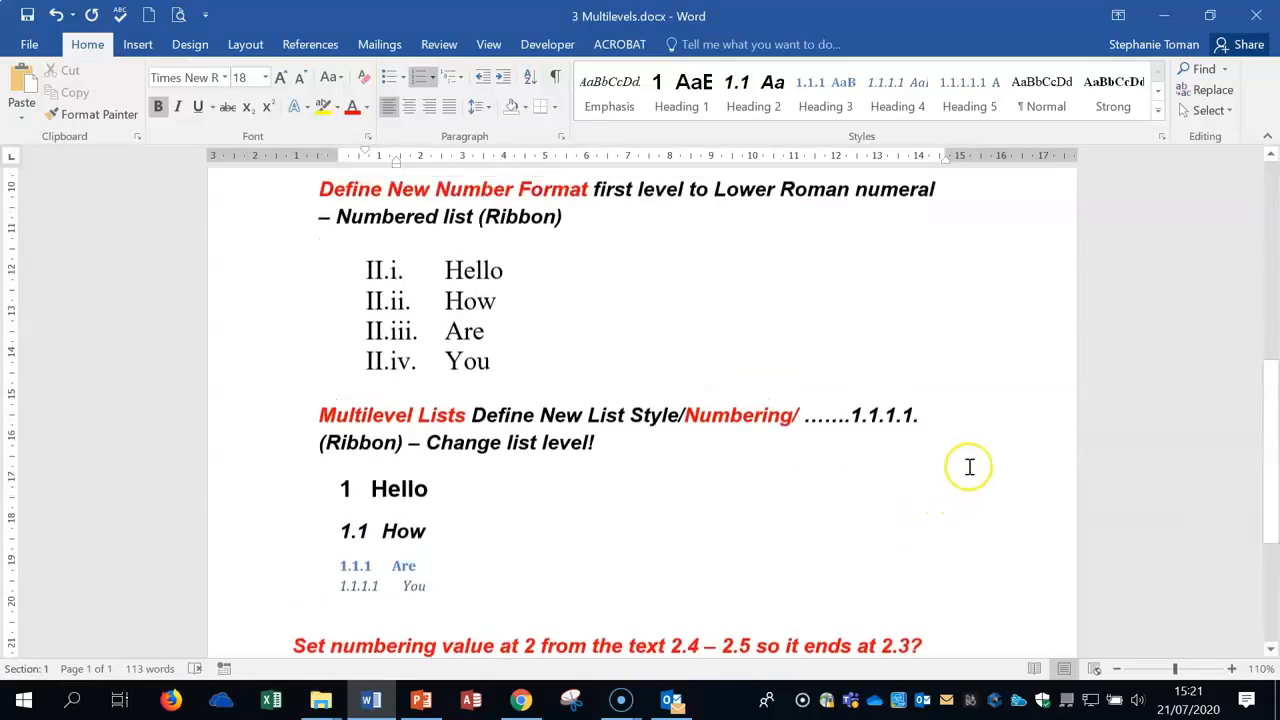
{"action": "scroll", "coordinate": [970, 466], "scroll_direction": "up", "scroll_amount": 1}
{"action": "scroll", "coordinate": [970, 466], "scroll_direction": "down", "scroll_amount": 3}
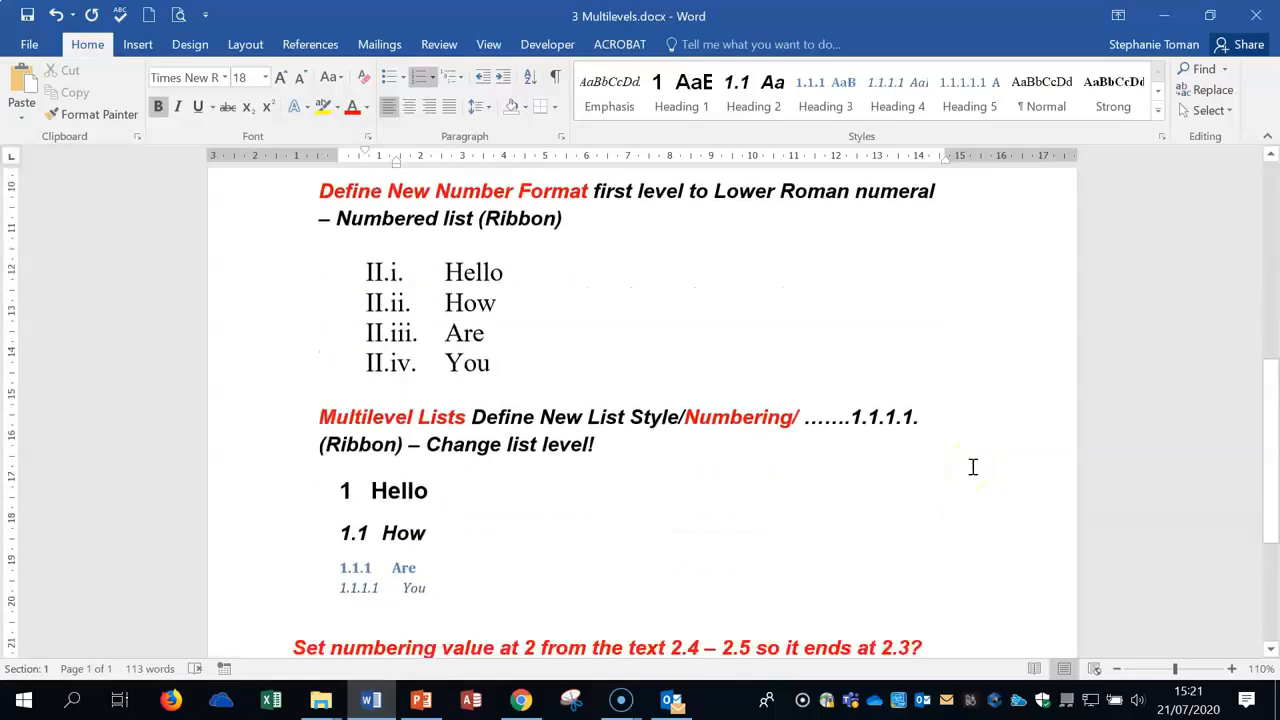
{"action": "left_click", "coordinate": [1258, 12]}
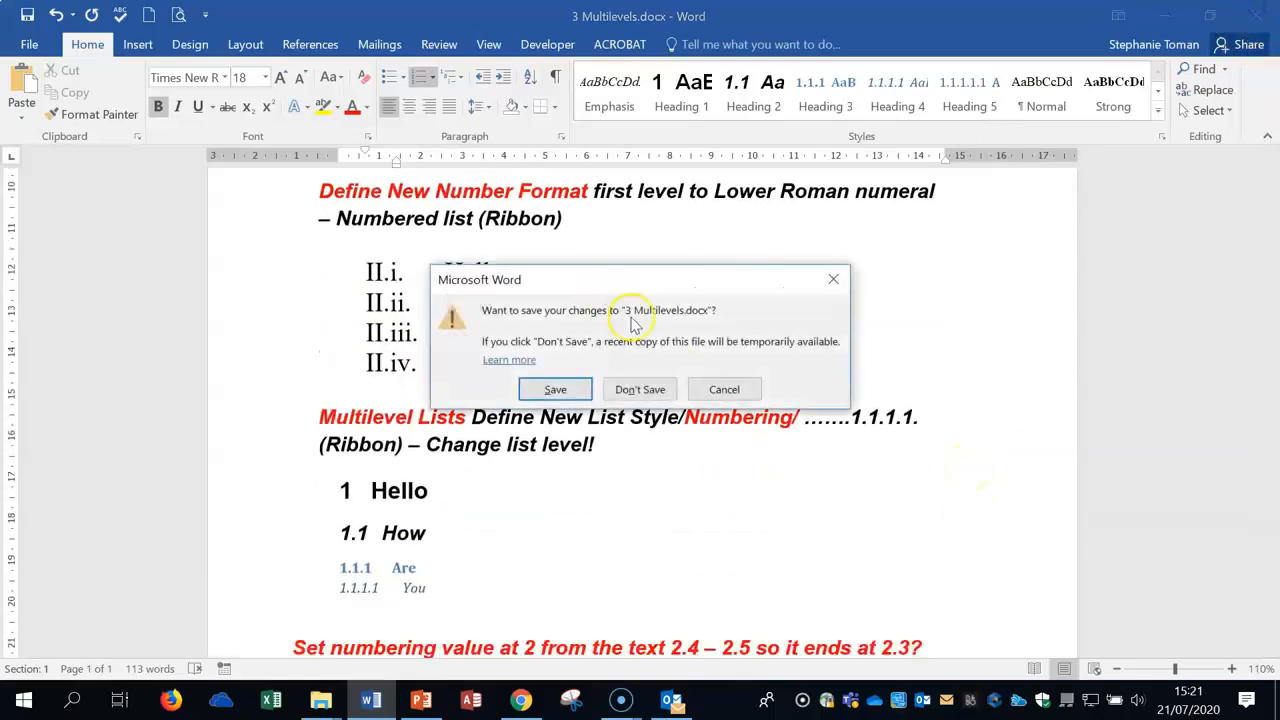
{"action": "left_click", "coordinate": [645, 390]}
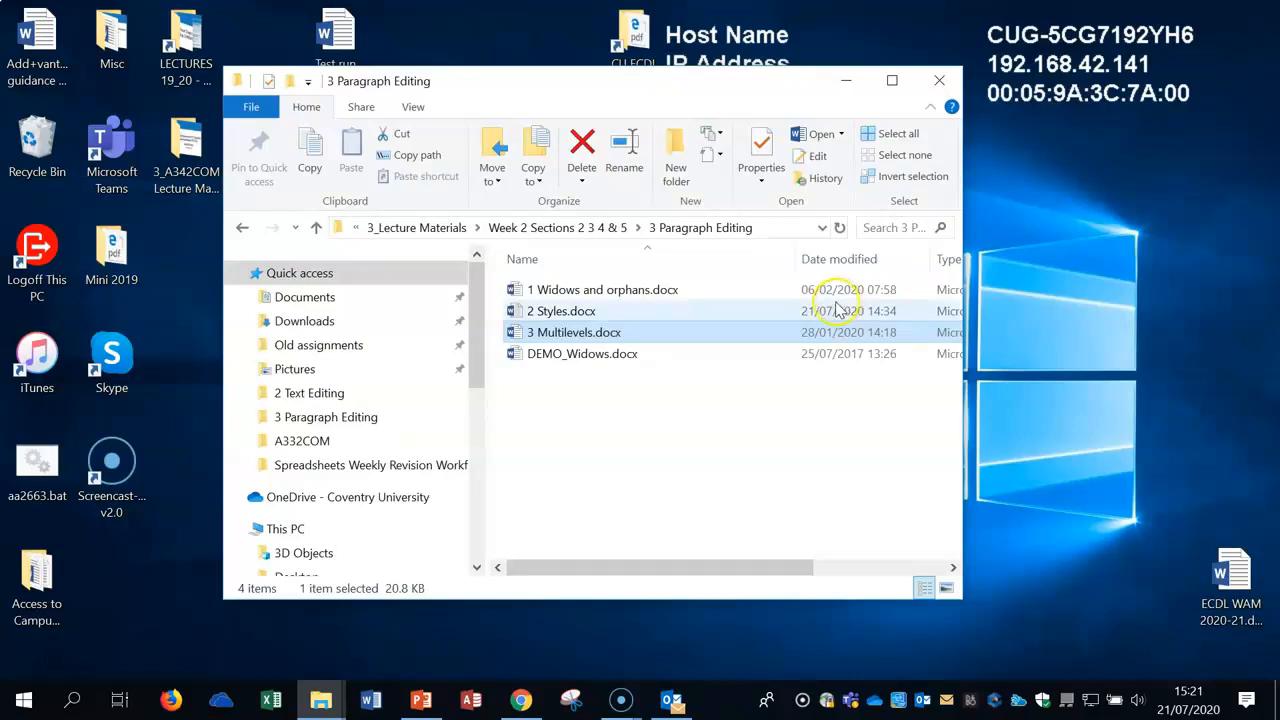
Open DEMO_Widows.docx and examine its example pictures of widow and orphan control, keep lines together and page break before
{"action": "left_click", "coordinate": [613, 358]}
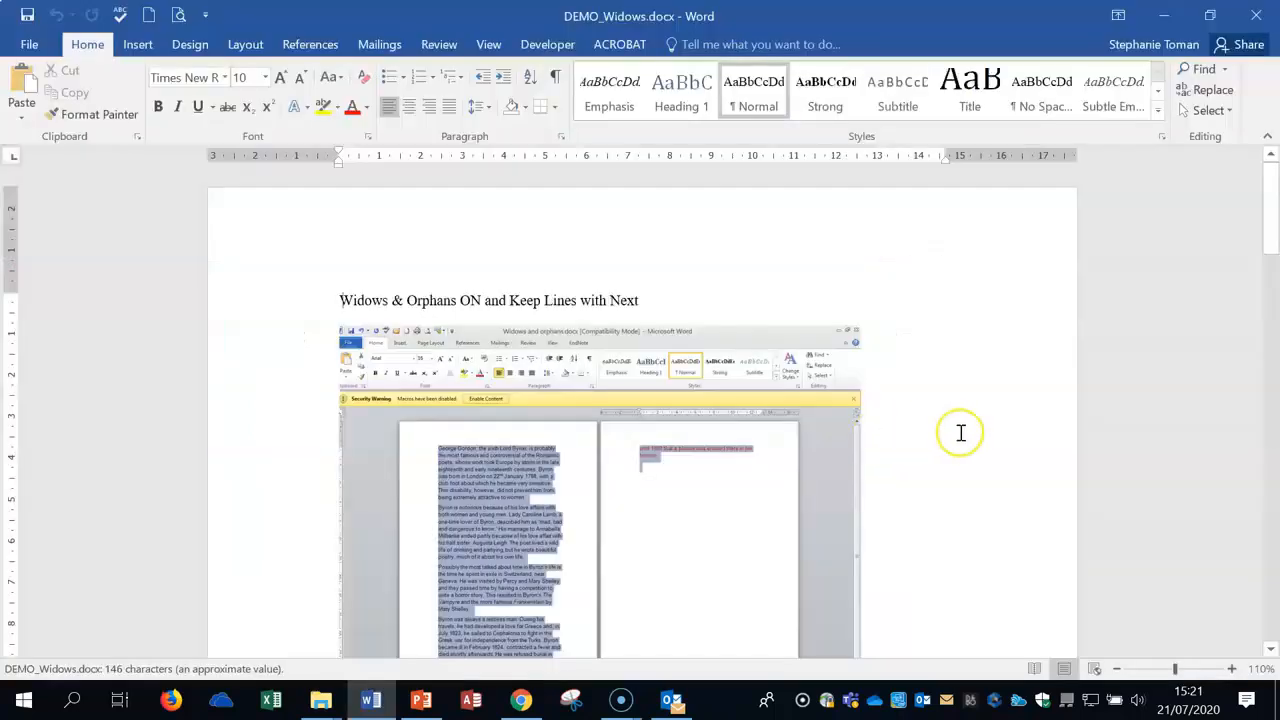
{"action": "scroll", "coordinate": [960, 434], "scroll_direction": "down", "scroll_amount": 3}
{"action": "scroll", "coordinate": [962, 432], "scroll_direction": "down", "scroll_amount": 5}
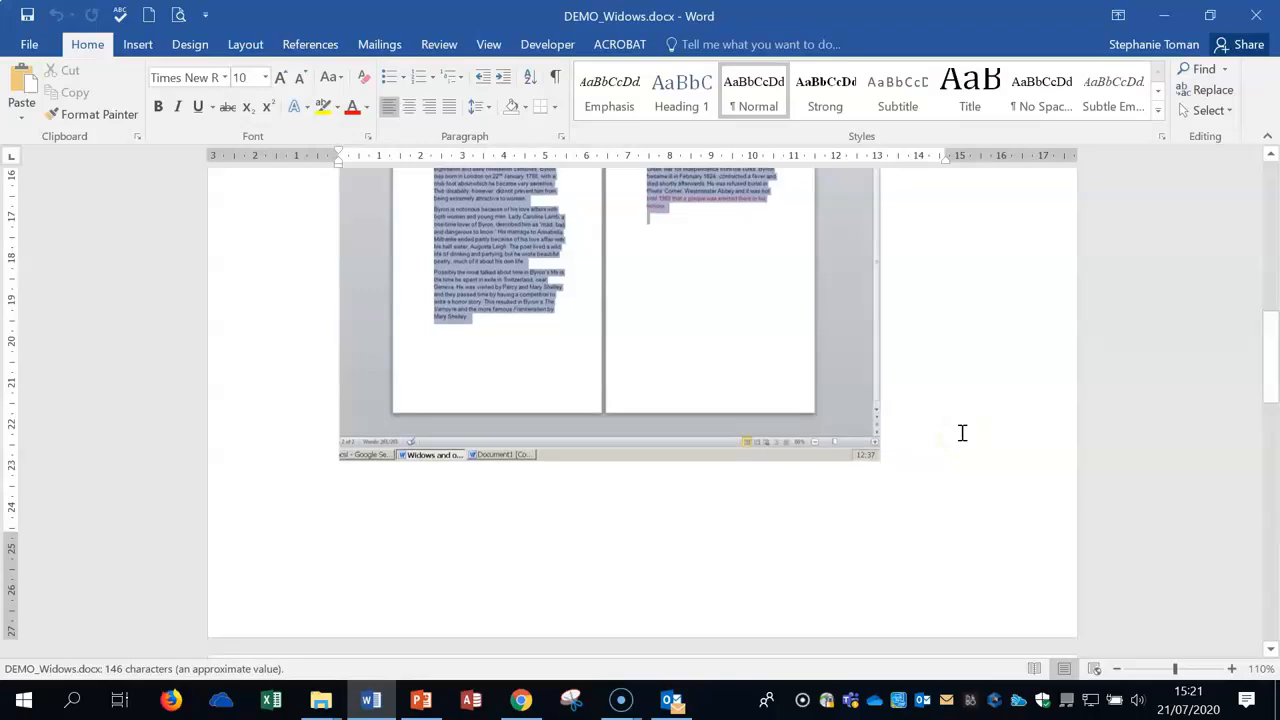
{"action": "scroll", "coordinate": [962, 432], "scroll_direction": "up", "scroll_amount": 5}
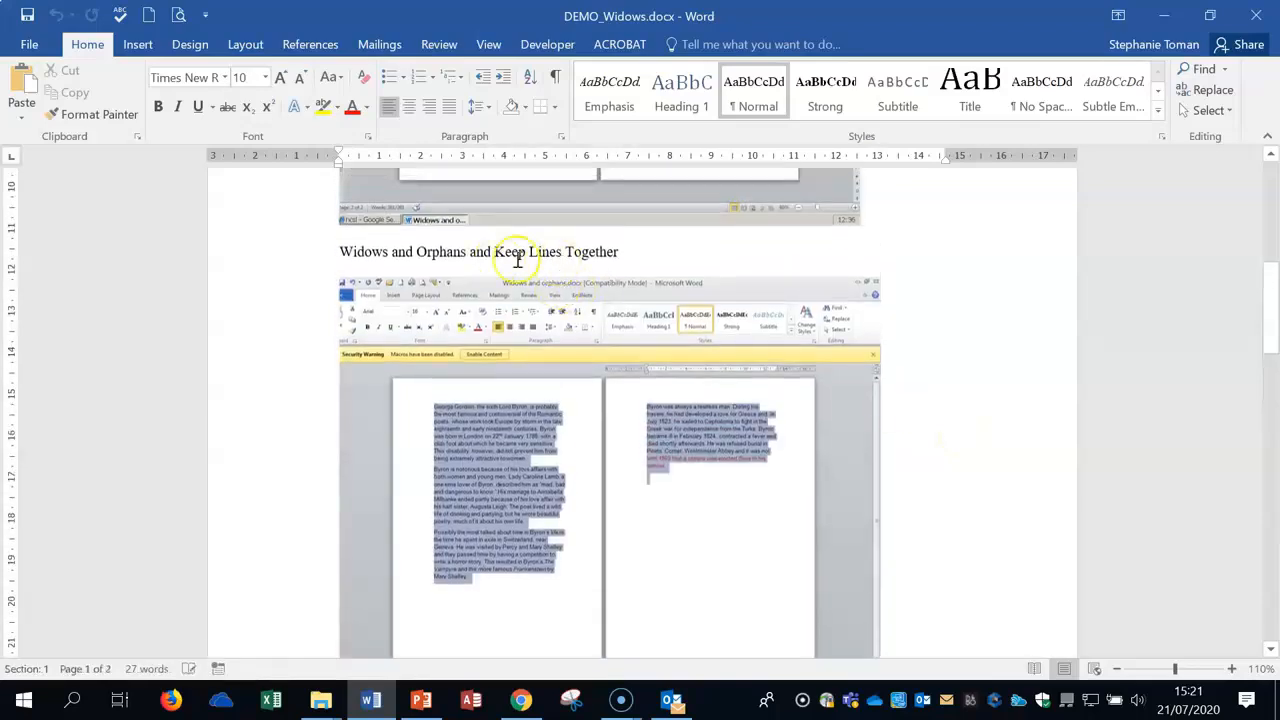
{"action": "scroll", "coordinate": [965, 412], "scroll_direction": "down", "scroll_amount": 10}
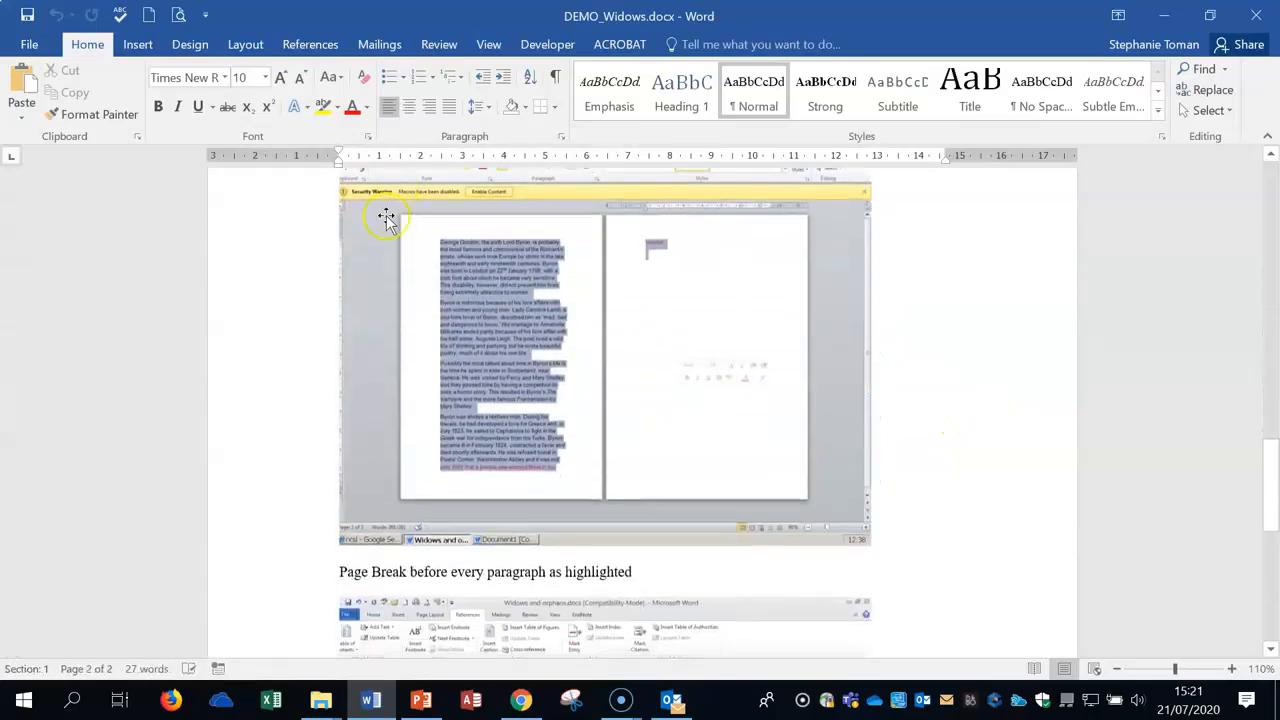
{"action": "scroll", "coordinate": [925, 289], "scroll_direction": "up", "scroll_amount": 2}
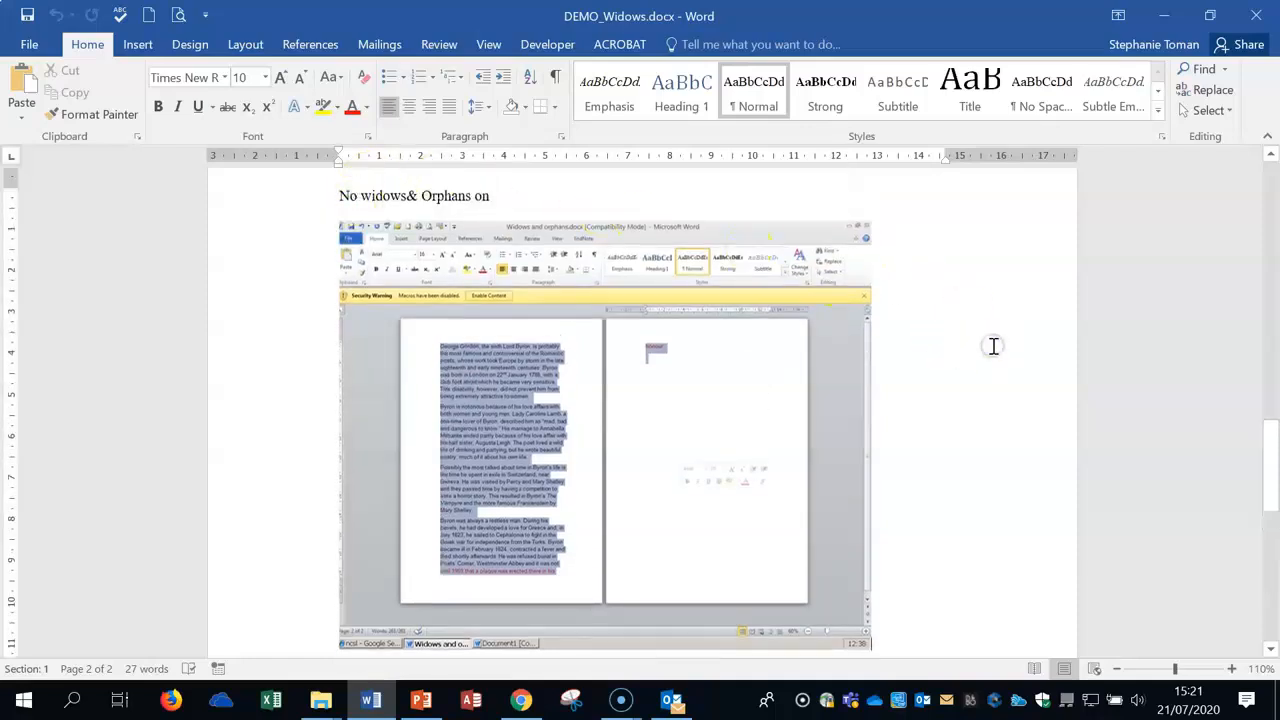
{"action": "scroll", "coordinate": [993, 346], "scroll_direction": "down", "scroll_amount": 5}
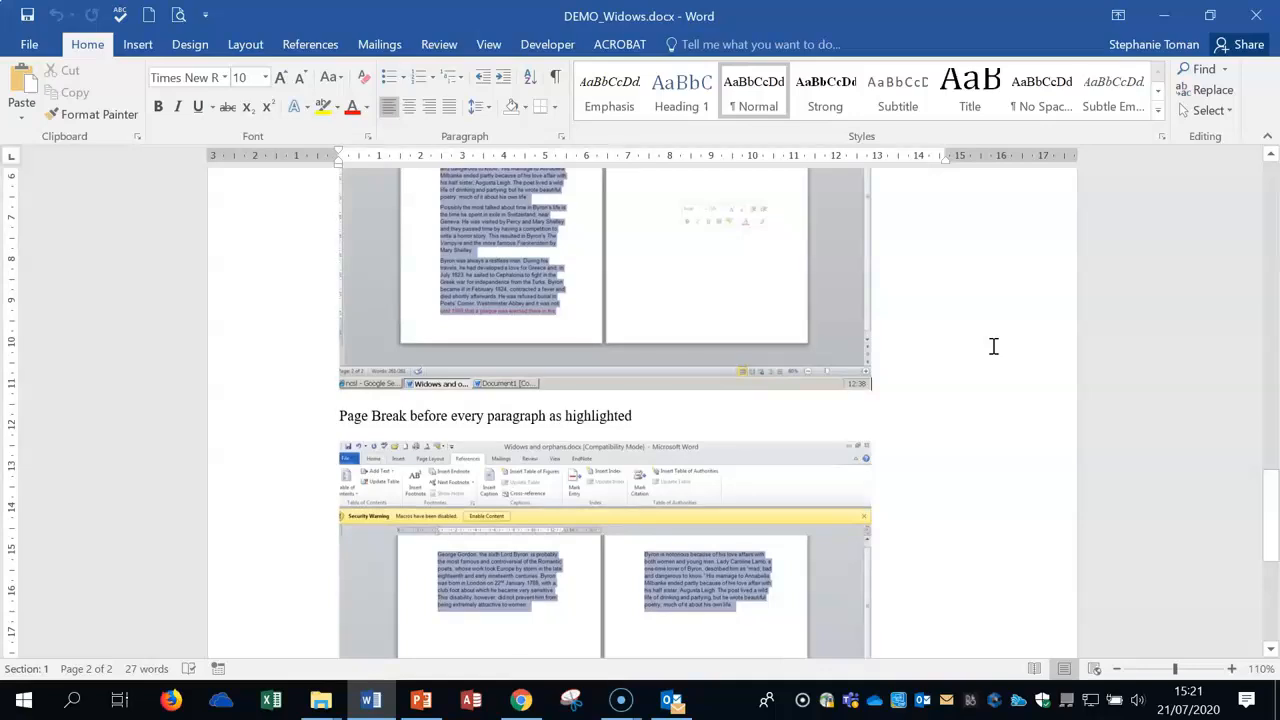
{"action": "scroll", "coordinate": [993, 346], "scroll_direction": "up", "scroll_amount": 8}
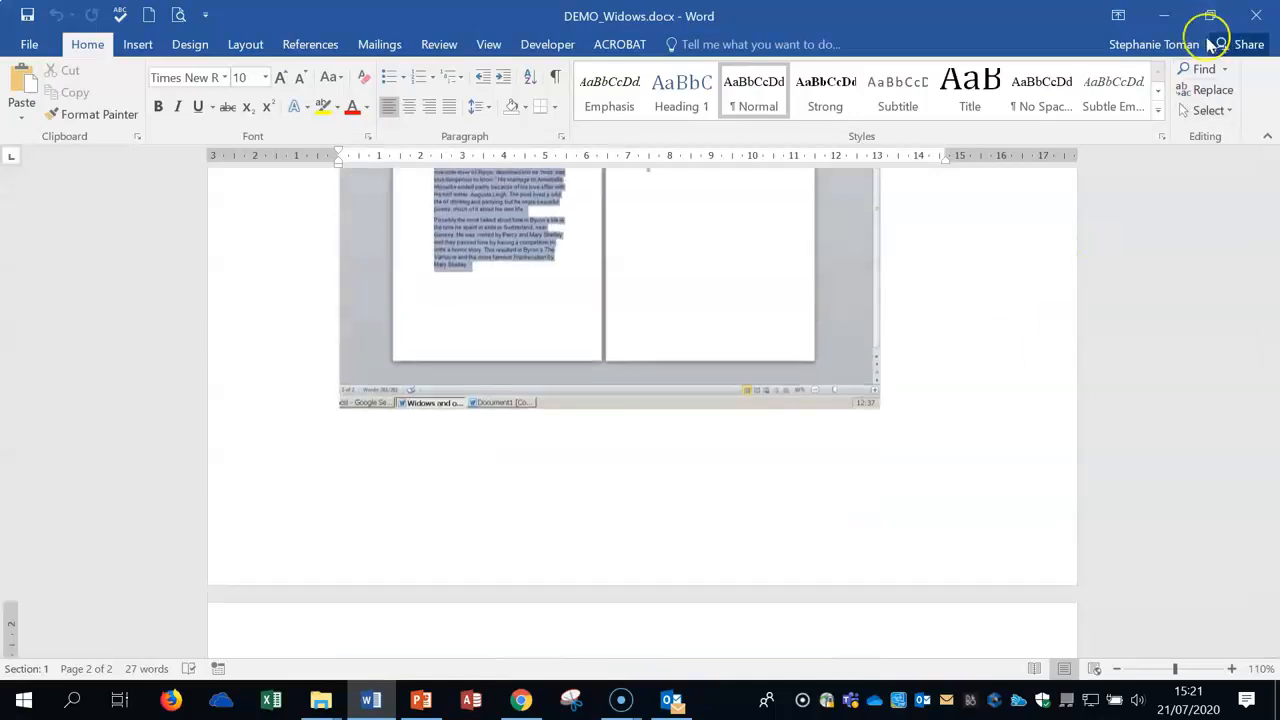
Close DEMO_Widows.docx and return to the Week 2 Sections 2 3 4 & 5 folder
{"action": "left_click", "coordinate": [1258, 18]}
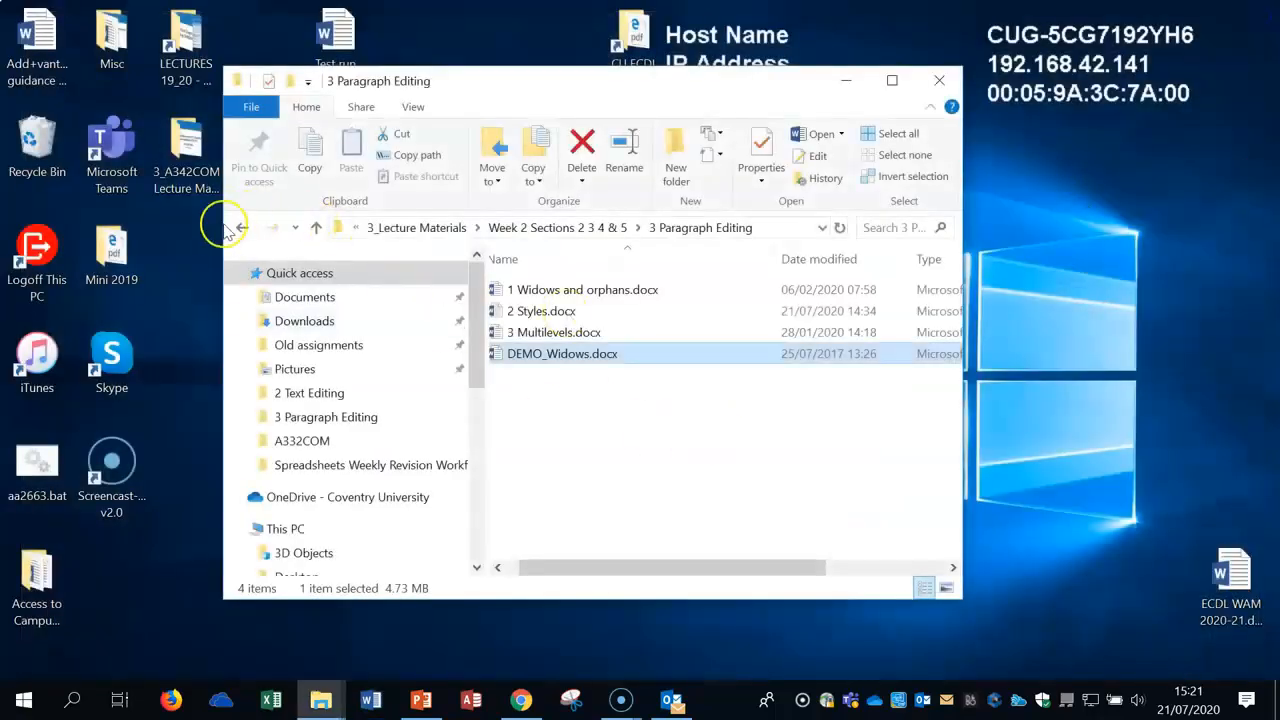
{"action": "left_click", "coordinate": [244, 228]}
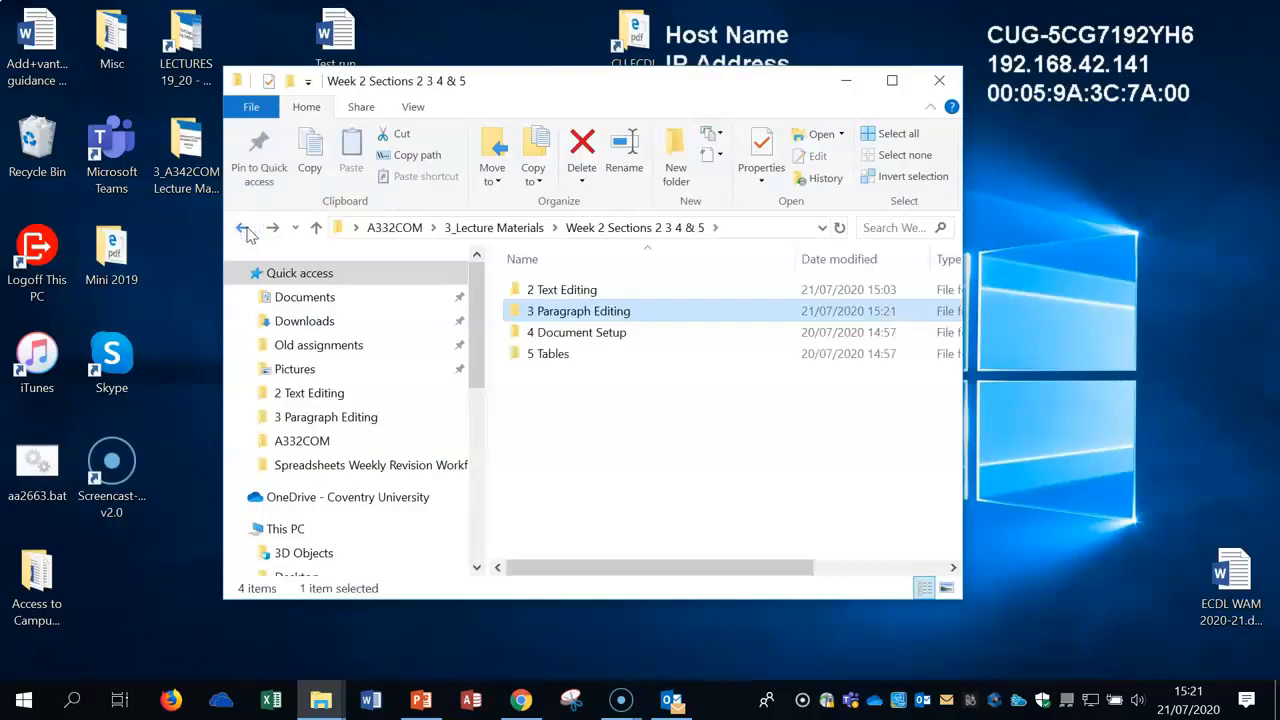